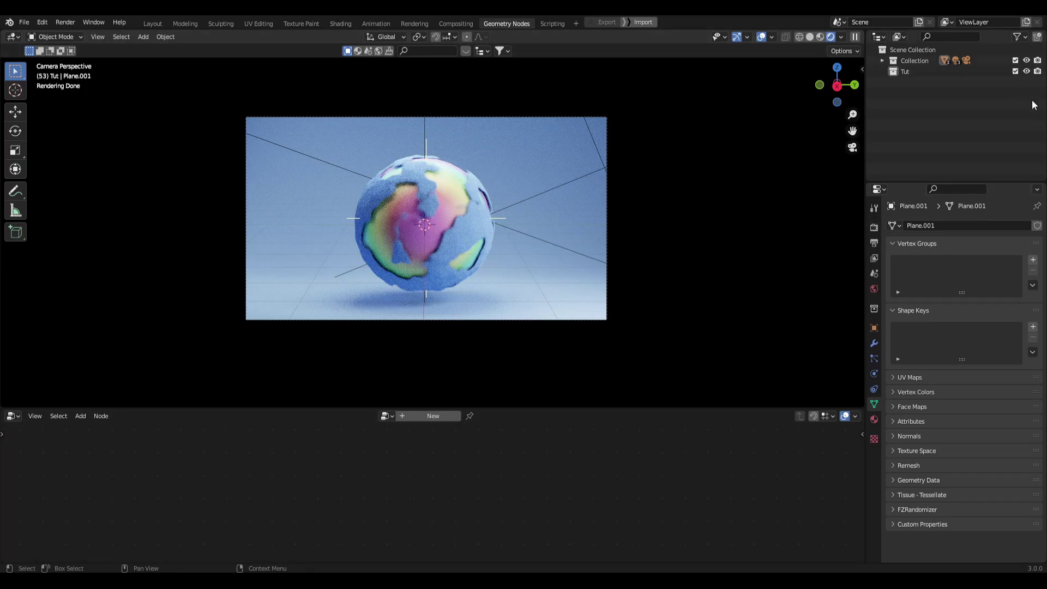
Exclude the existing Collection from the view layer and work in the Geometry Nodes workspace.
click(1015, 60)
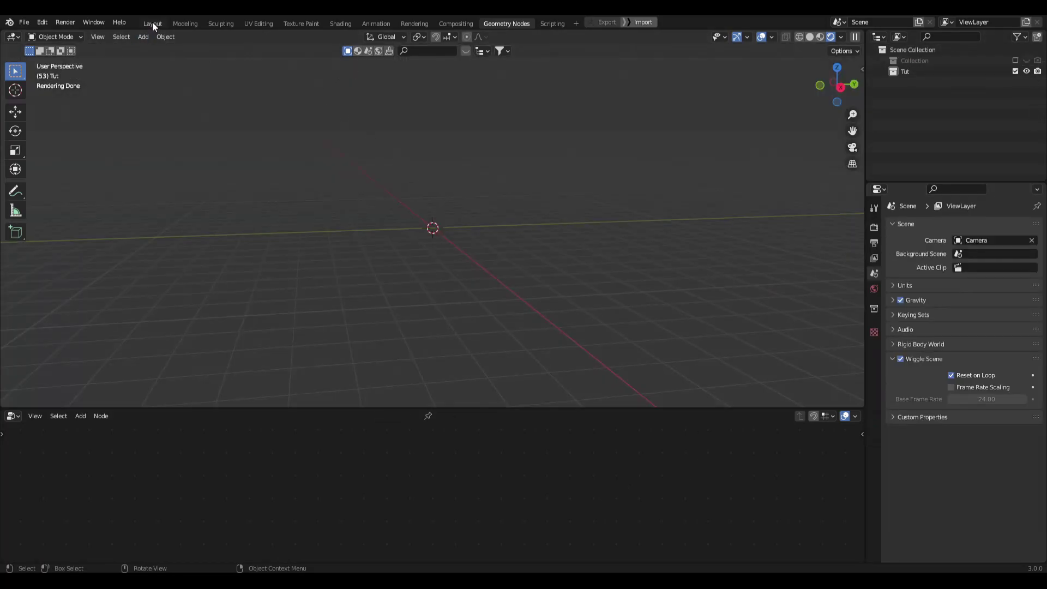
click(152, 23)
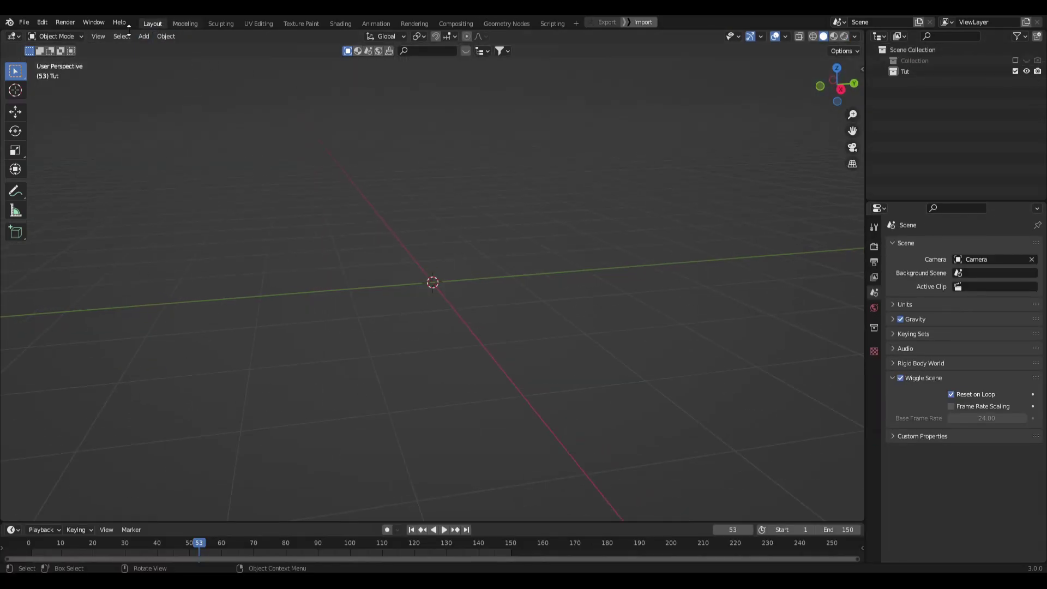
click(502, 24)
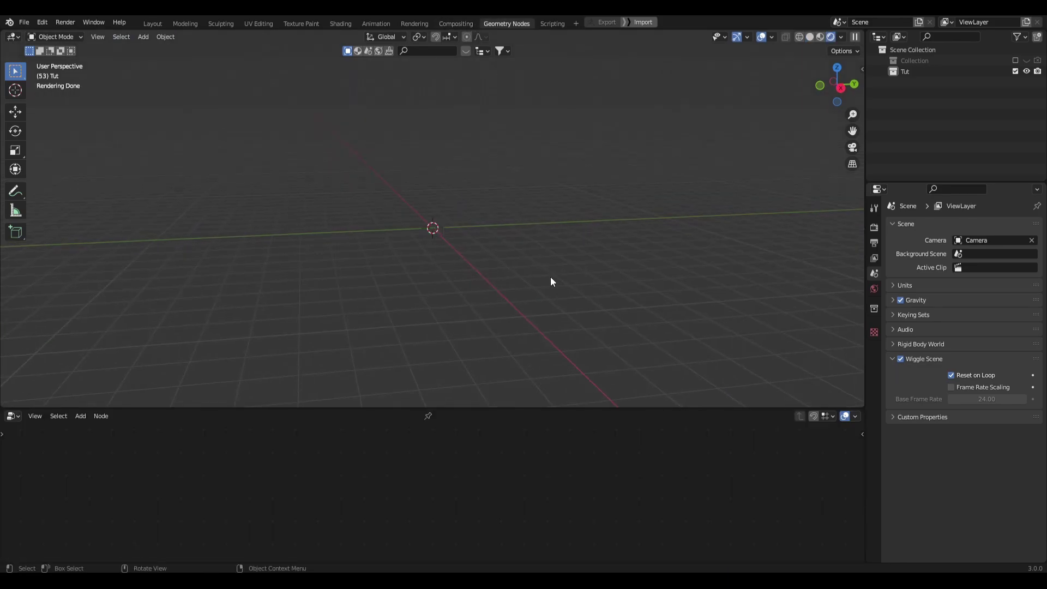
Add a plane mesh at the world origin in the Tut collection.
key(shift+a)
mouse_move(433, 240)
click(509, 239)
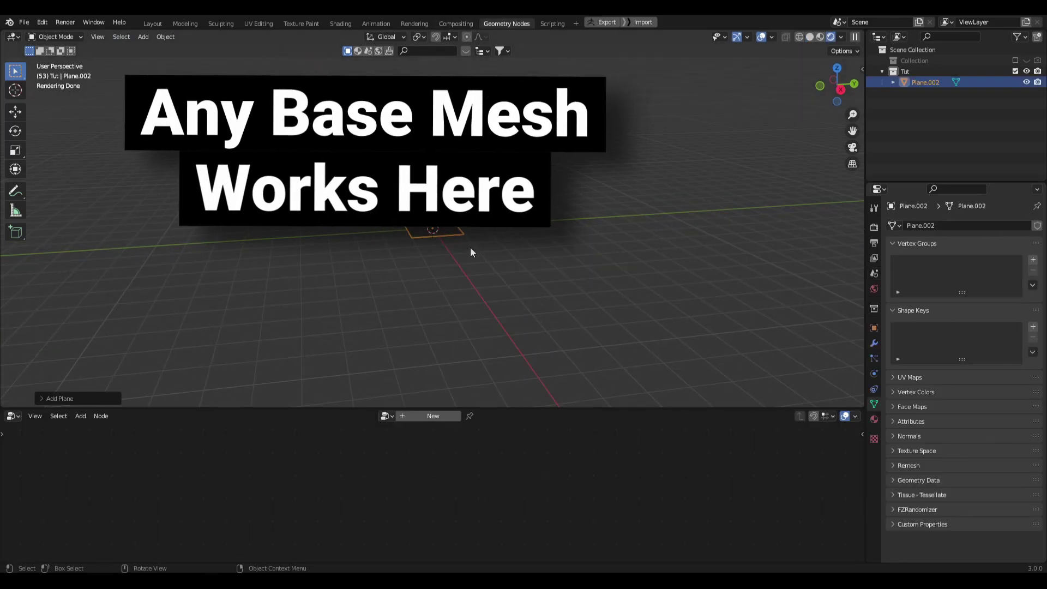
middle_drag(470, 246, 505, 273)
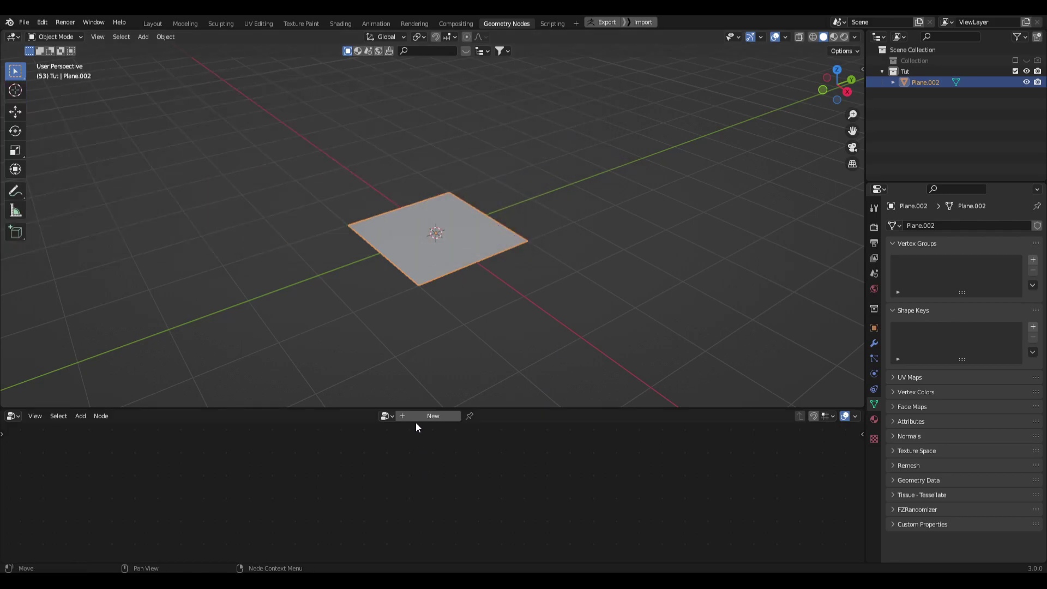
Create a new geometry node tree on the plane and name it Tut.
click(420, 416)
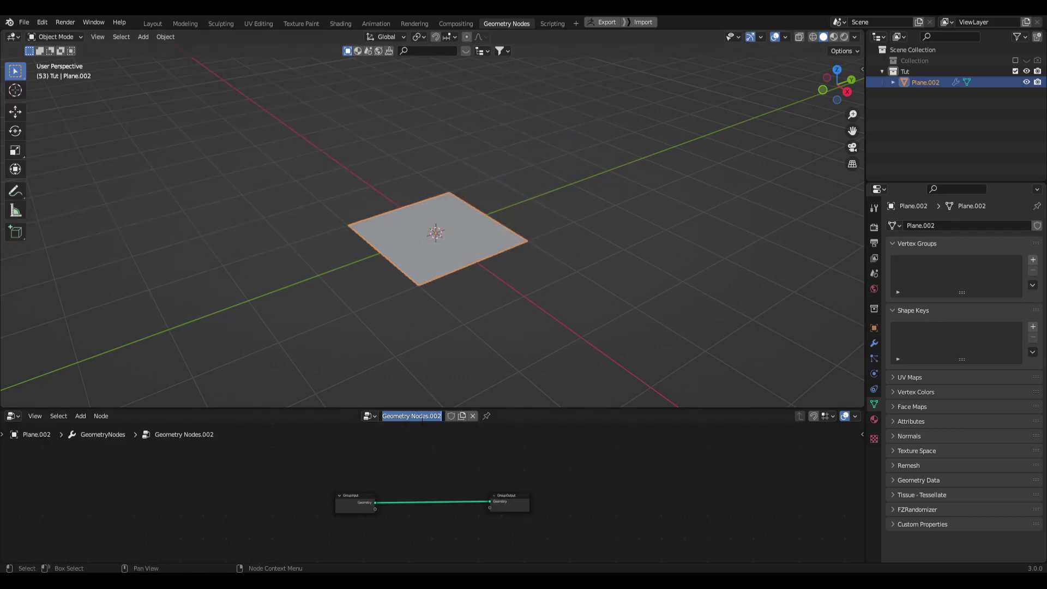
text(Tuto)
key(BackSpace)
key(Return)
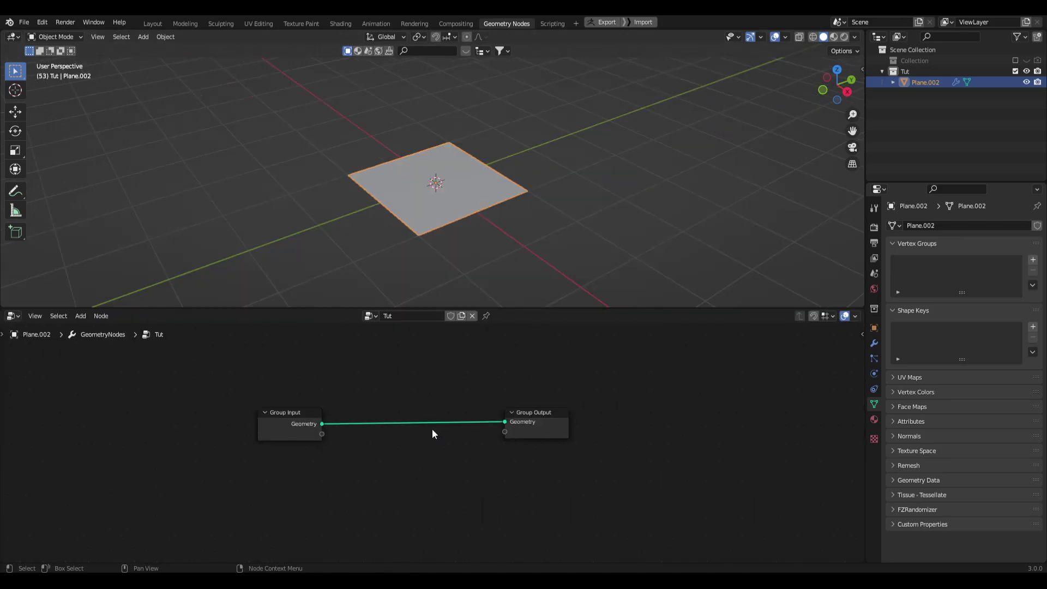
Add an Ico Sphere node and place it on the link into Group Output.
middle_drag(432, 428, 472, 440)
scroll(464, 474, up, 1)
key(shift+a)
mouse_move(459, 449)
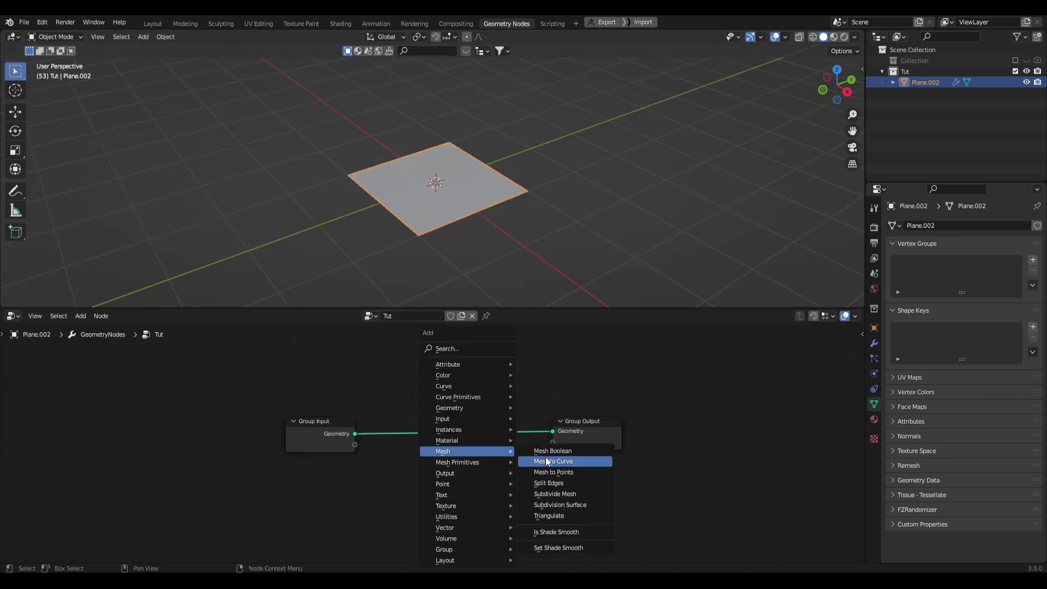
click(567, 502)
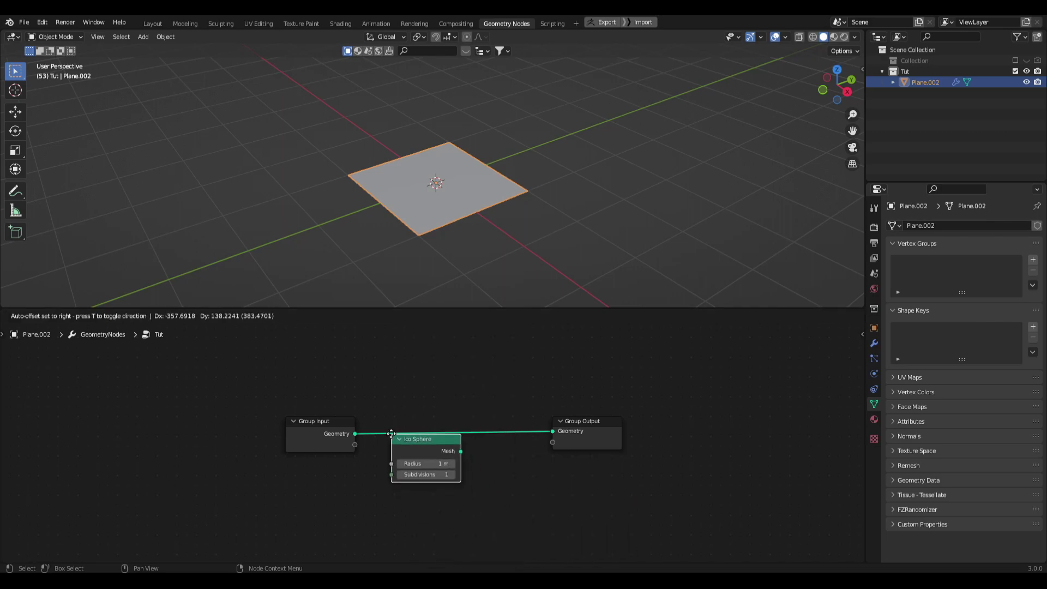
click(393, 424)
Detach the Group Input node, set it aside, and move the Ico Sphere node away from Group Output to make room.
alt+drag(315, 439, 225, 379)
middle_drag(265, 445, 311, 469)
key(g)
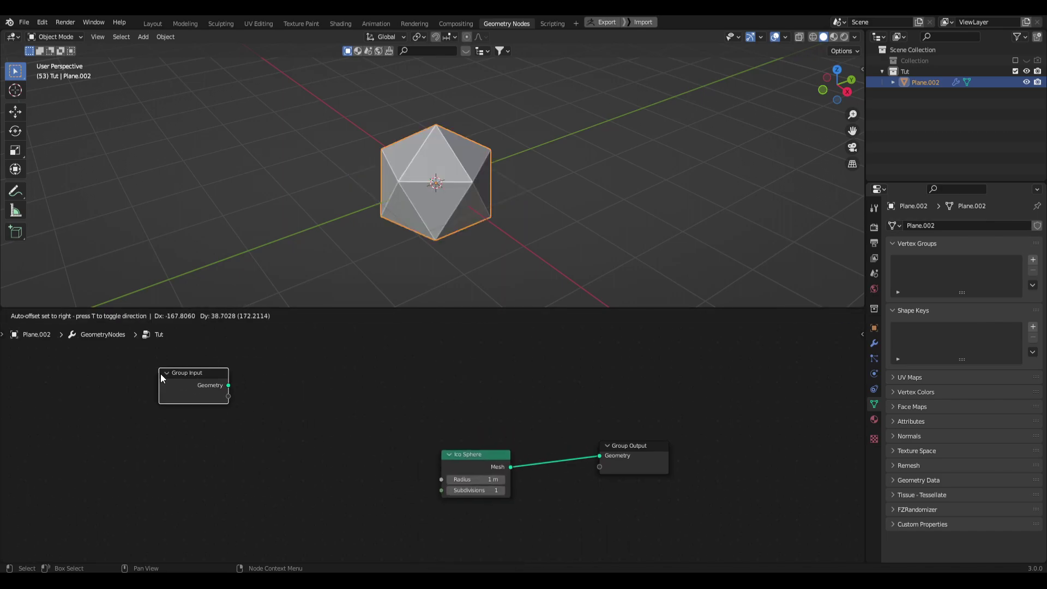
drag(480, 459, 332, 447)
Set the Ico Sphere node's subdivisions to 3.
middle_drag(415, 218, 492, 260)
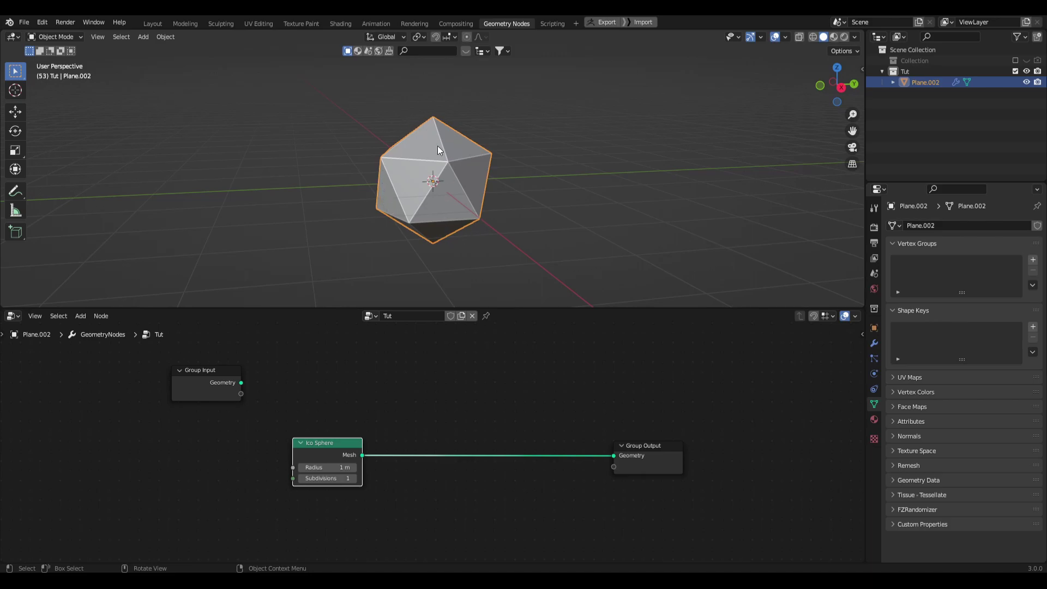
middle_drag(419, 421, 441, 411)
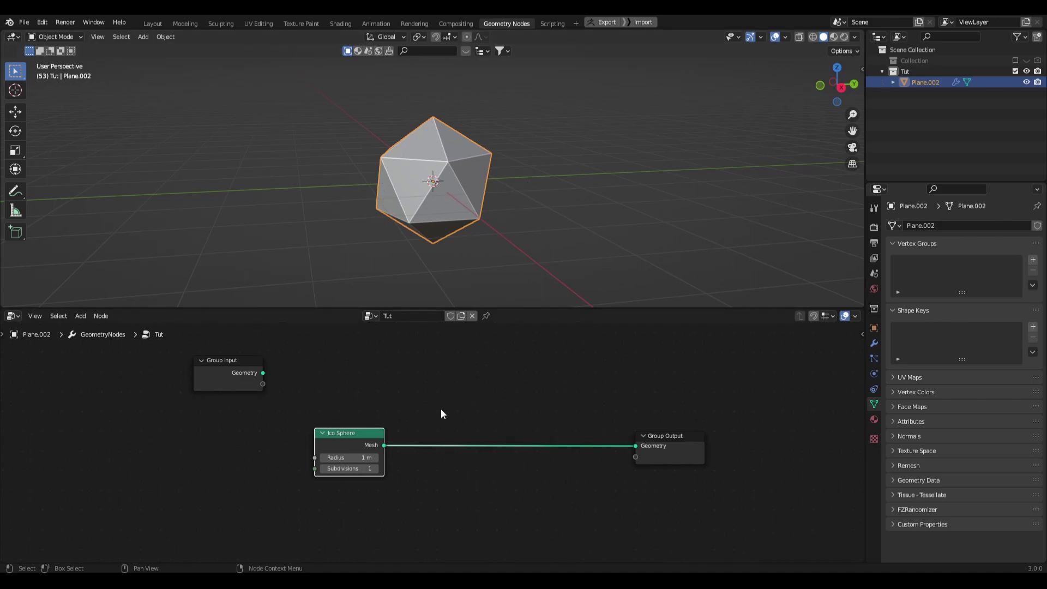
middle_drag(427, 188, 447, 305)
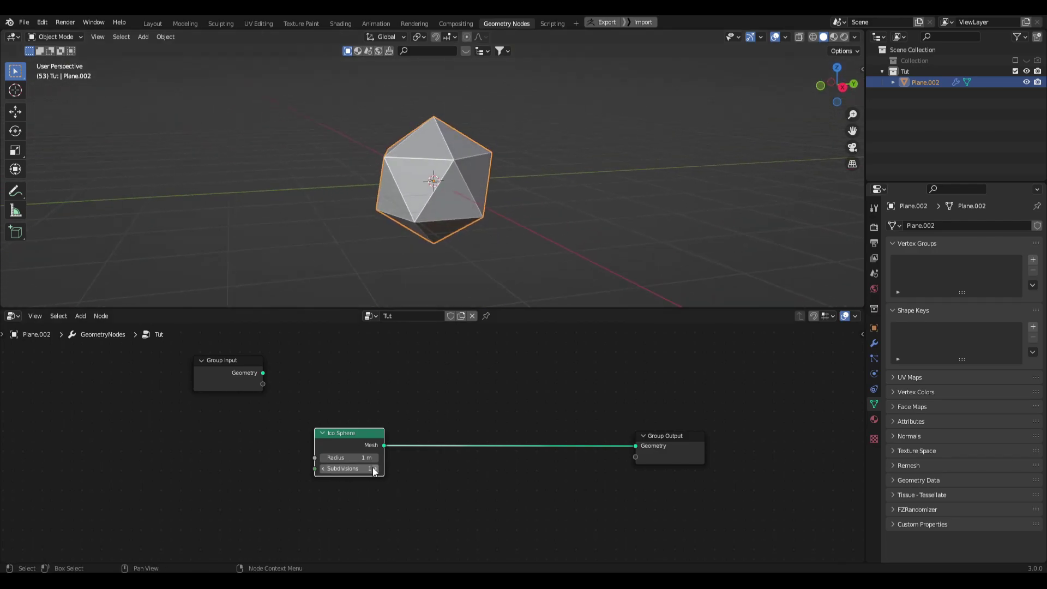
click(375, 469)
click(376, 470)
middle_drag(528, 215, 491, 229)
Insert a Mesh to Points node between the Ico Sphere and Group Output nodes.
key(shift+a)
key(Escape)
key(shift+a)
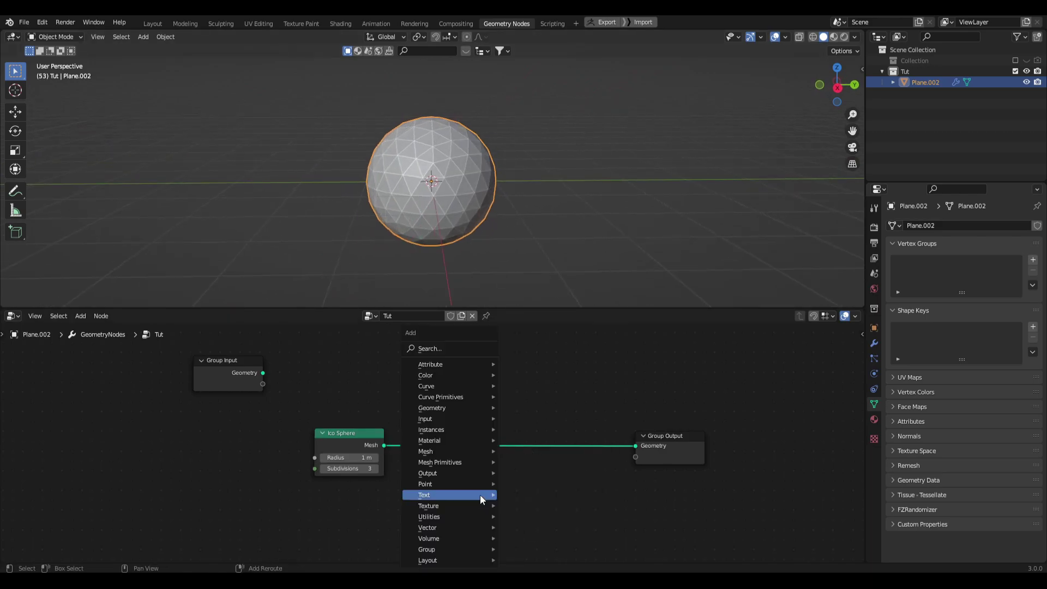
click(441, 347)
text(mesh to po)
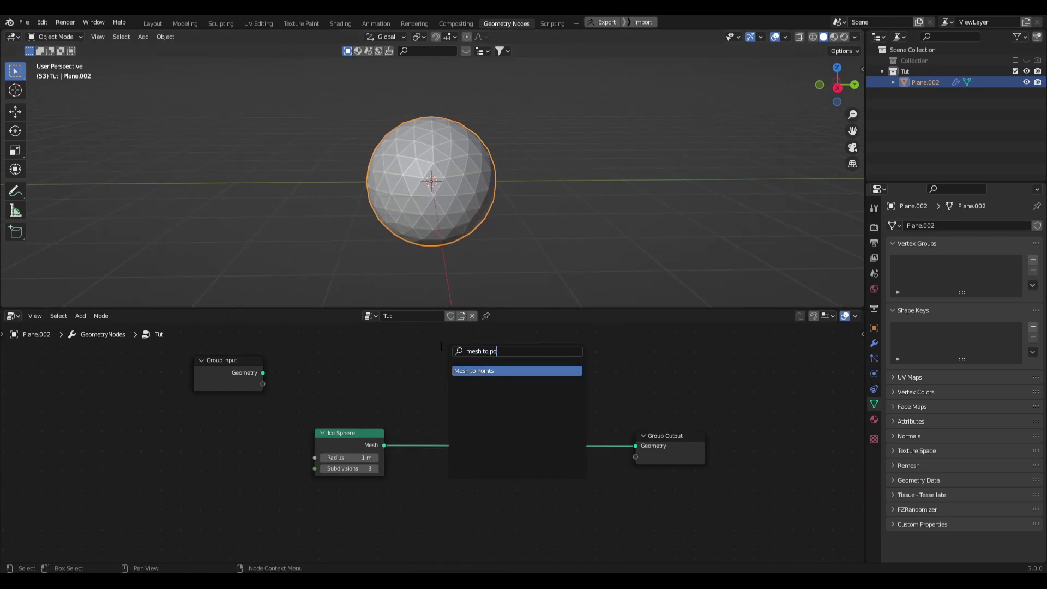
key(Return)
click(452, 447)
Insert a Subdivide Mesh node between Ico Sphere and Mesh to Points and set its level to 2.
middle_drag(506, 400, 478, 399)
key(shift+a)
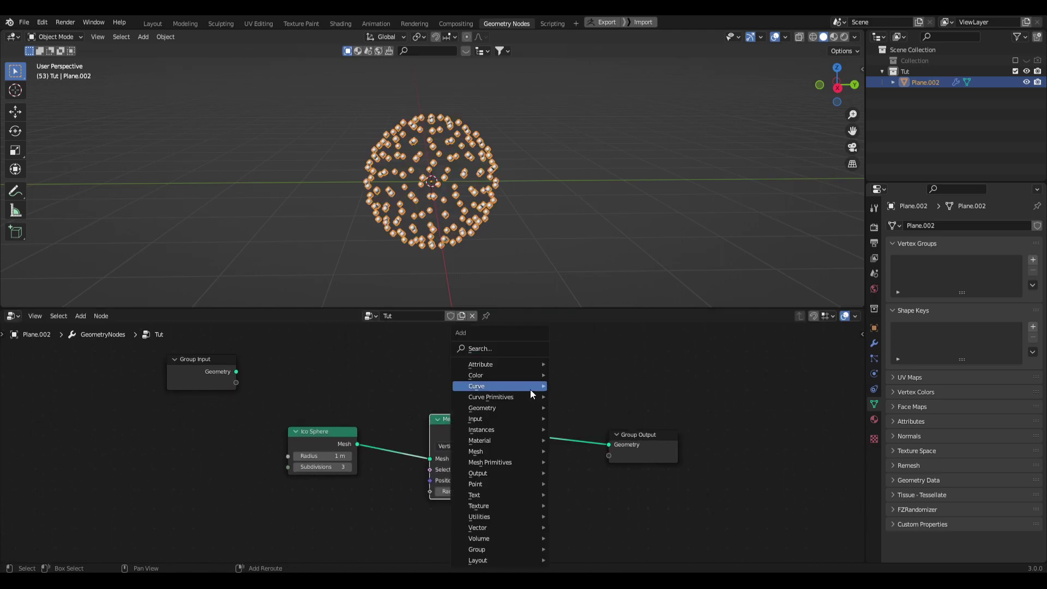
click(512, 347)
text(sub)
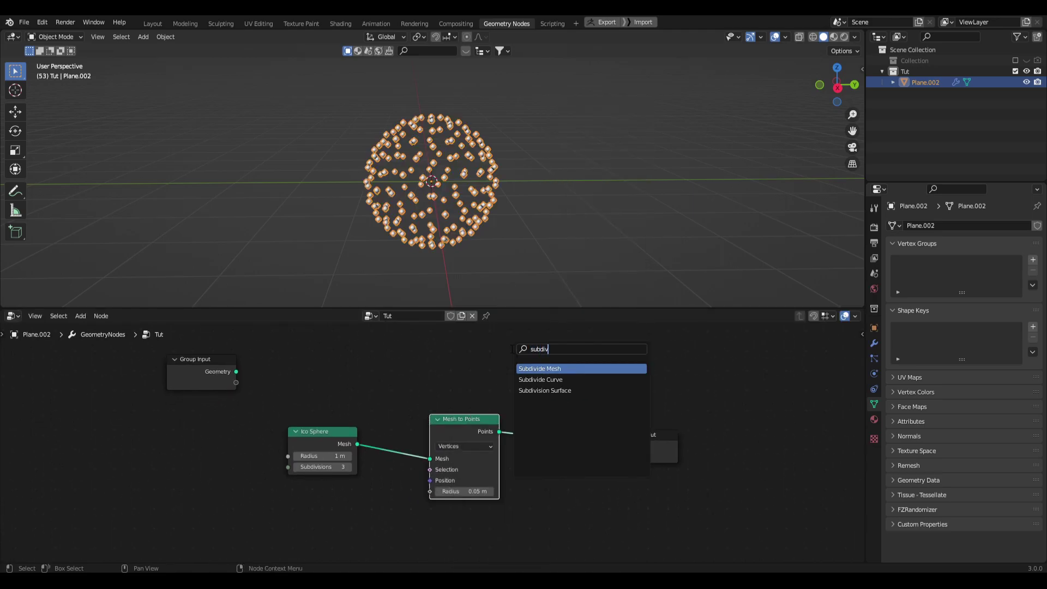
text(div)
key(Return)
click(392, 421)
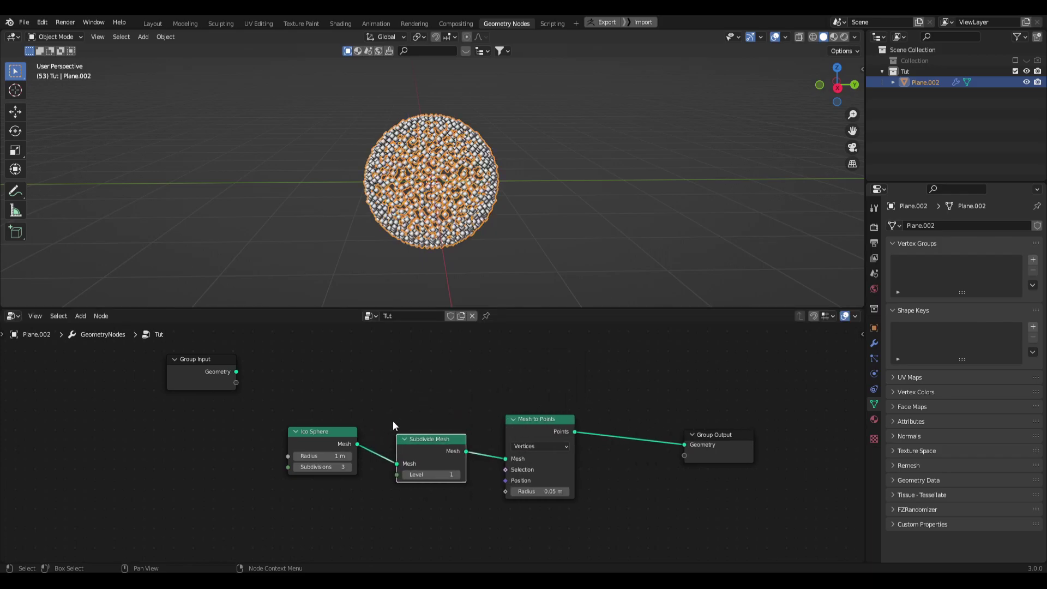
middle_drag(478, 103, 497, 173)
click(458, 475)
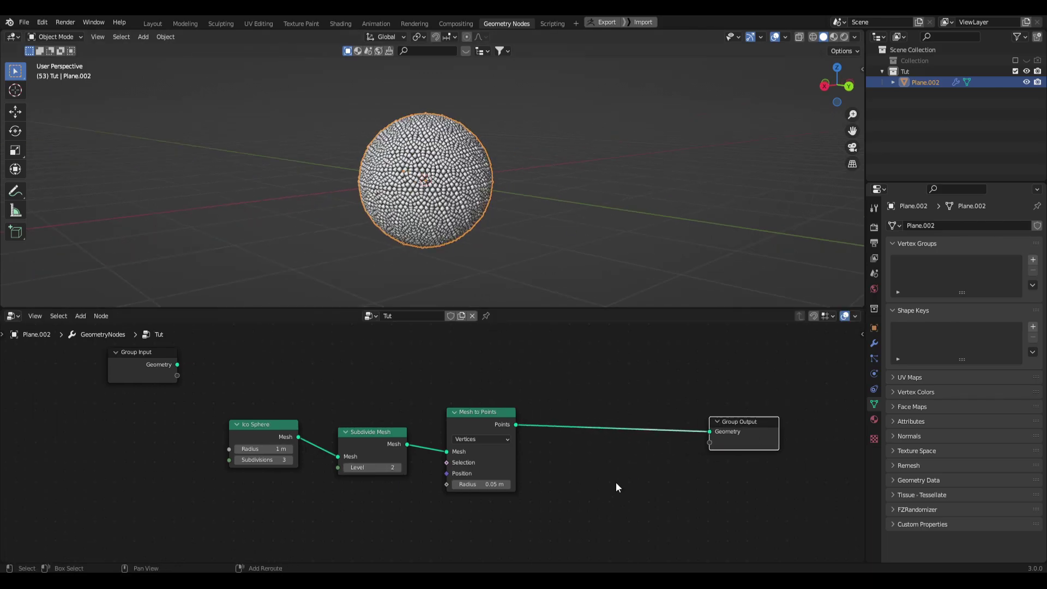
Insert an Instance on Points node between Mesh to Points and Group Output.
key(shift+a)
click(613, 351)
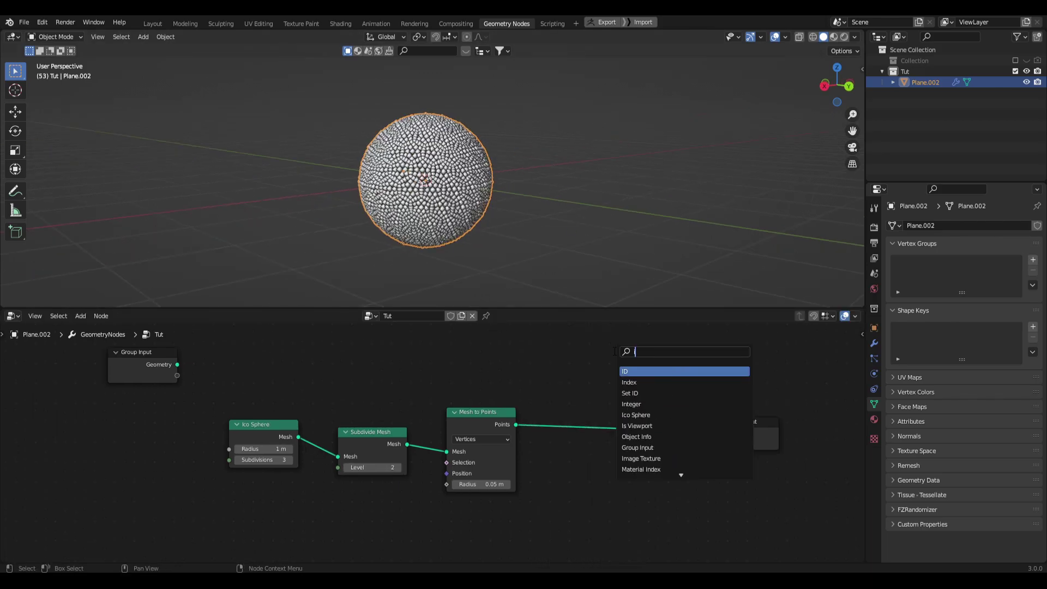
text(instance)
key(Return)
click(584, 384)
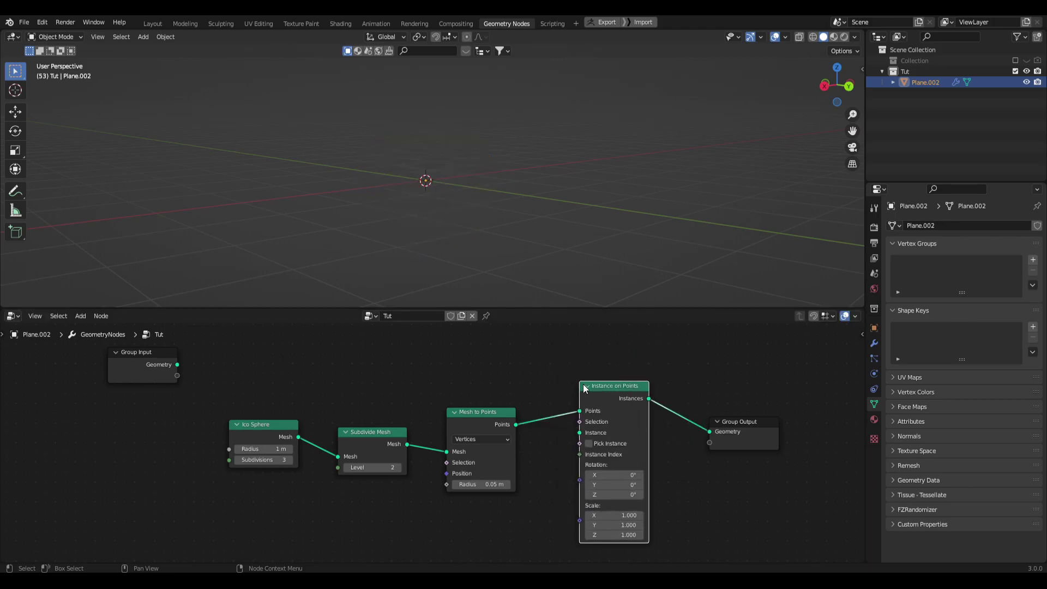
Add a Cube mesh primitive node and connect its mesh to the Instance input of Instance on Points.
scroll(528, 477, down, 2)
key(shift+a)
click(442, 351)
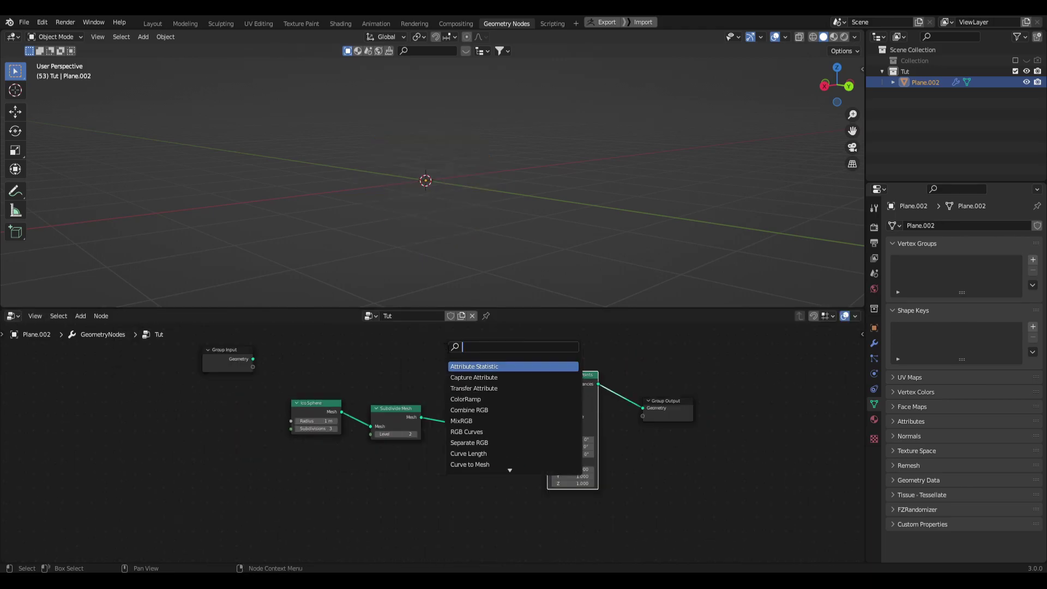
key(Escape)
key(shift+a)
mouse_move(414, 460)
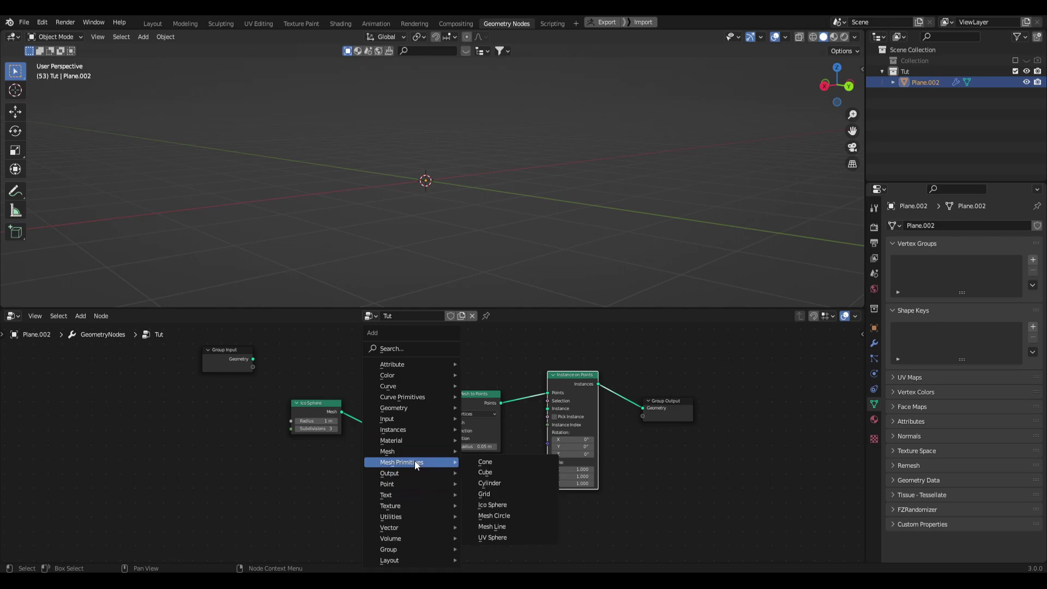
click(520, 472)
drag(488, 497, 548, 408)
Set the Cube node's X, Y and Z size to 0.01 m.
scroll(545, 485, up, 2)
middle_drag(547, 485, 548, 364)
drag(489, 394, 414, 416)
shift+middle_drag(473, 269, 464, 277)
drag(489, 395, 489, 417)
text(0.01)
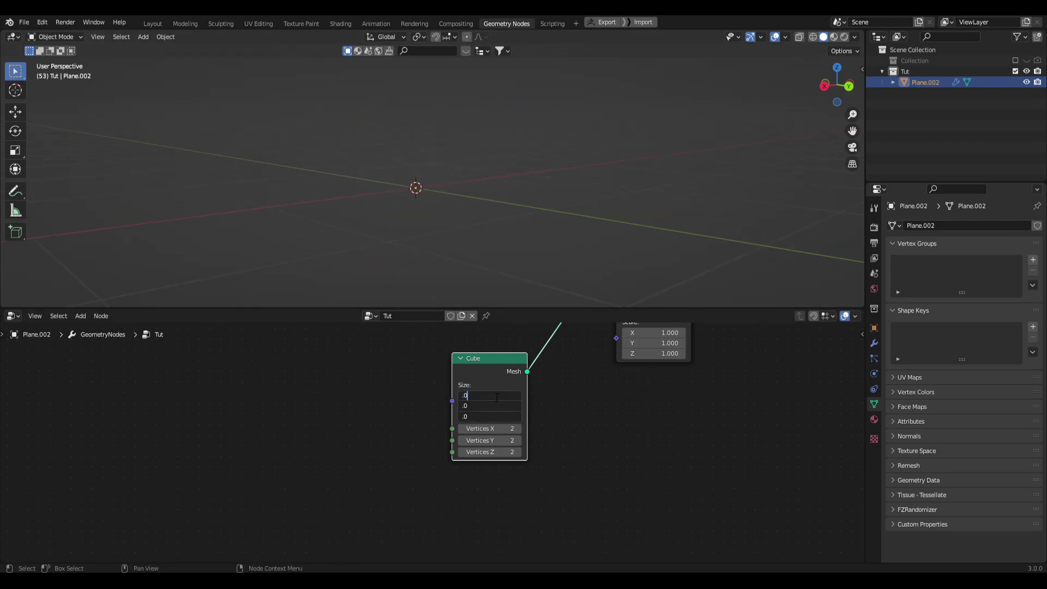
key(Return)
click(613, 414)
middle_drag(614, 414, 612, 427)
Set the Cube node's size to 0.02 m on all three axes.
drag(486, 407, 487, 417)
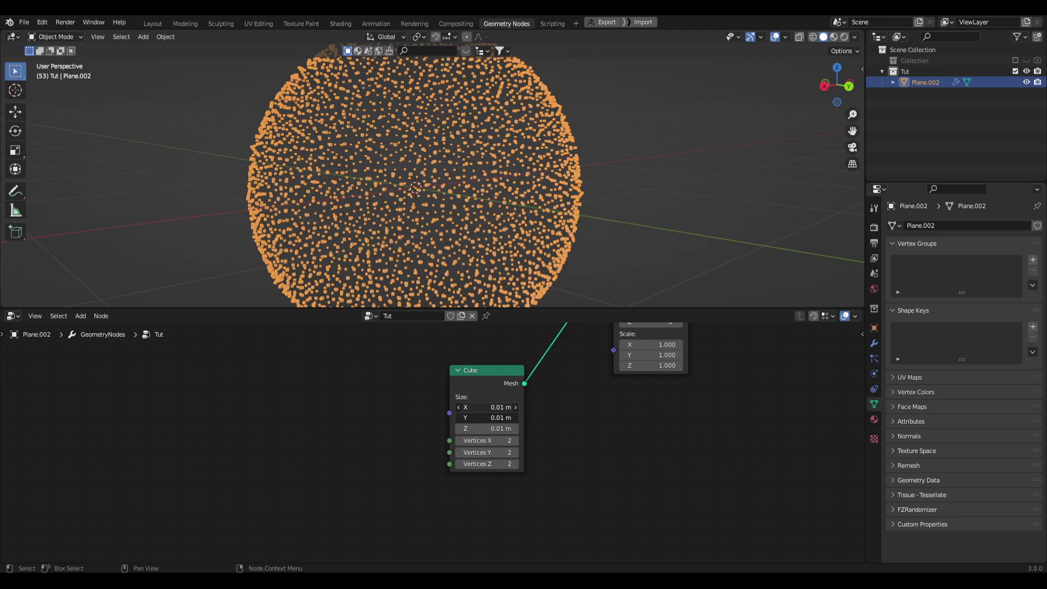
click(489, 408)
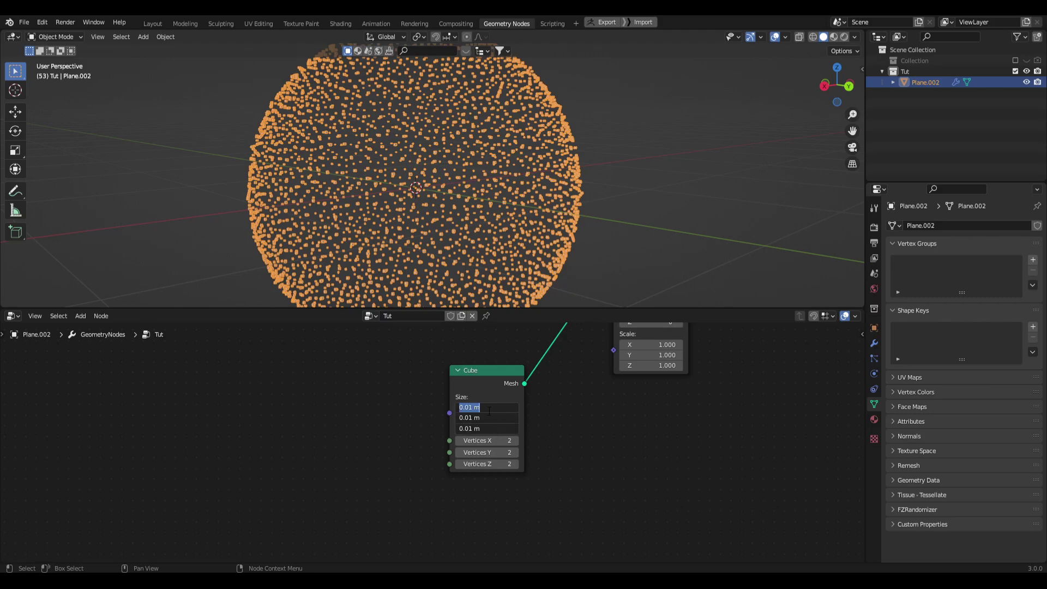
text(0.02)
key(Return)
Deselect the object and set the Cube node's size to 0.04 m on all three axes.
click(607, 223)
middle_drag(607, 223, 652, 184)
scroll(652, 183, down, 3)
drag(485, 408, 485, 428)
text(.04)
key(Return)
middle_drag(436, 291, 413, 407)
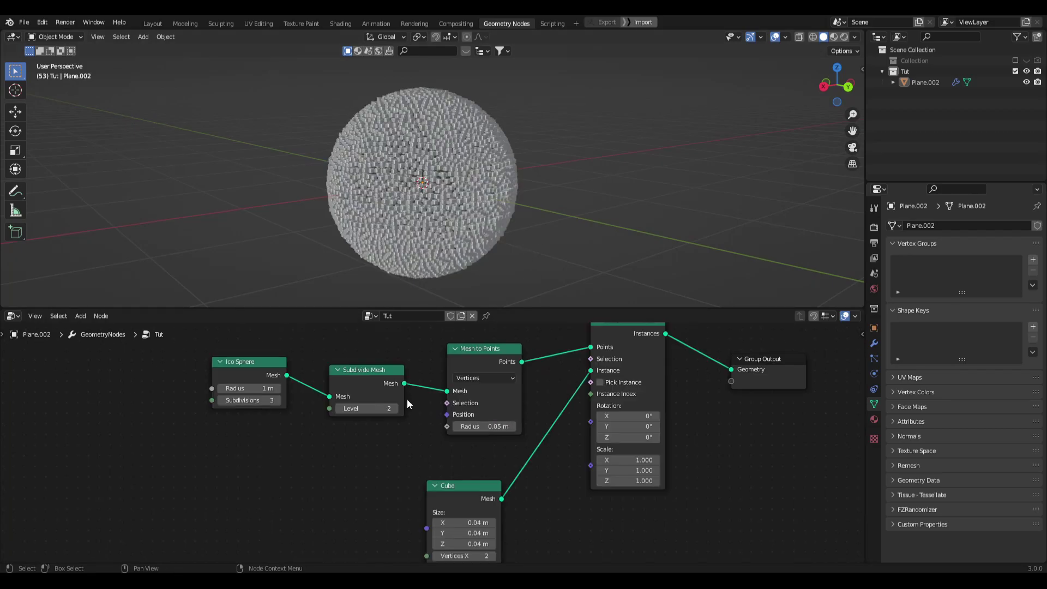
Raise the Subdivide Mesh node's level to 4 and inspect the instanced cubes on the sphere.
middle_drag(358, 469, 362, 457)
click(399, 397)
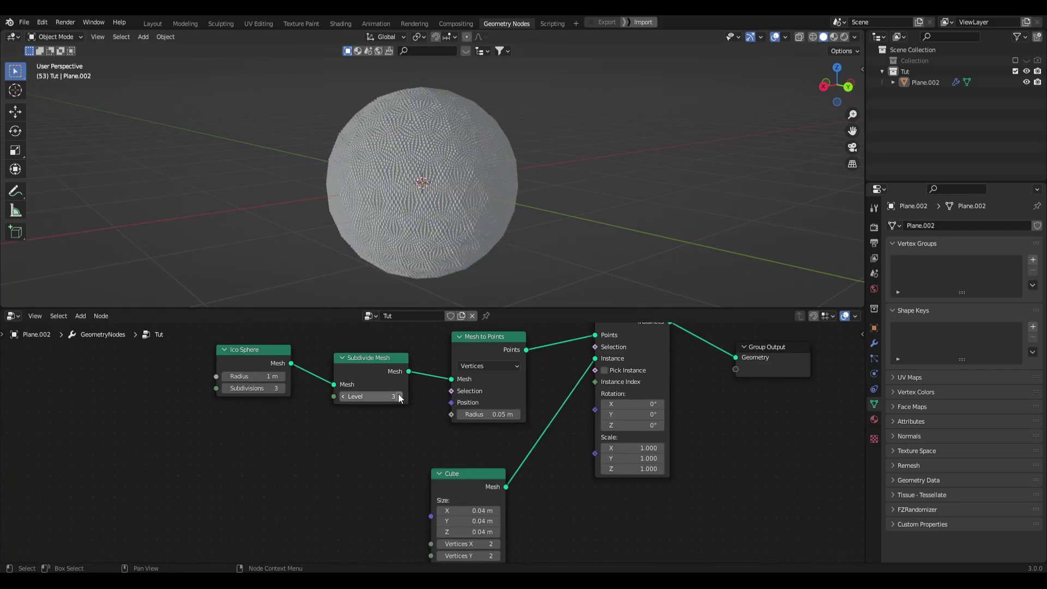
click(400, 394)
middle_drag(496, 126, 549, 144)
scroll(548, 144, up, 5)
scroll(554, 164, down, 5)
middle_drag(539, 191, 535, 129)
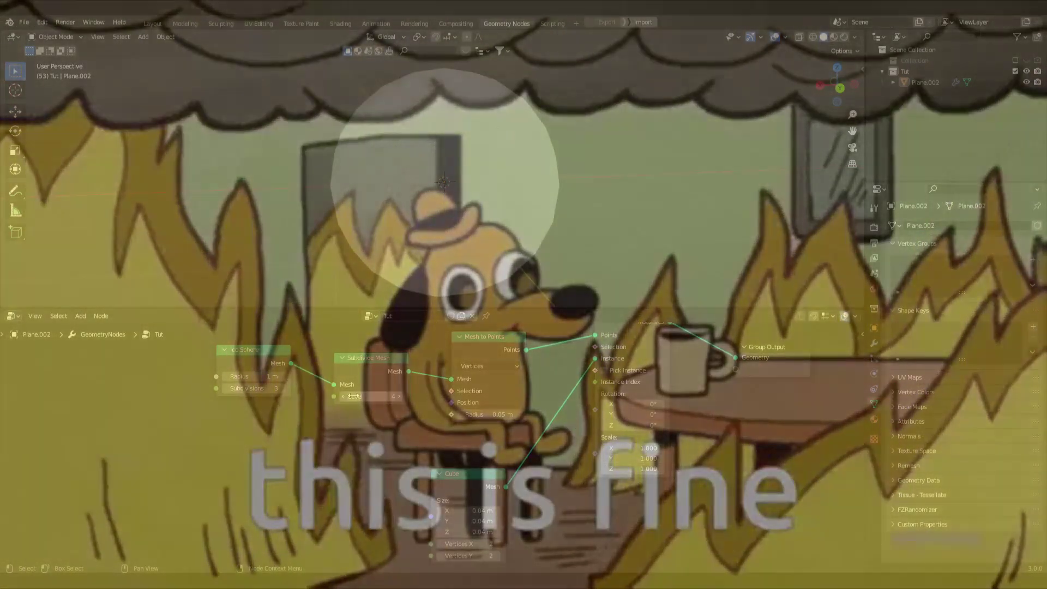
Lower the Subdivide Mesh level to 2 for comparison and return it to 4.
click(343, 396)
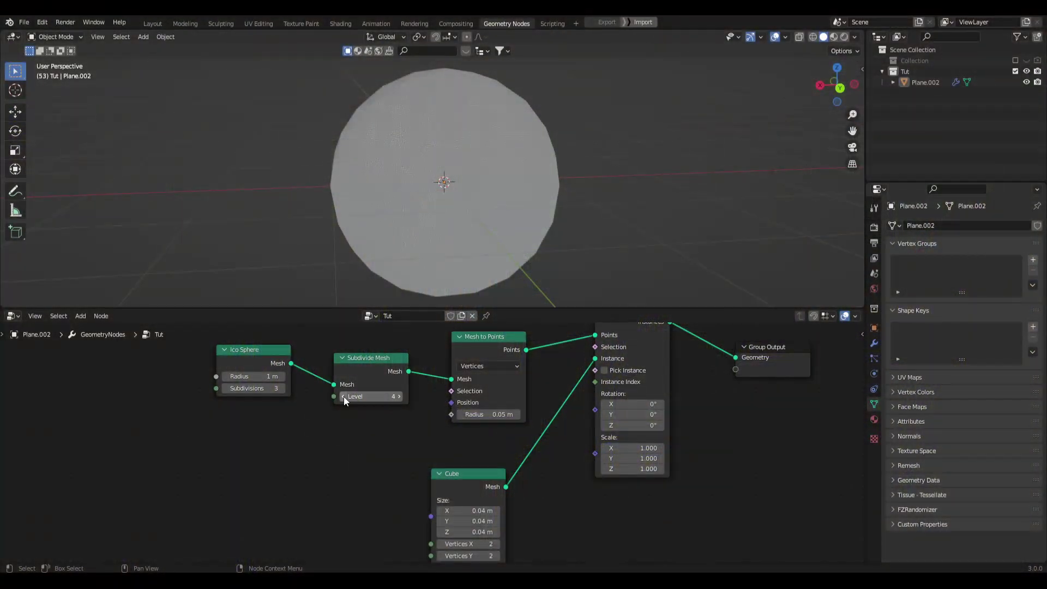
click(344, 397)
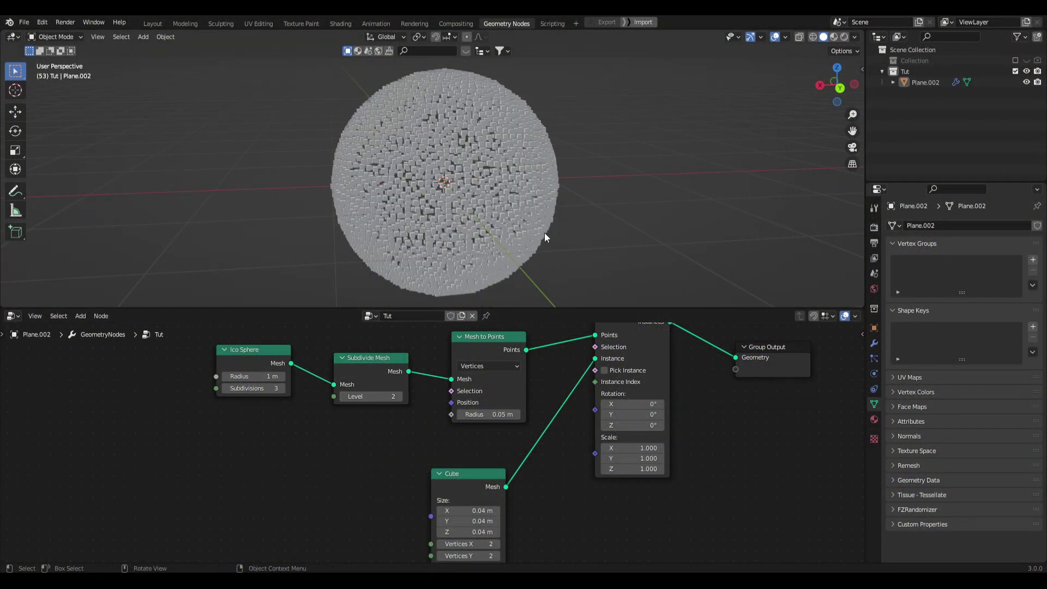
click(398, 396)
click(398, 397)
Add a Noise Texture node below the Cube node.
middle_drag(574, 487, 607, 499)
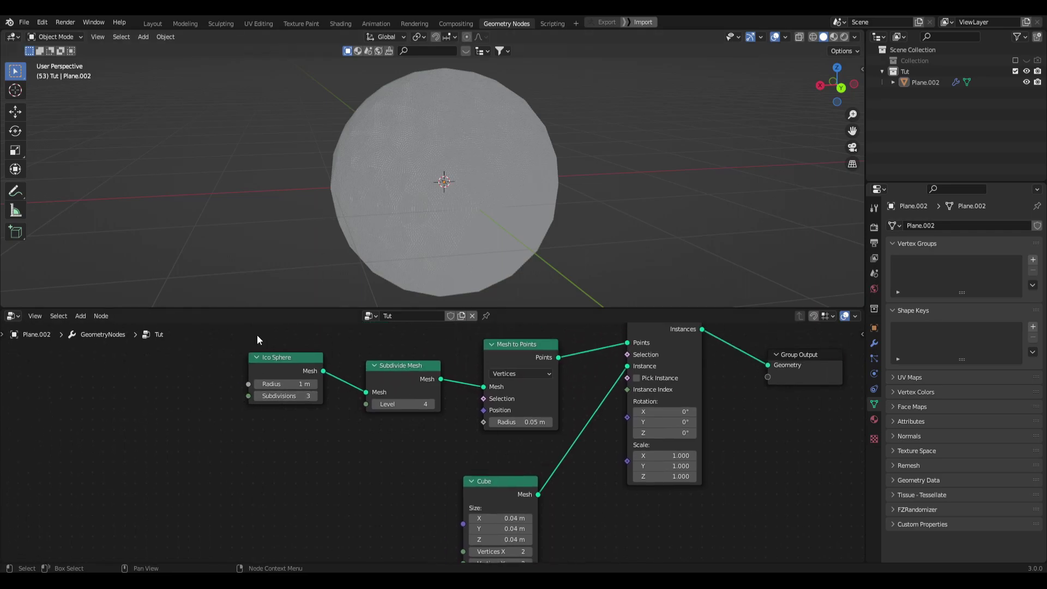
middle_drag(595, 488, 575, 479)
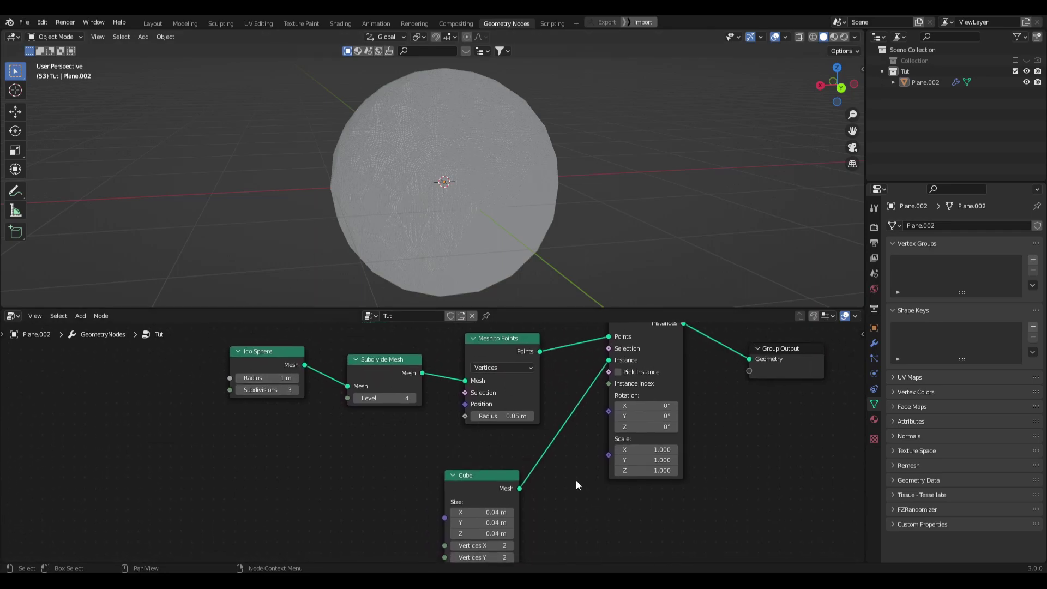
scroll(577, 483, down, 2)
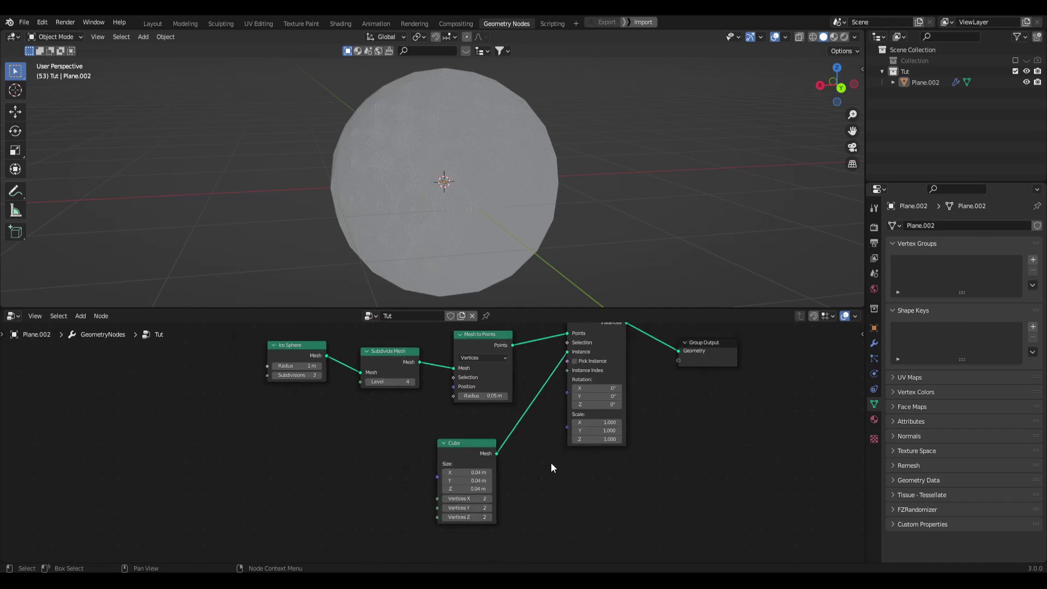
middle_drag(546, 465, 532, 457)
scroll(519, 450, down, 2)
key(shift+a)
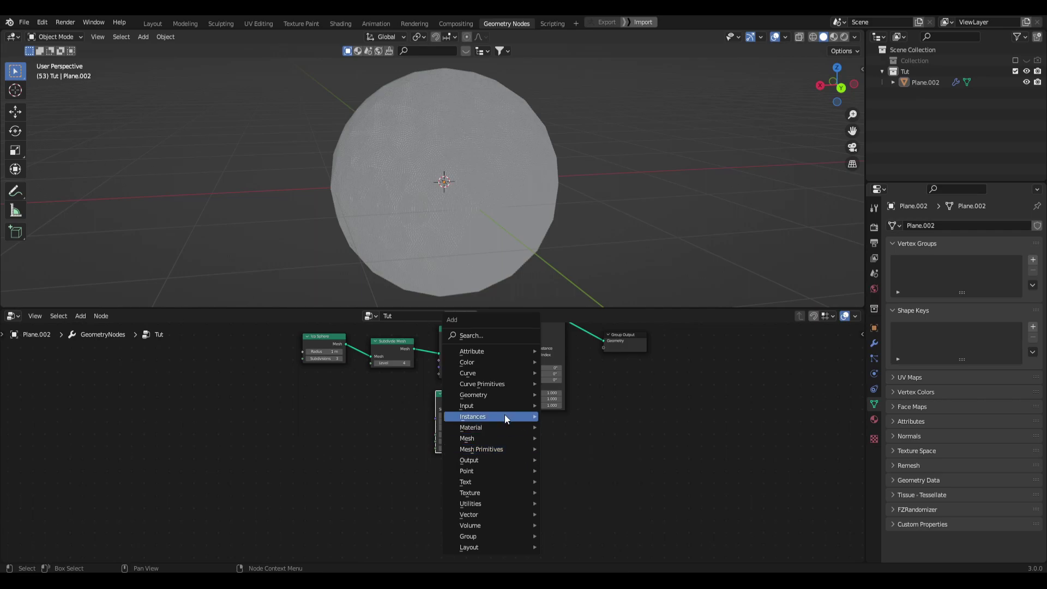
mouse_move(484, 492)
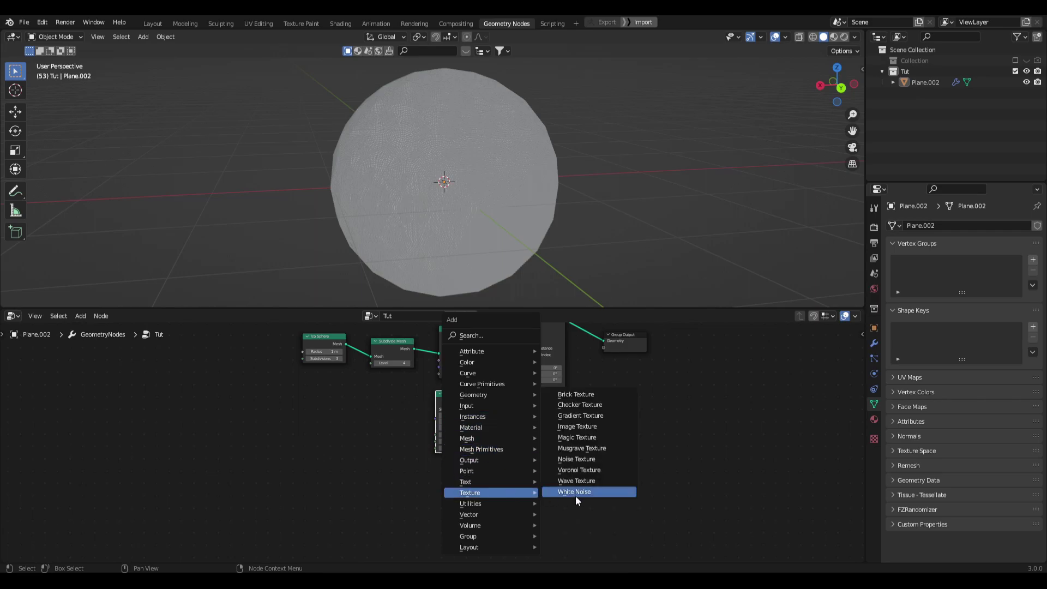
click(578, 470)
click(471, 473)
middle_drag(530, 488, 452, 453)
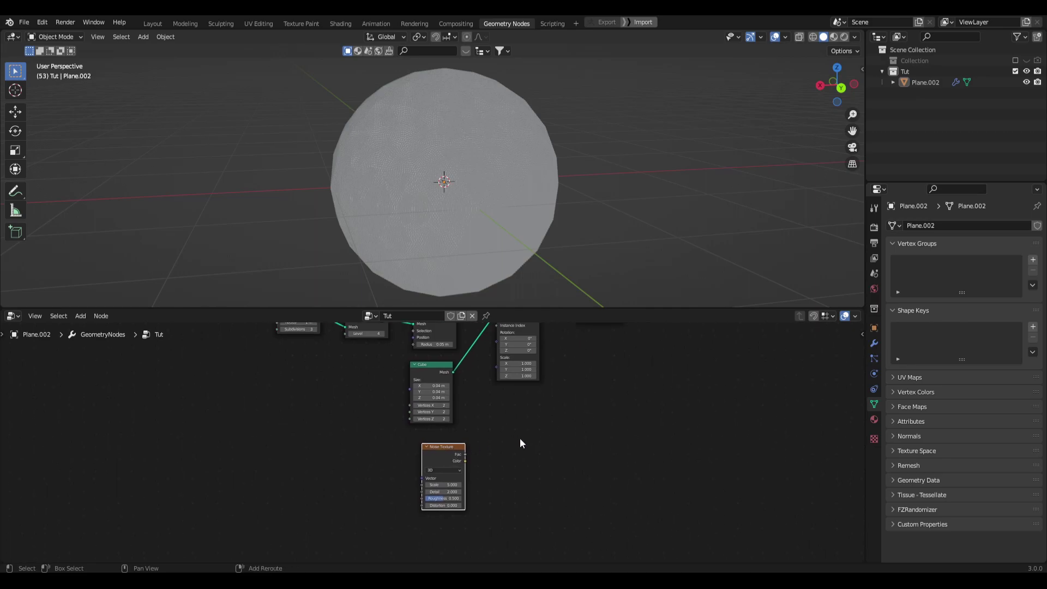
Add a ColorRamp node beside the Noise Texture node.
key(shift+a)
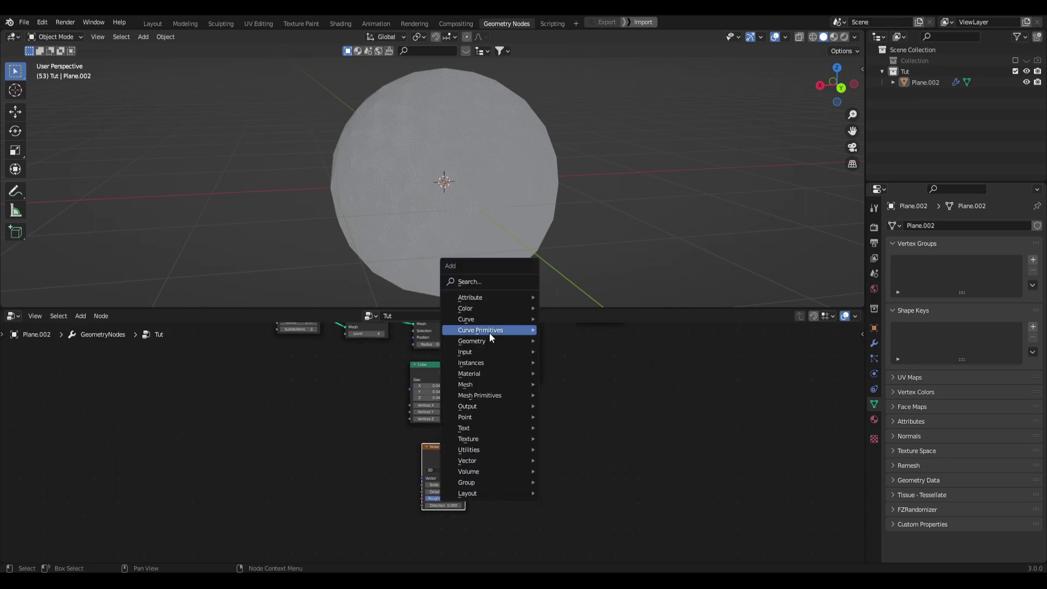
click(490, 282)
text(colo)
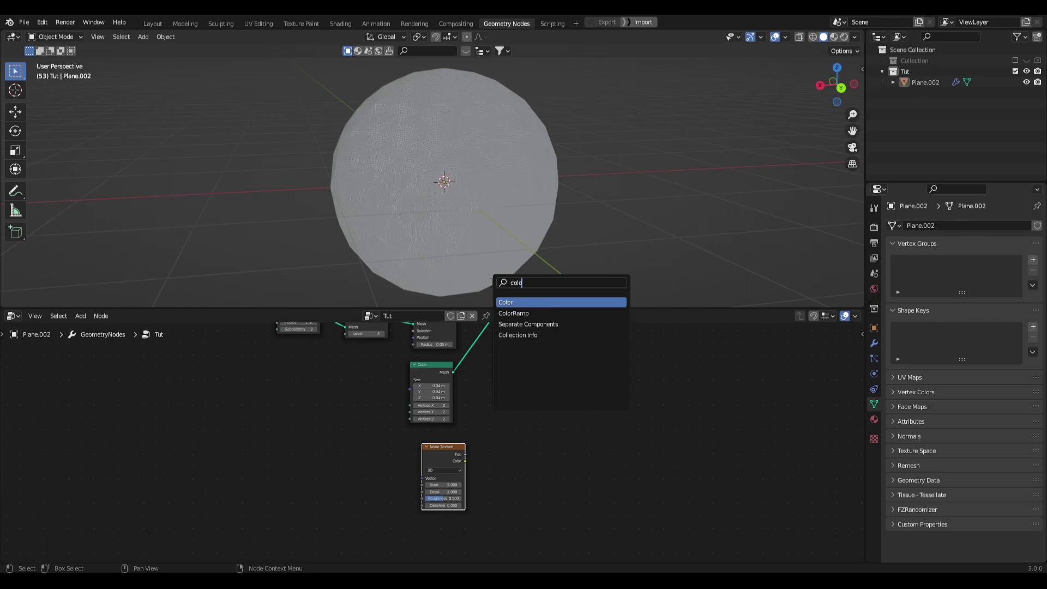
key(Down)
key(Return)
click(489, 445)
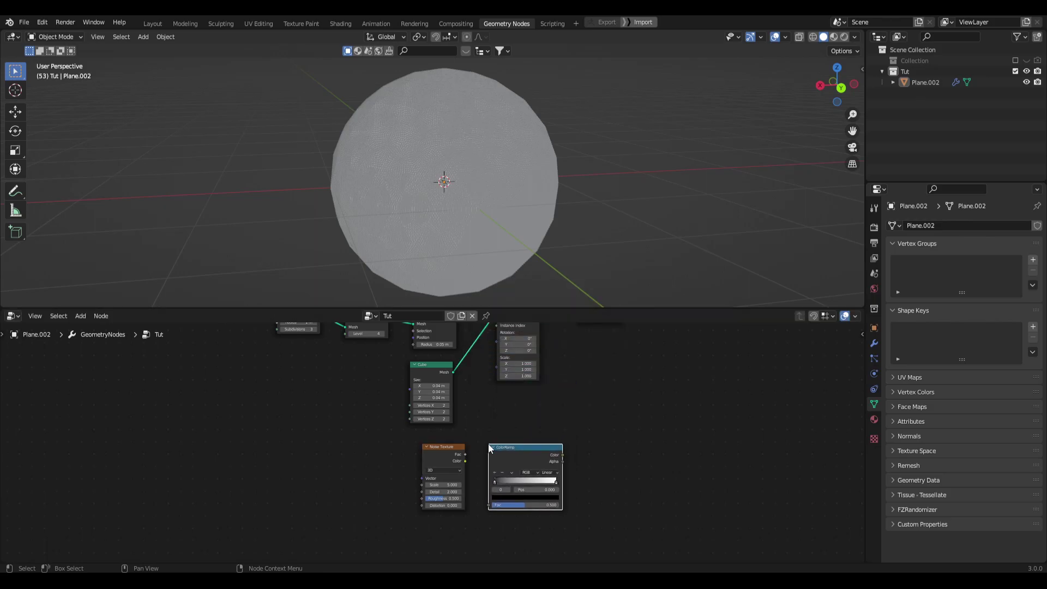
Connect the Noise Texture's Fac to the ColorRamp's Fac and the ColorRamp's Color to the instancing node's Scale.
scroll(459, 461, up, 3)
alt+right_drag(446, 438, 506, 500)
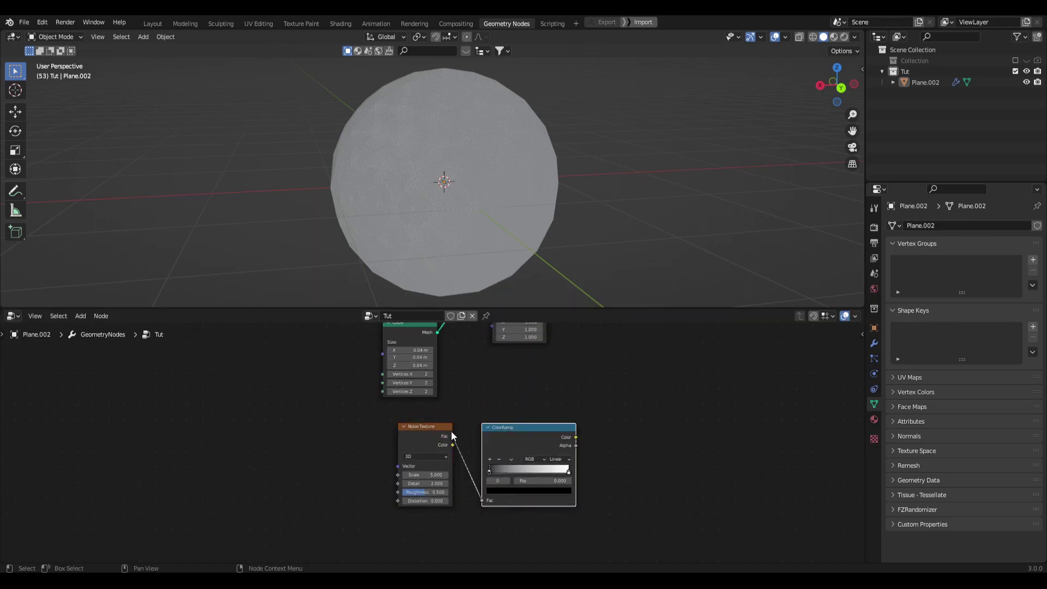
middle_drag(505, 452, 438, 534)
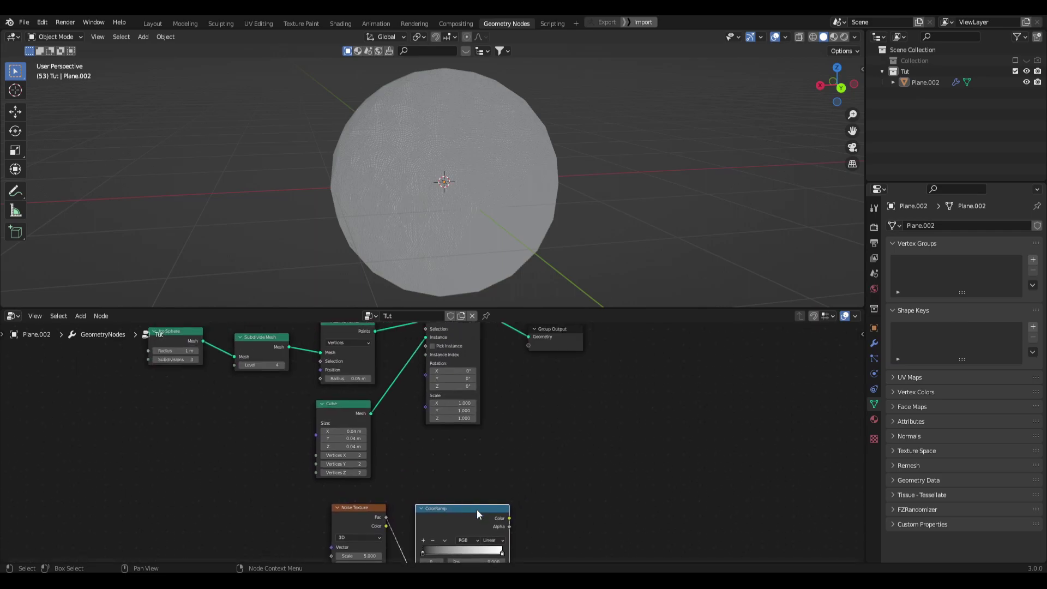
drag(509, 518, 425, 406)
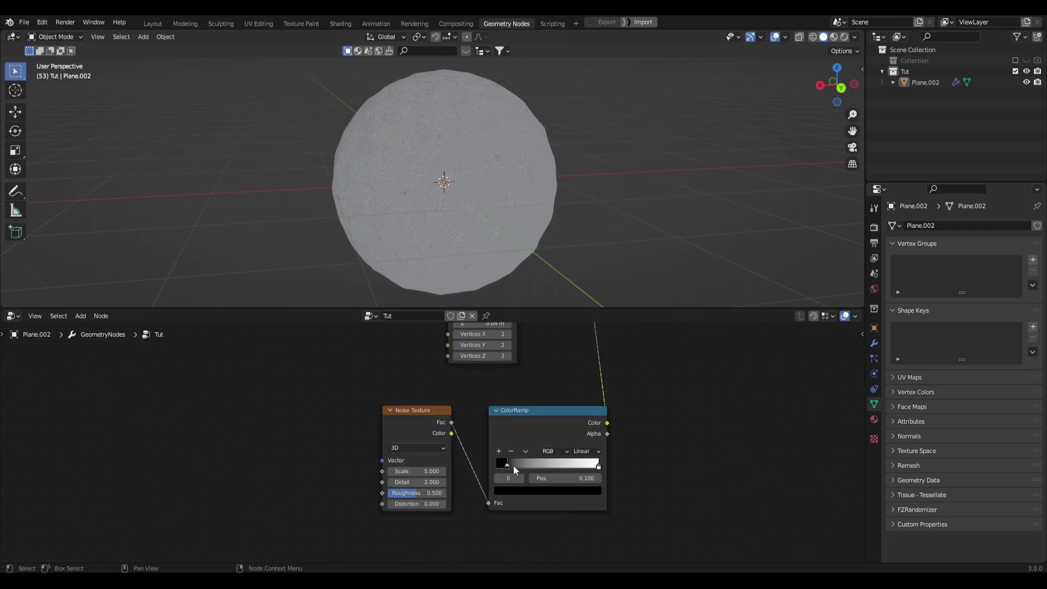
Tighten the ColorRamp by moving its black stop to position 0.477 and its white stop to 0.582.
mouse_move(514, 468)
mouse_down()
mouse_move(553, 465)
mouse_move(521, 466)
mouse_move(531, 468)
mouse_up()
drag(597, 466, 545, 465)
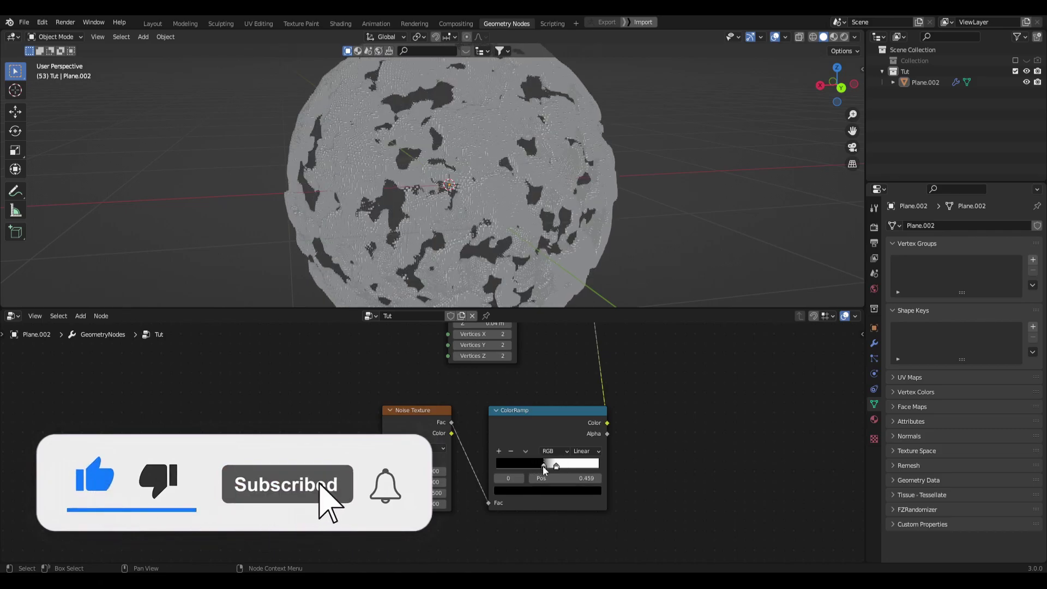
scroll(447, 449, up, 2)
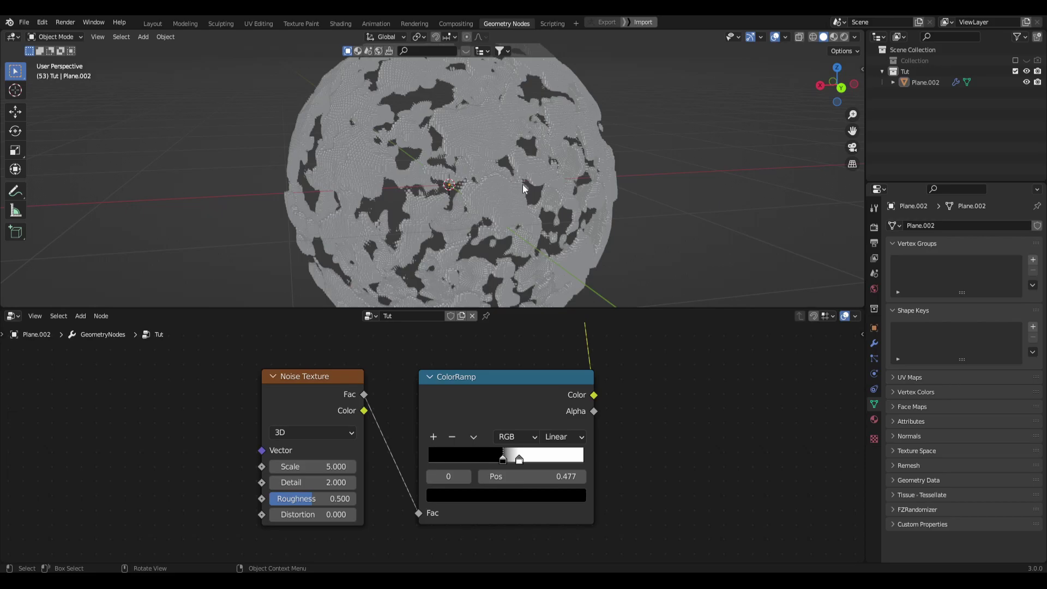
middle_drag(523, 184, 568, 163)
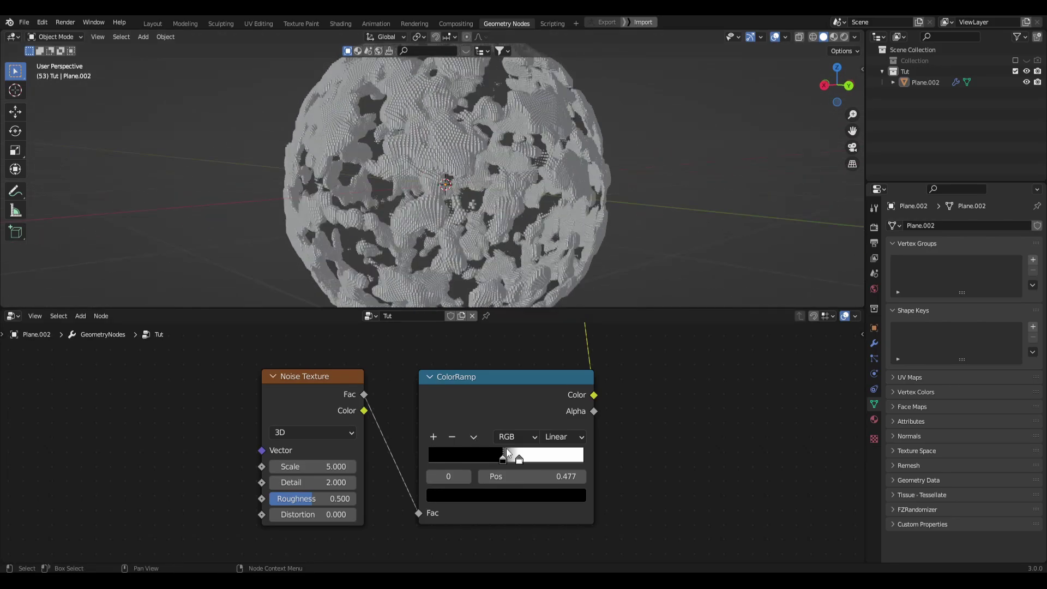
Darken the ColorRamp's white stop to a light grey.
click(519, 459)
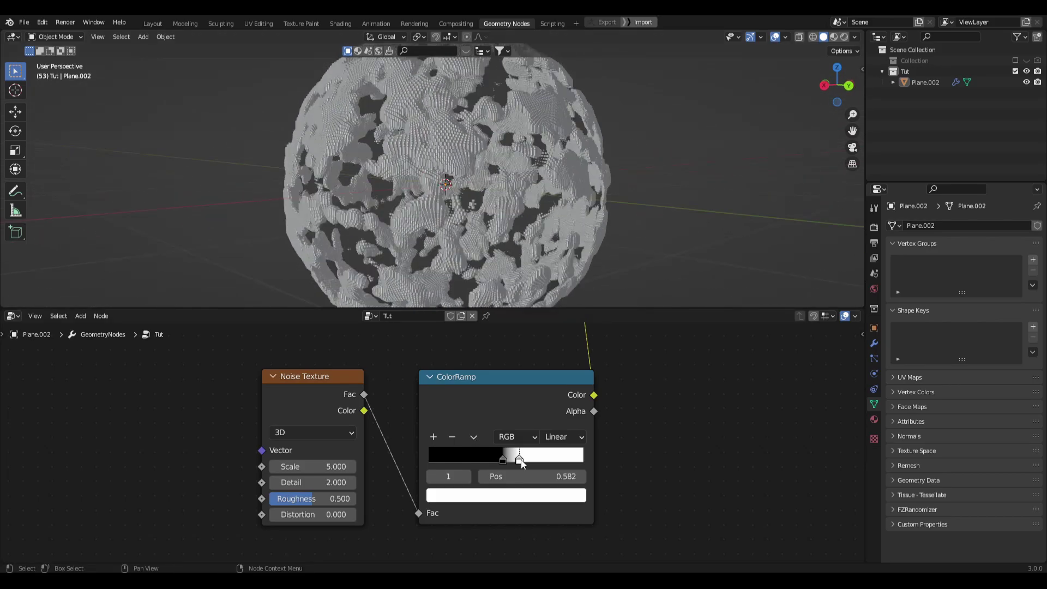
click(564, 496)
drag(553, 288, 553, 303)
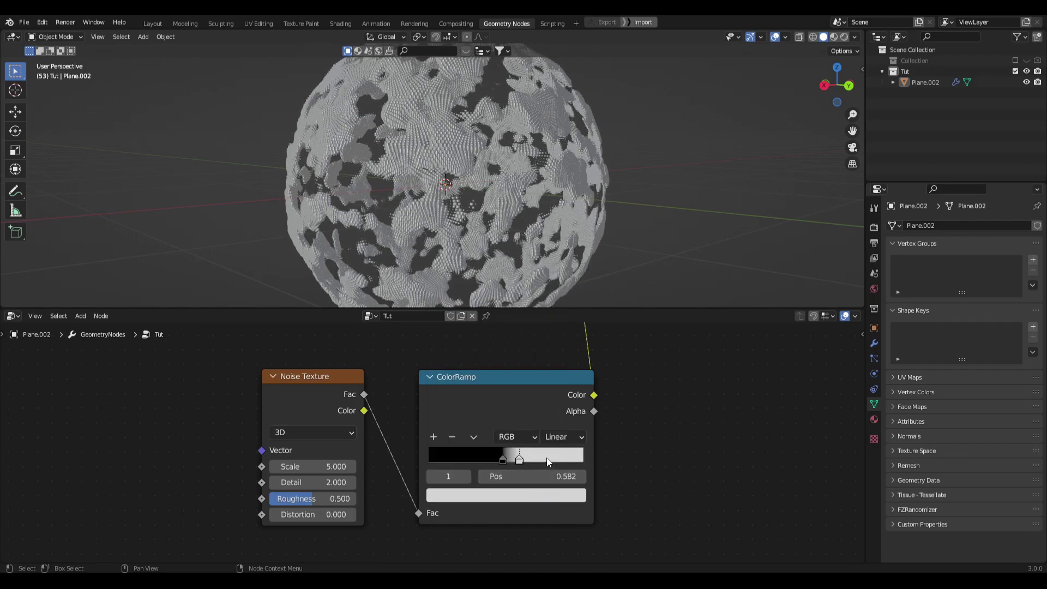
Brighten the ColorRamp's black stop to an HSV value of 0.031 and inspect the small cubes in the gaps.
click(503, 460)
click(506, 497)
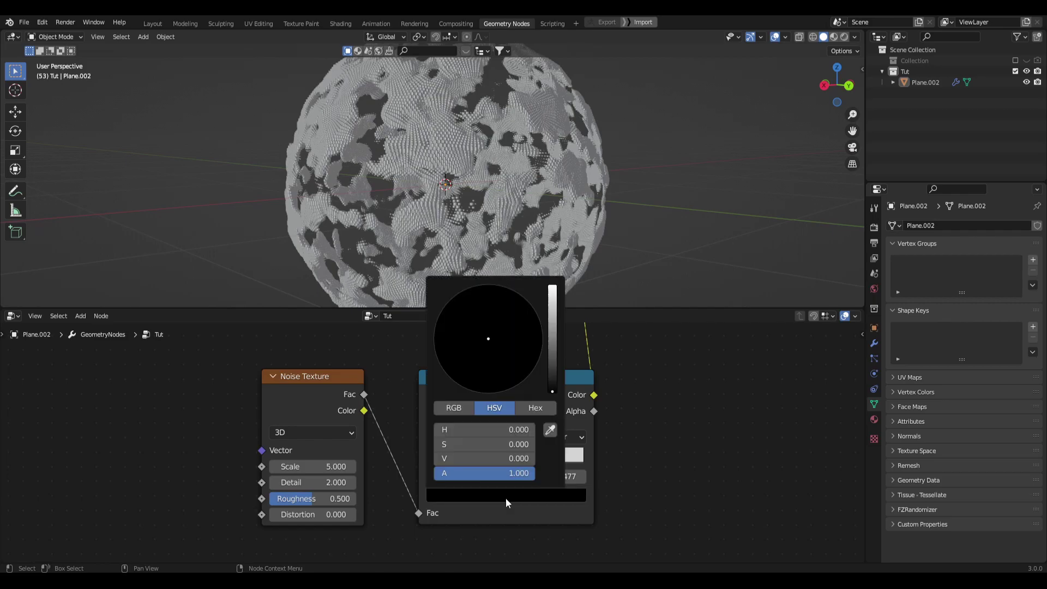
drag(552, 391, 552, 372)
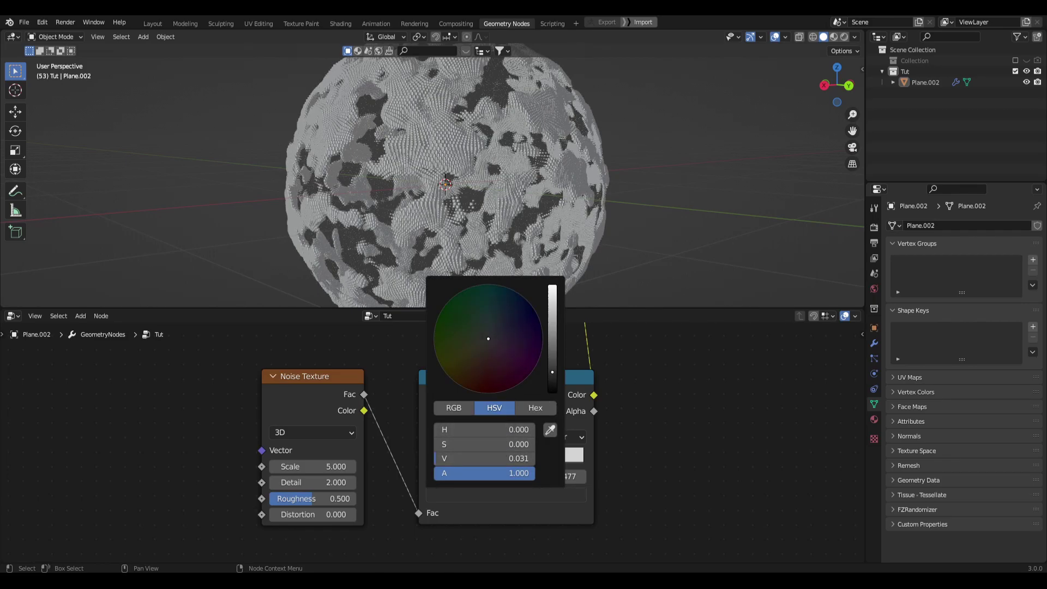
scroll(636, 230, up, 6)
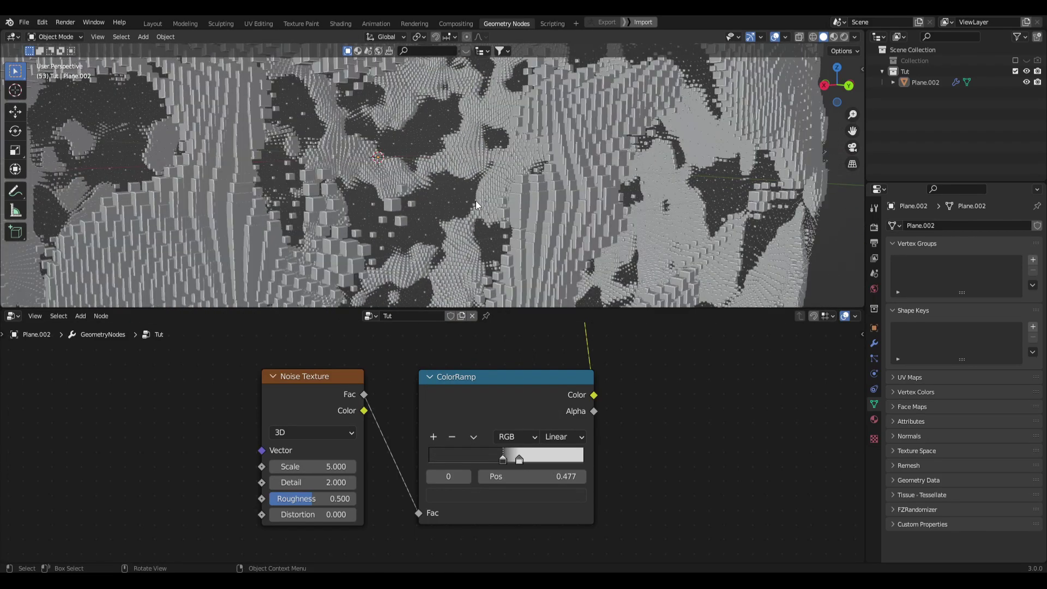
scroll(474, 204, up, 1)
scroll(437, 221, down, 1)
scroll(378, 176, down, 6)
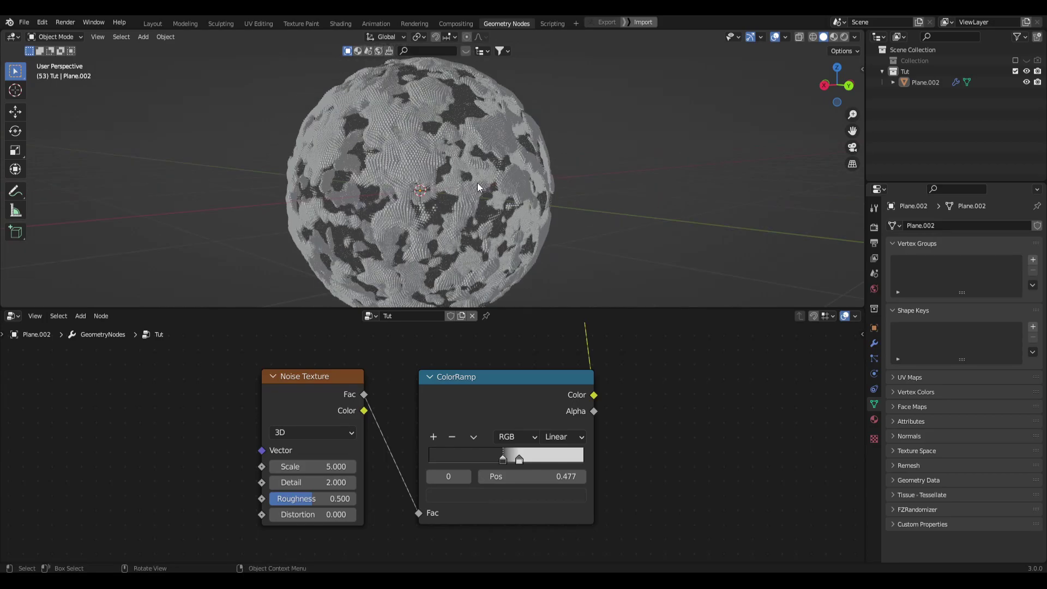
Switch the Noise Texture node to 4D and preview different W values.
scroll(499, 358, down, 3)
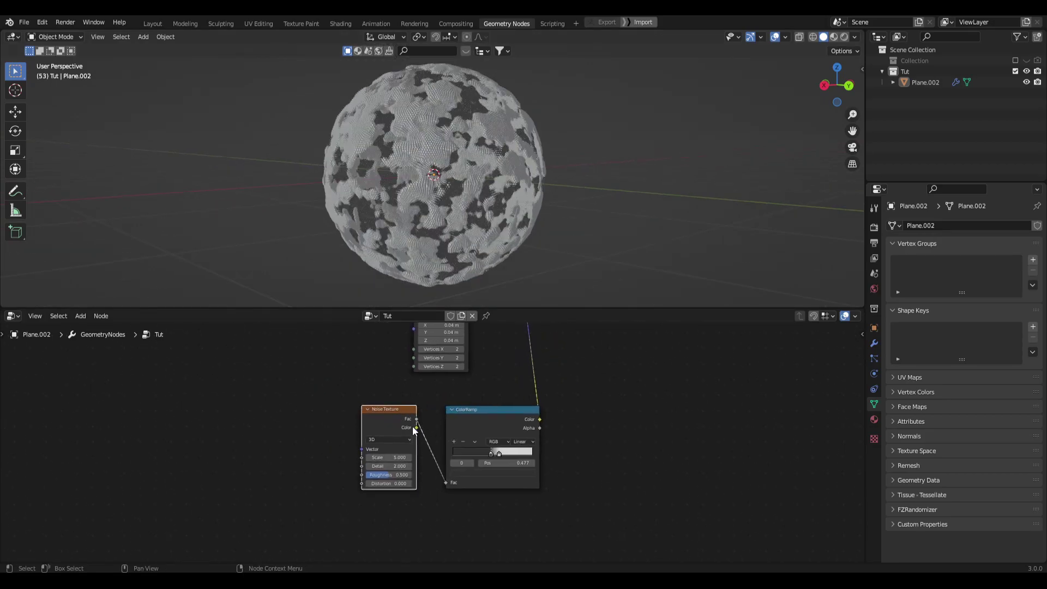
middle_drag(421, 426, 499, 450)
scroll(498, 450, up, 3)
click(473, 416)
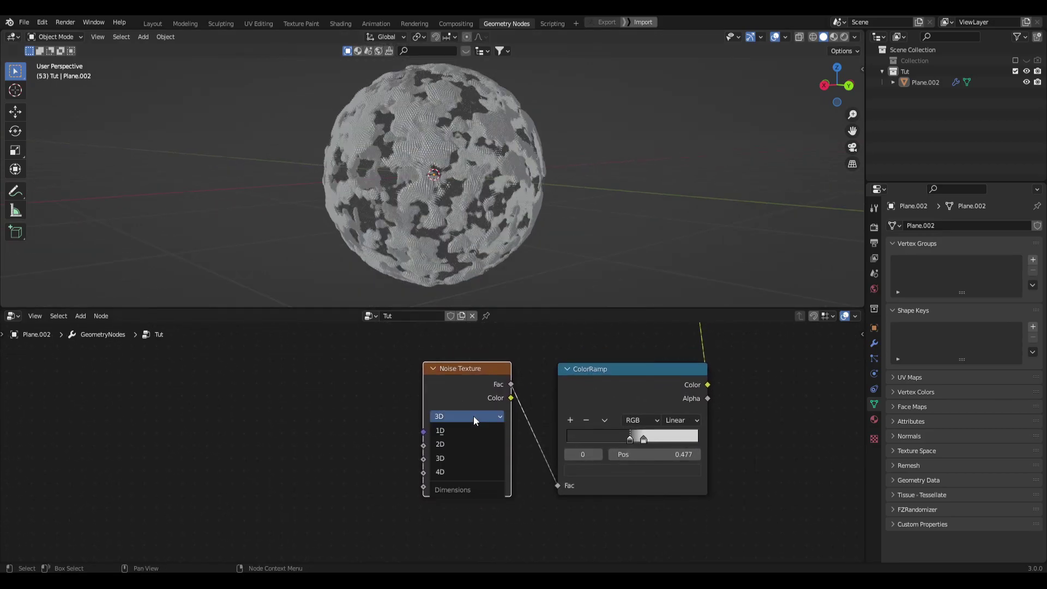
click(449, 472)
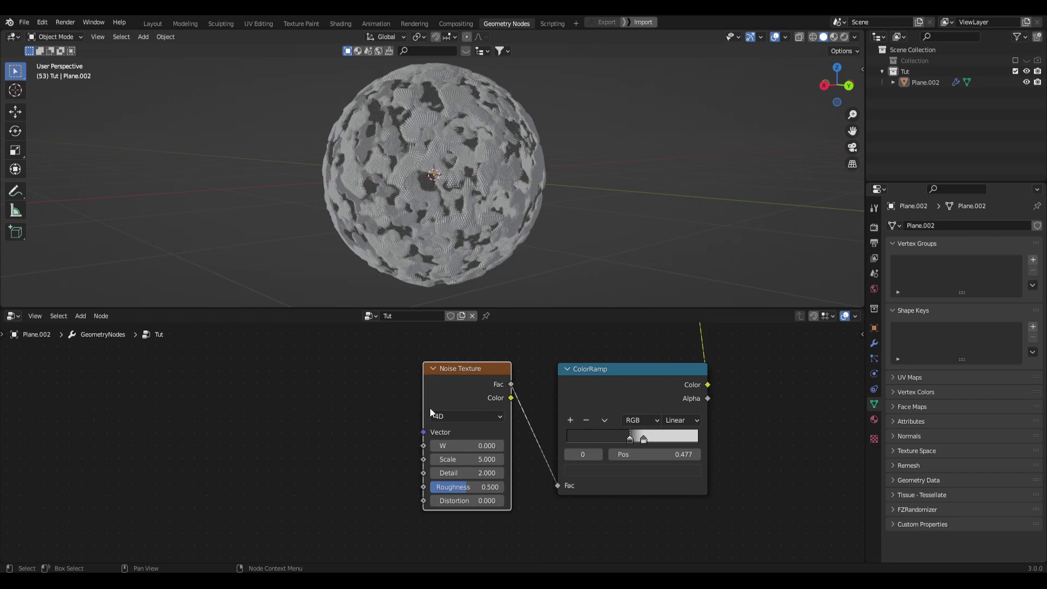
drag(462, 444, 564, 444)
key(Escape)
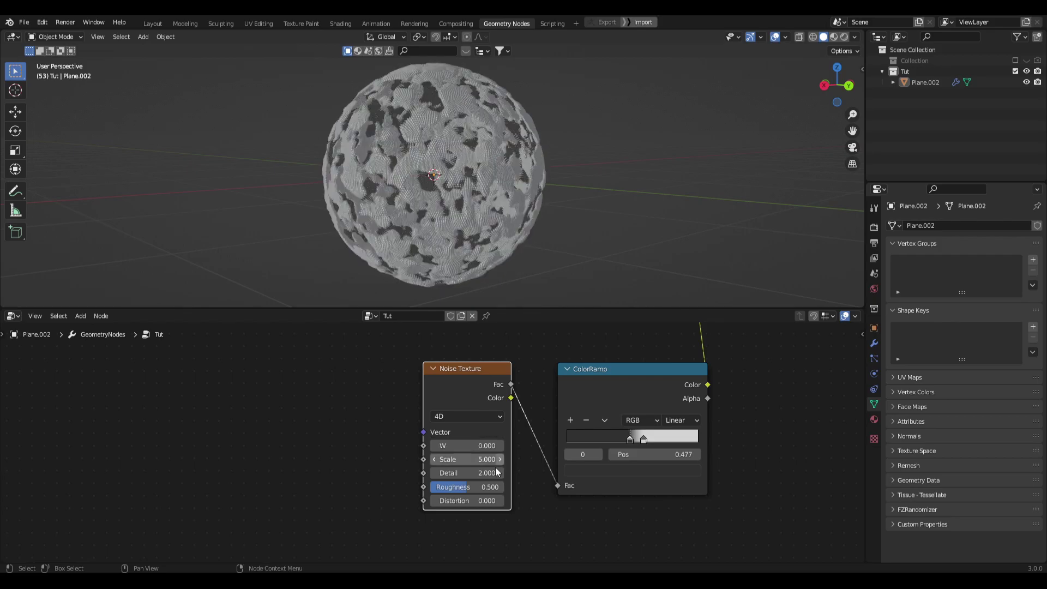
Set the Noise Texture's Scale to 2.
drag(479, 457, 477, 456)
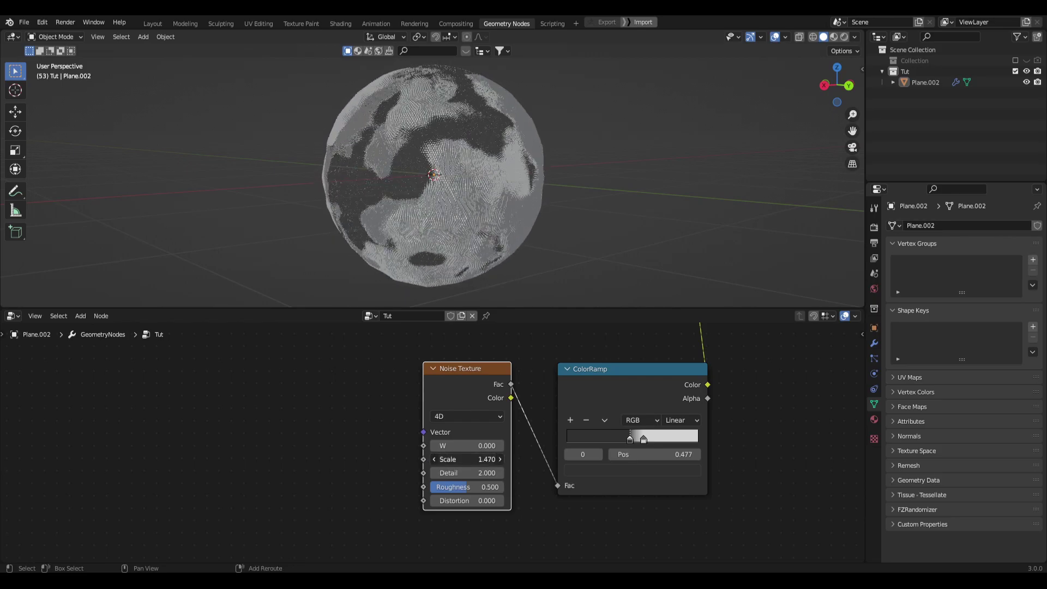
drag(447, 459, 475, 459)
middle_drag(549, 266, 513, 266)
Try other W values on the Noise Texture and reset W to 0.
drag(457, 444, 459, 443)
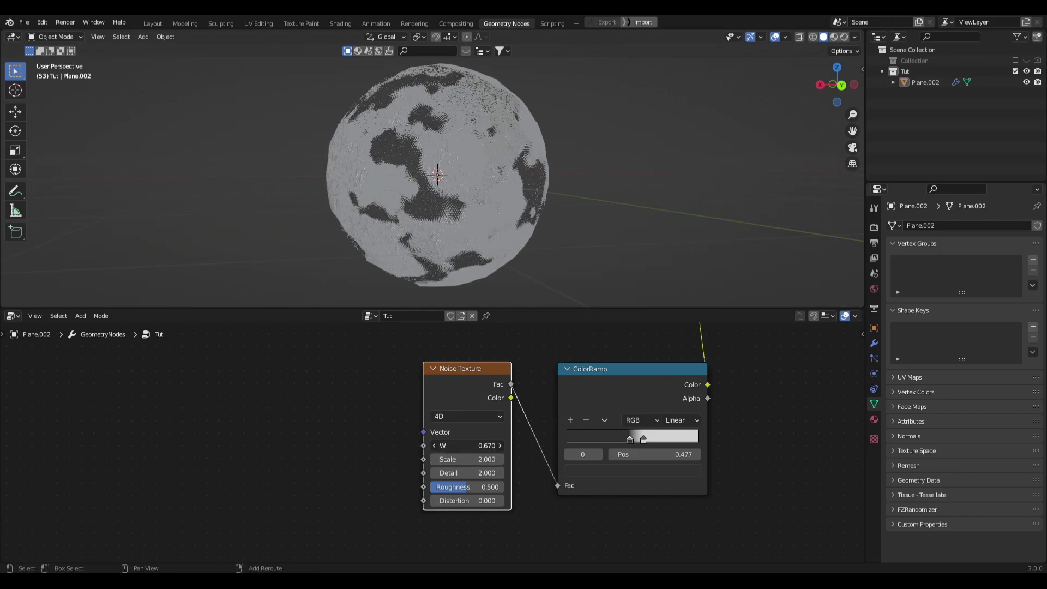
mouse_move(467, 445)
mouse_down()
mouse_move(547, 445)
mouse_move(478, 445)
mouse_up()
click(479, 446)
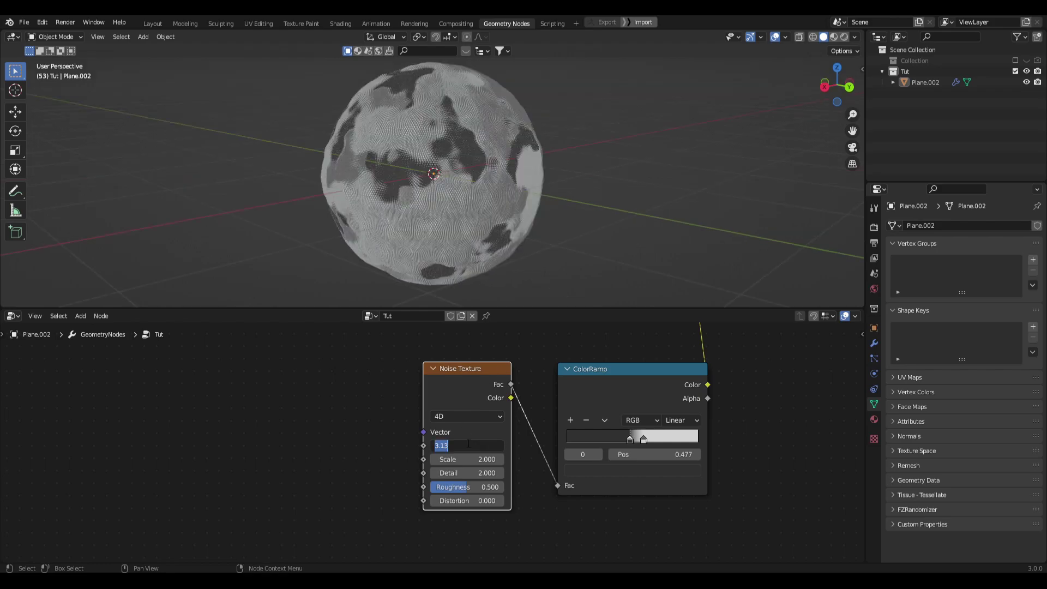
text(0)
key(Return)
Add a UV Sphere inside the instanced globe and shade it smooth.
middle_drag(633, 175, 652, 155)
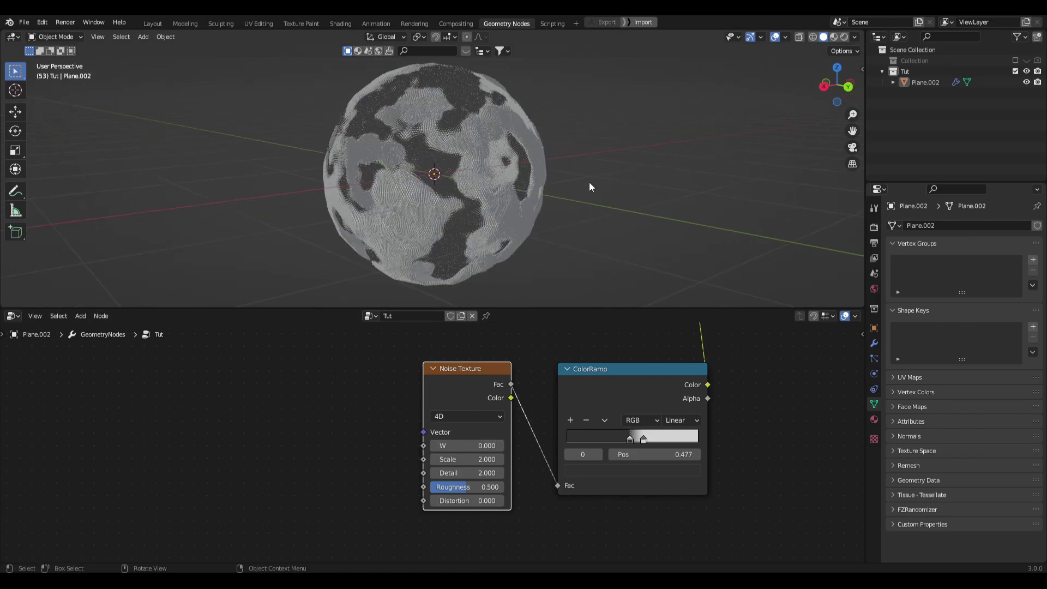
key(shift+a)
mouse_move(581, 183)
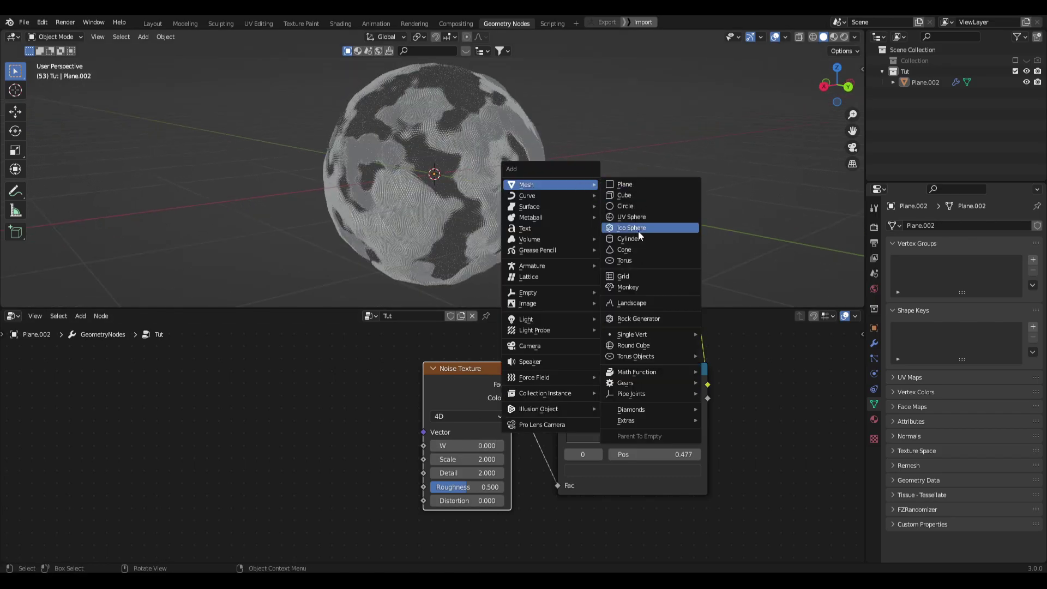
click(632, 217)
right_click(416, 147)
click(418, 146)
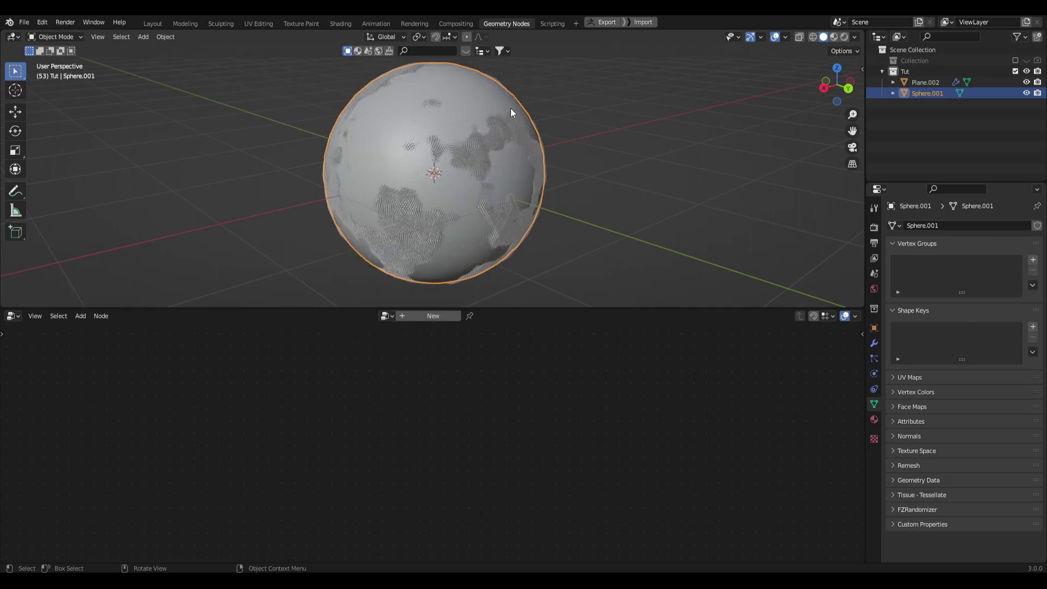
Reselect the instanced globe and preview different Noise Texture W values with the viewport overlays hidden.
click(507, 200)
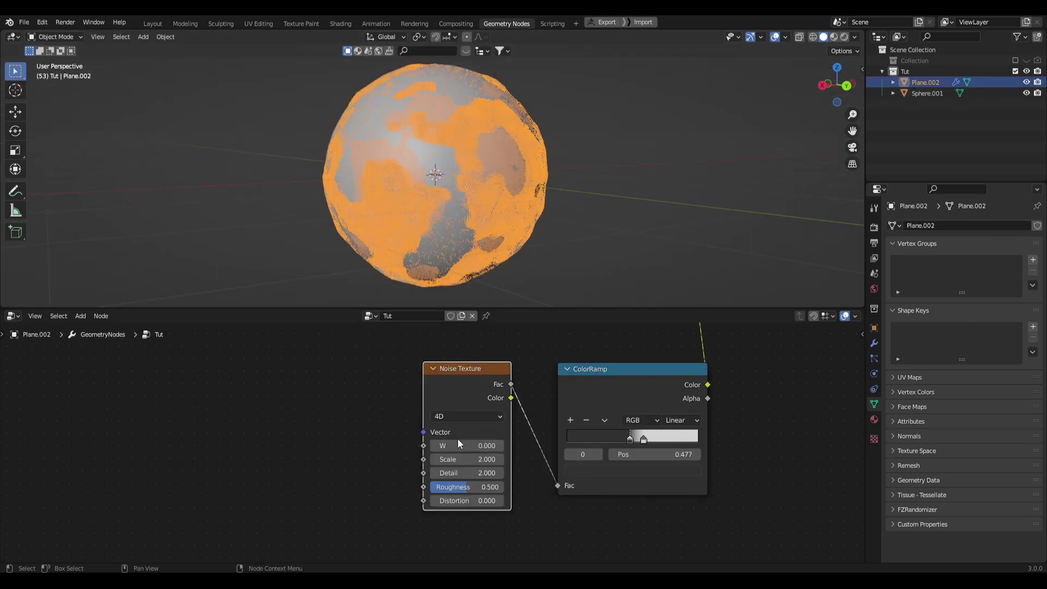
click(596, 240)
drag(462, 445, 525, 446)
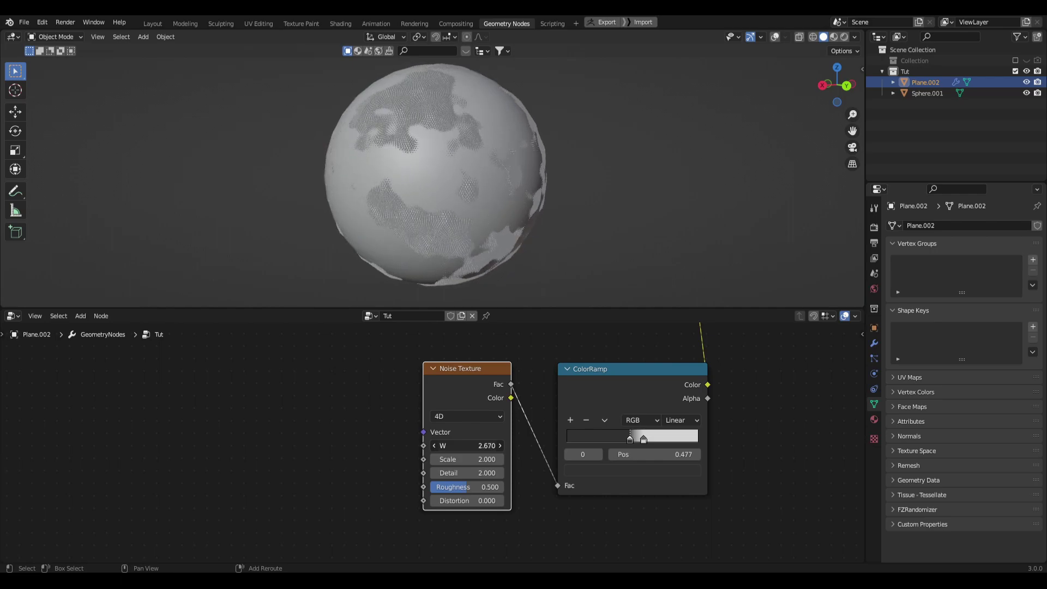
right_click(477, 446)
Bring the whole node tree into view and enlarge the 3D viewport by shrinking the node editor's height.
middle_drag(591, 248, 534, 221)
scroll(554, 381, down, 10)
middle_drag(555, 380, 612, 421)
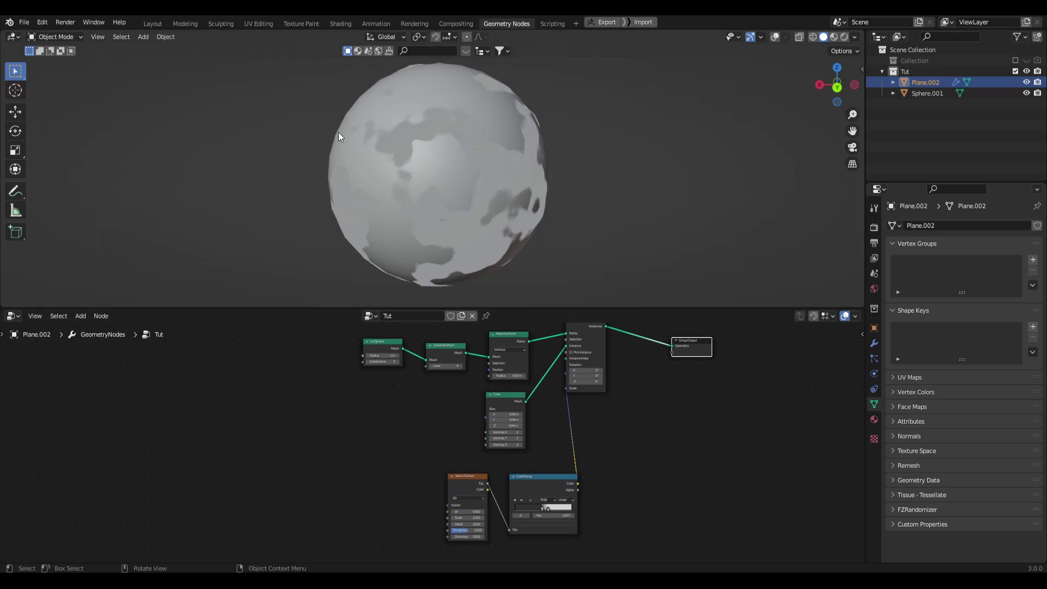
drag(322, 309, 319, 373)
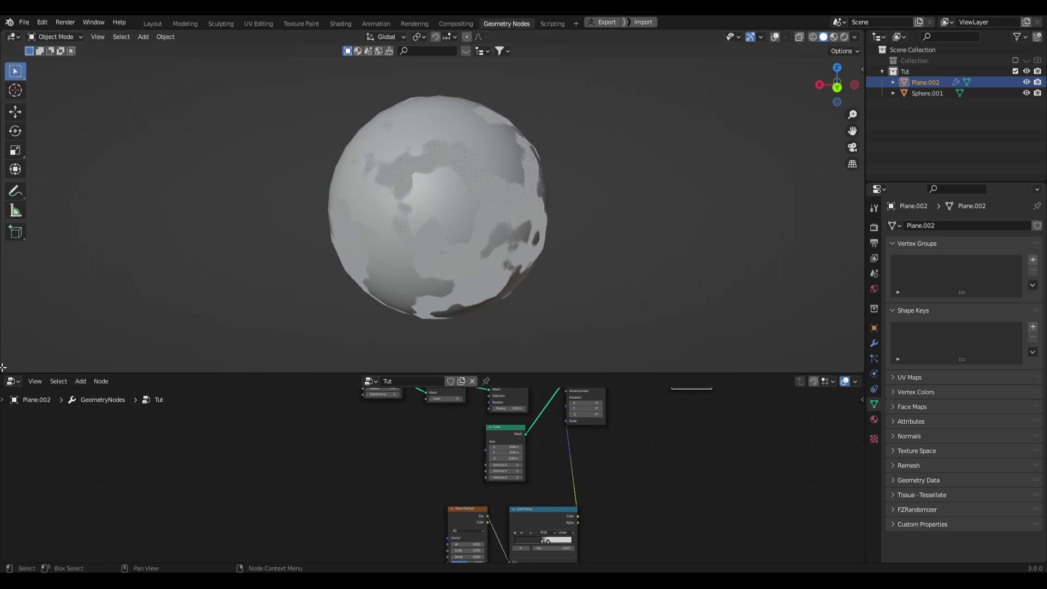
Split off a new area between the 3D viewport and the node editor and make it a Timeline.
drag(3, 367, 15, 304)
click(13, 308)
click(150, 351)
key(space)
Move the Noise Texture node away from the ColorRamp and place a duplicate of it directly below.
middle_drag(312, 475, 359, 442)
scroll(312, 456, up, 2)
scroll(365, 513, down, 1)
drag(458, 416, 403, 422)
middle_drag(507, 486, 542, 483)
drag(439, 413, 412, 409)
mouse_move(496, 476)
middle_down()
mouse_move(512, 476)
mouse_move(507, 469)
mouse_move(489, 493)
mouse_move(497, 480)
middle_up()
key(shift+d)
click(423, 513)
Add a MixRGB node between the two Noise Textures and the ColorRamp.
key(shift+a)
click(473, 350)
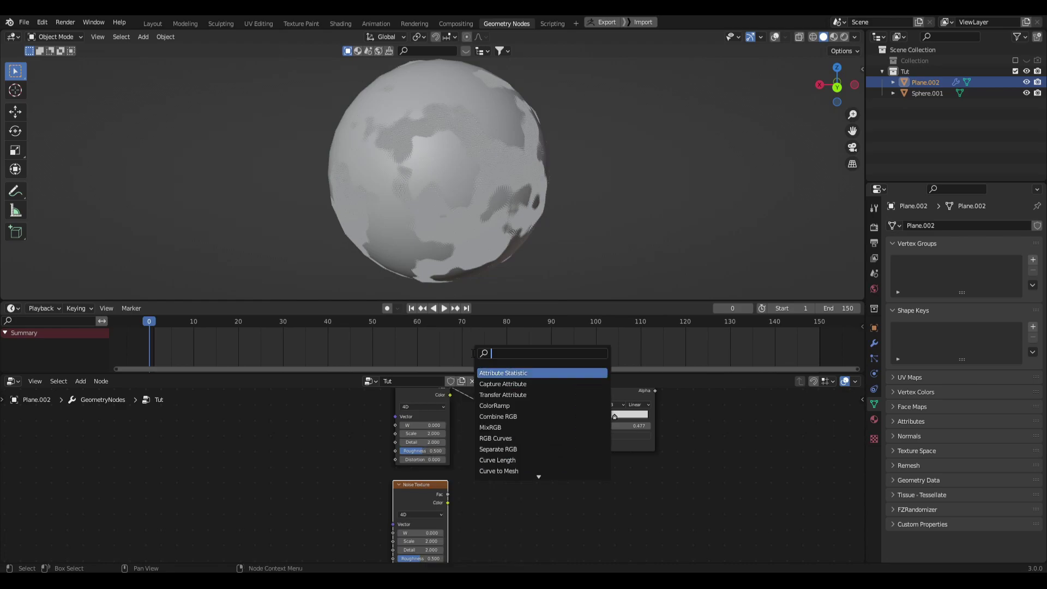
text(mix)
key(Return)
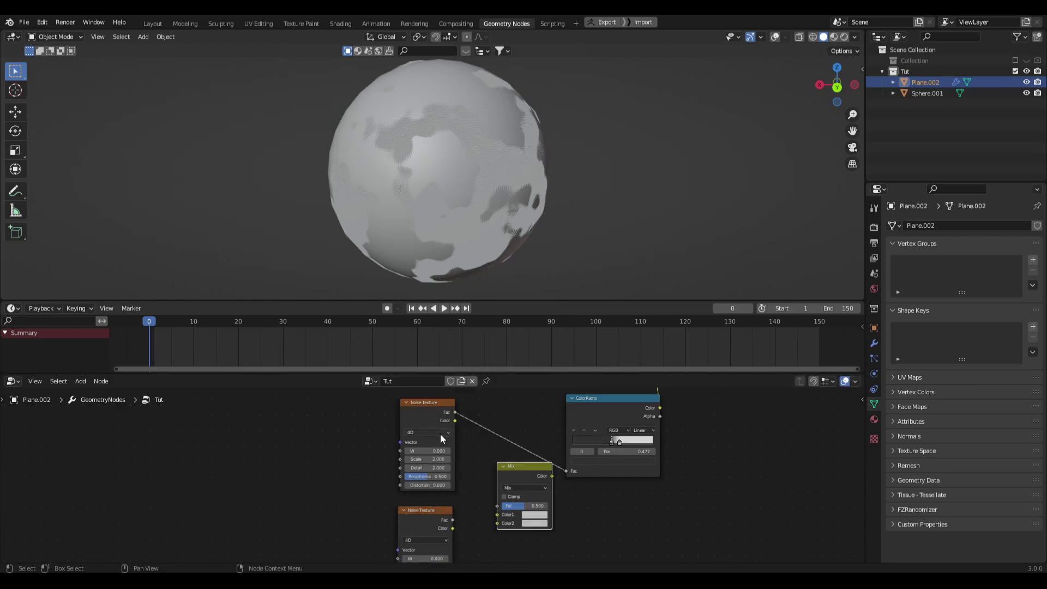
click(486, 448)
Connect the first Noise Texture's Color to the Mix node's Color1 and the second one's Fac to Color2.
drag(459, 411, 486, 514)
middle_drag(459, 561, 455, 497)
drag(441, 479, 469, 483)
middle_drag(453, 490, 431, 494)
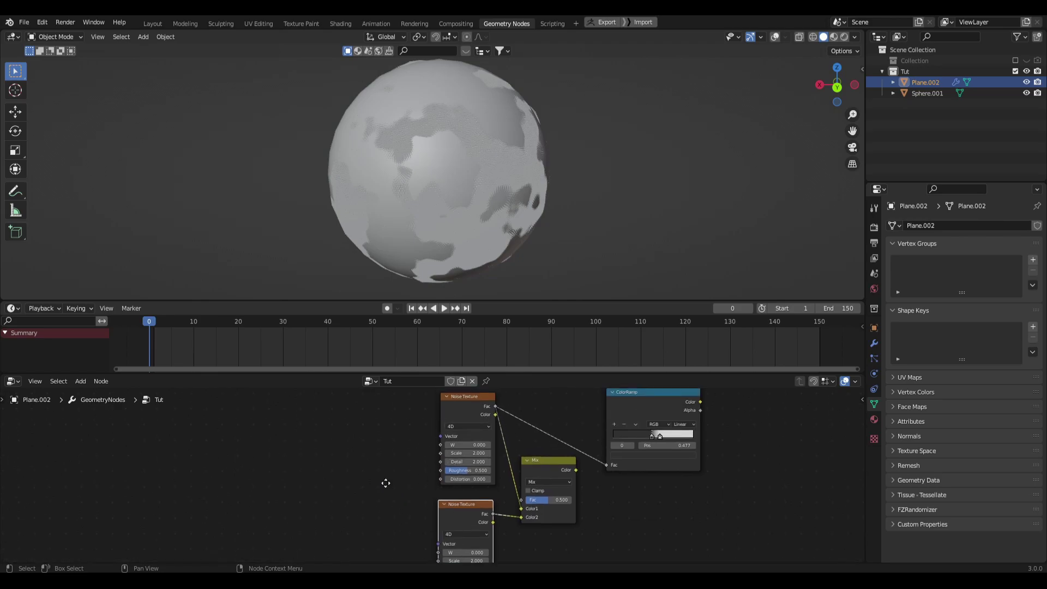
drag(466, 410, 458, 421)
drag(211, 319, 694, 316)
drag(507, 347, 148, 355)
middle_drag(378, 469, 366, 443)
click(441, 490)
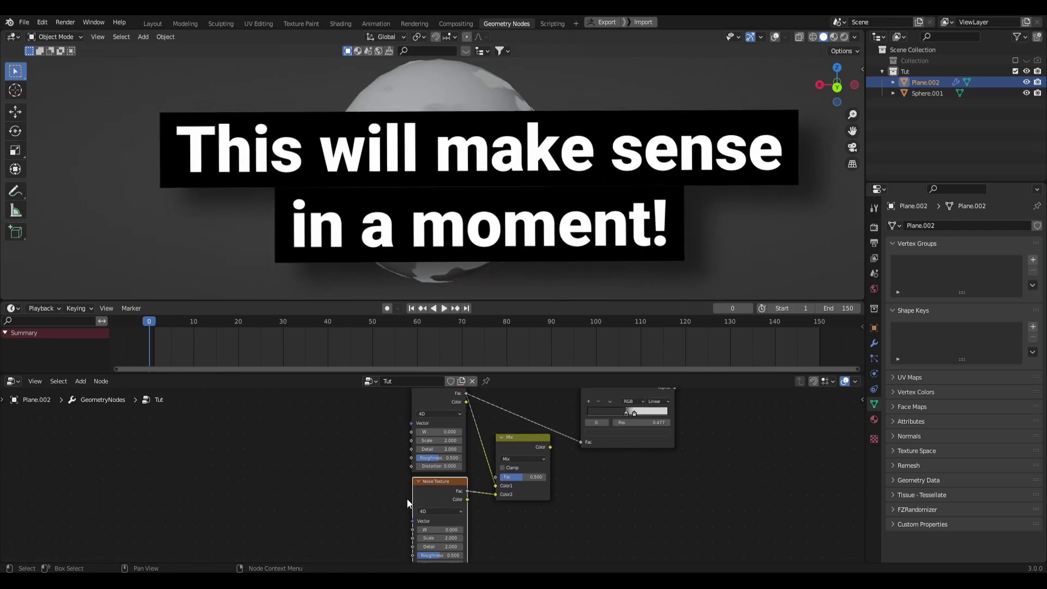
click(352, 477)
middle_drag(338, 463, 303, 479)
Connect the Mix node's Color output to the ColorRamp's Fac input and set the mix factor to 0.
drag(515, 462, 521, 470)
drag(535, 431, 544, 458)
middle_drag(566, 509, 554, 530)
middle_drag(486, 454, 504, 445)
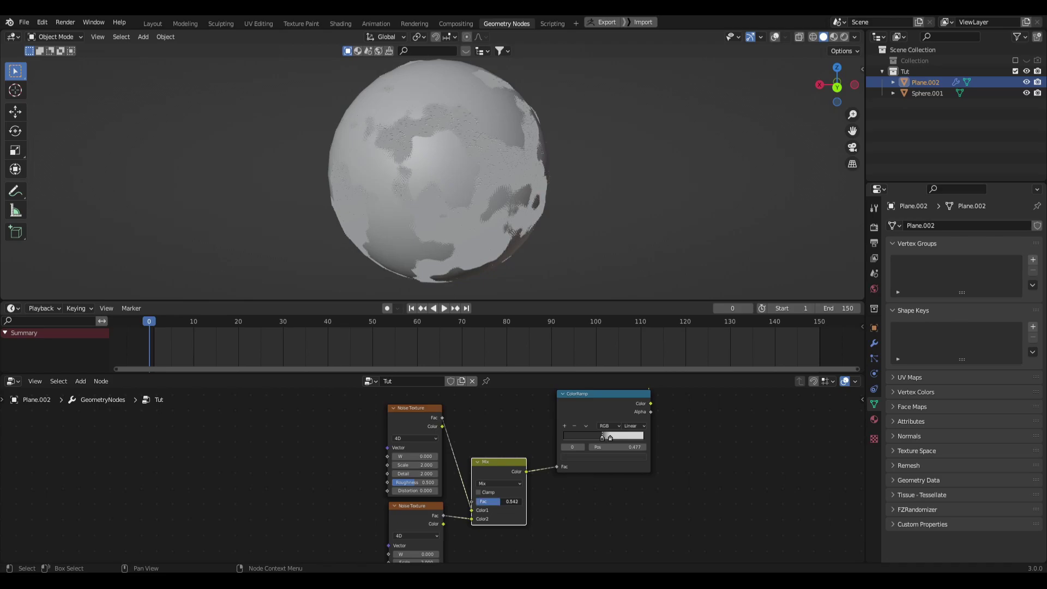
drag(521, 501, 499, 501)
middle_drag(563, 521, 592, 497)
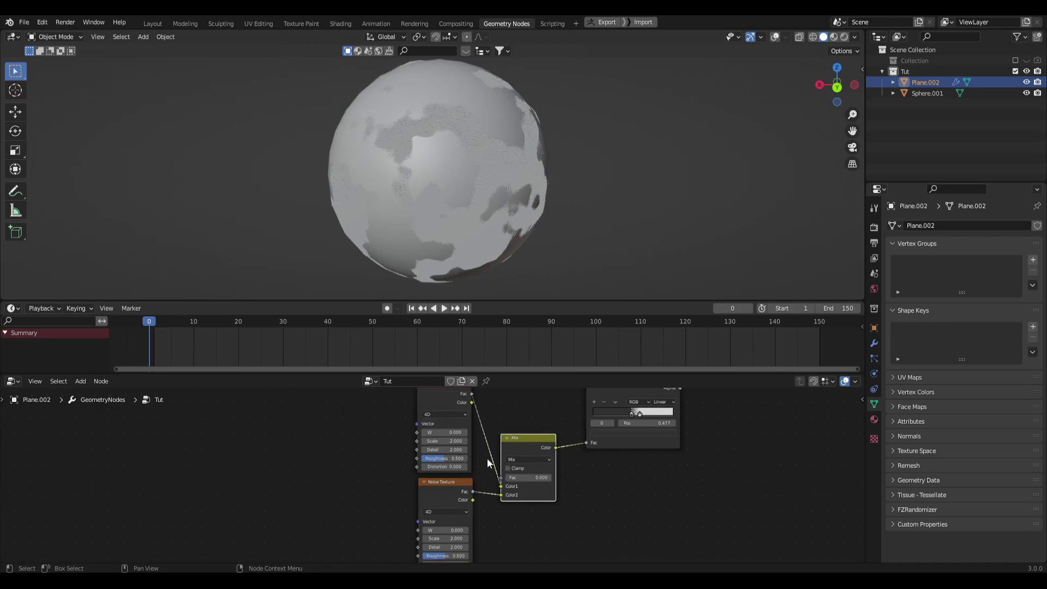
middle_drag(430, 411, 441, 450)
click(440, 449)
middle_drag(500, 494, 466, 466)
drag(502, 488, 502, 489)
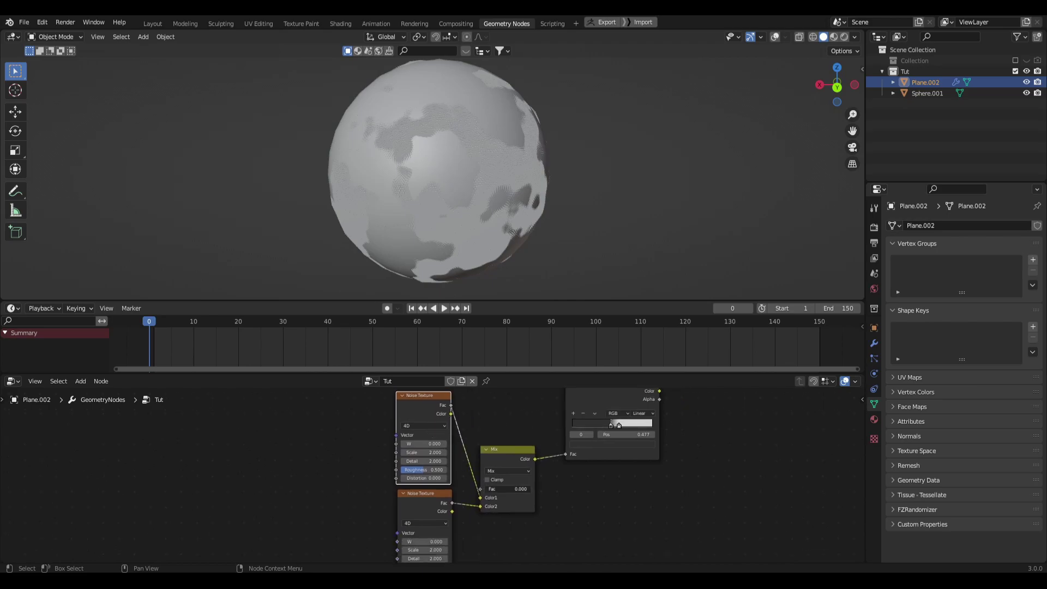
middle_drag(548, 502, 568, 522)
click(393, 480)
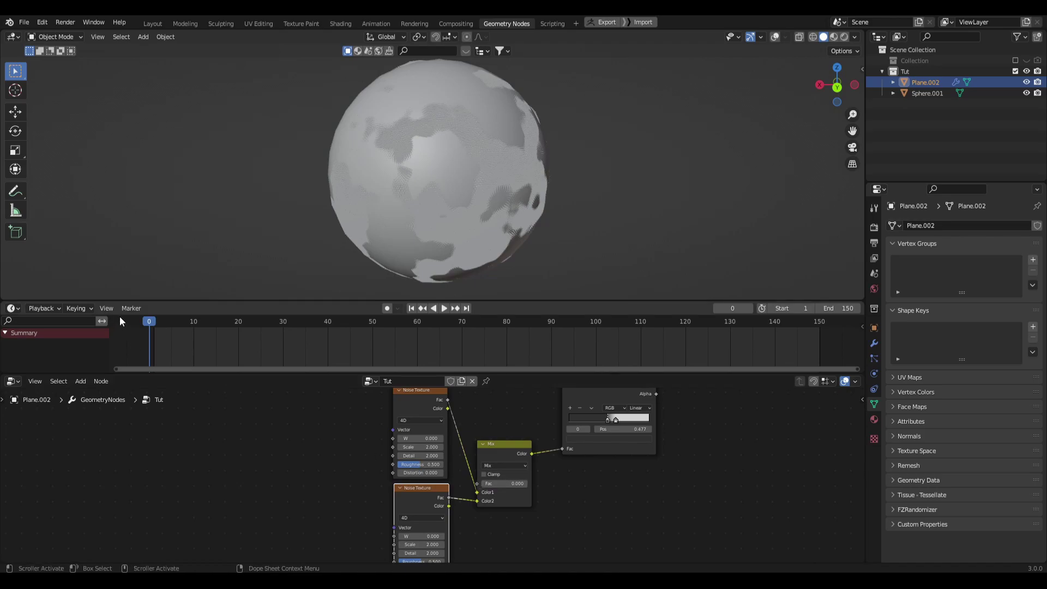
Keyframe the Mix node's Fac at 0 on frame 0 and at 1 on frame 150.
drag(507, 476, 505, 480)
key(i)
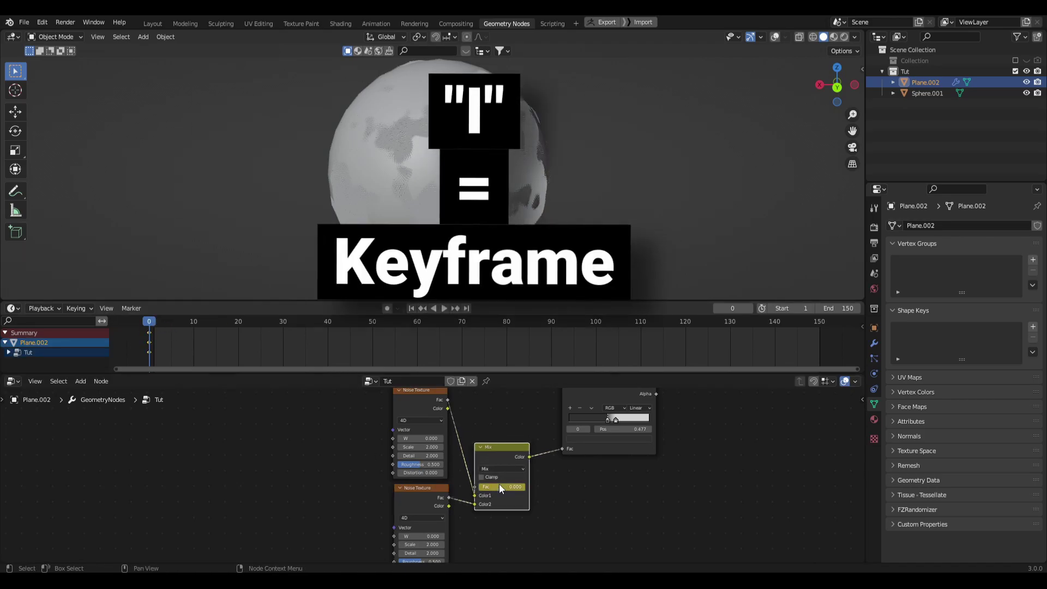
key(shift+Right)
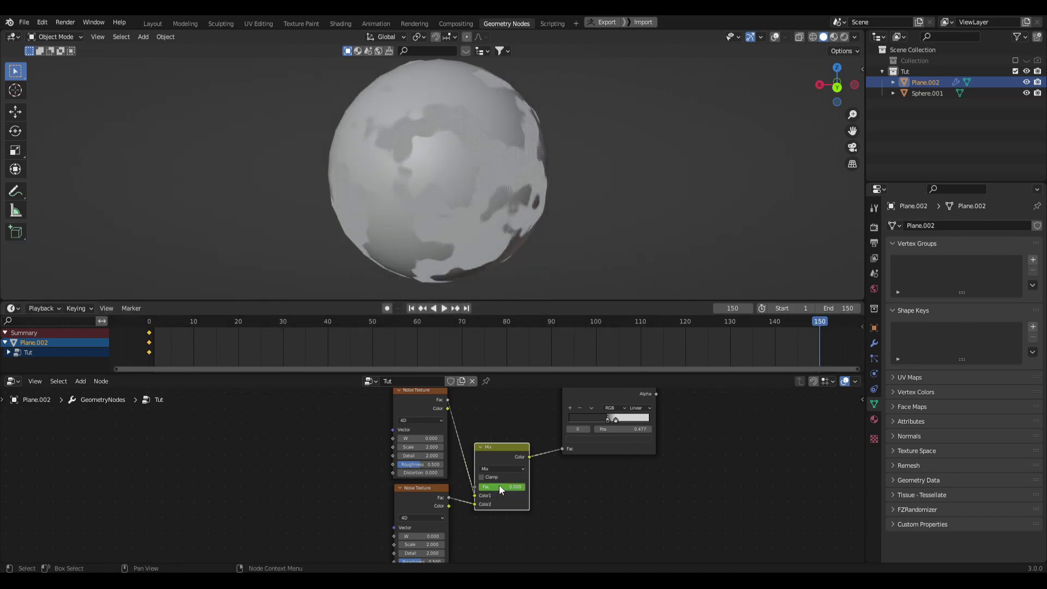
key(i)
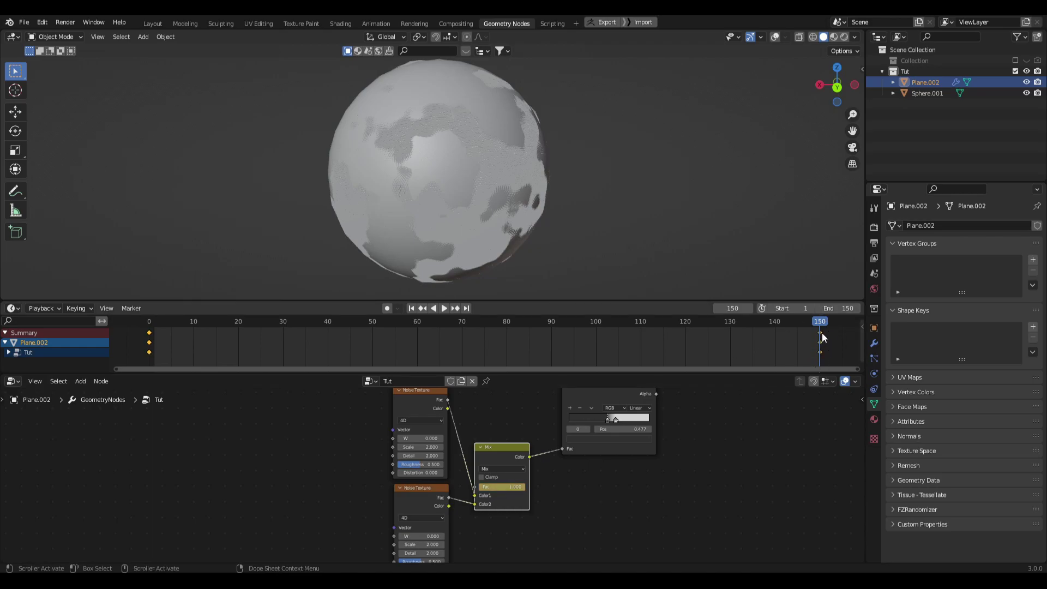
Set the interpolation of the mix factor keyframes to Linear.
key(shift+ctrl+space)
key(space)
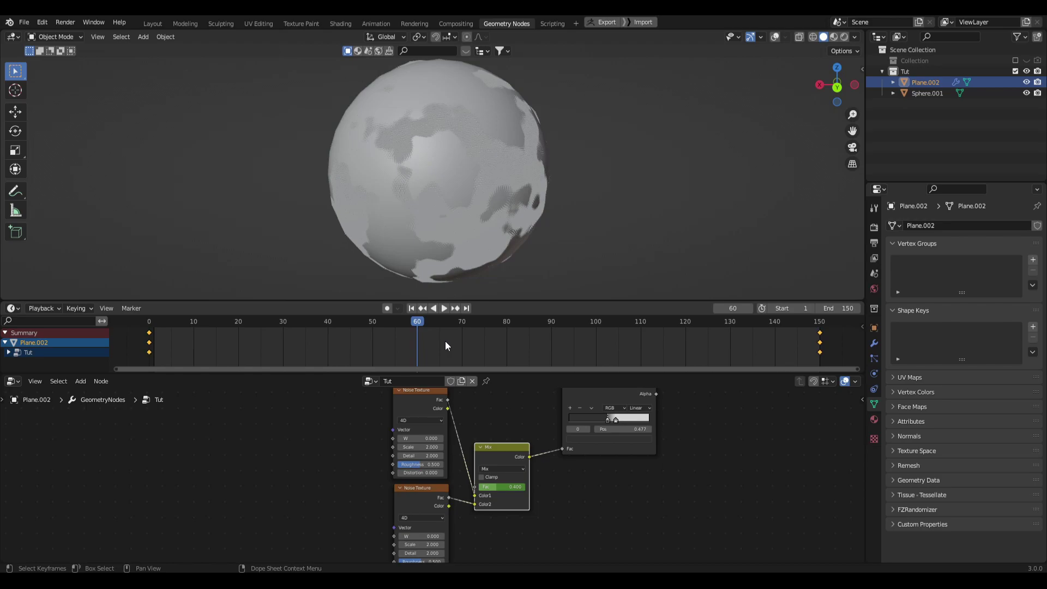
key(t)
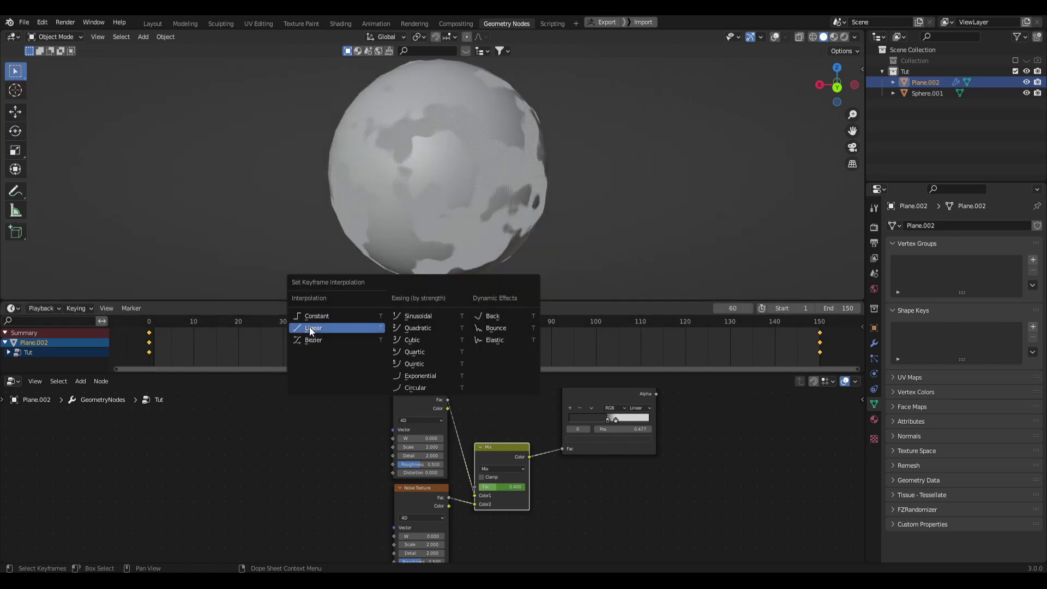
click(310, 328)
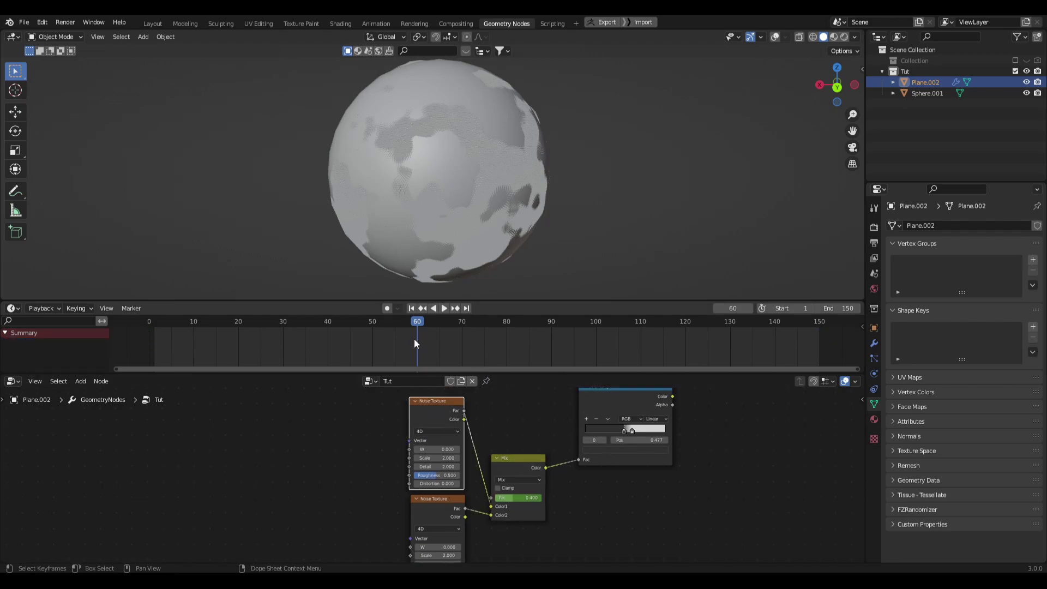
Return to frame 0 and keyframe the first Noise Texture's W there at 0.
key(space)
drag(423, 326, 162, 357)
key(space)
key(shift+Left)
key(Left)
middle_drag(302, 454, 271, 451)
scroll(271, 451, up, 2)
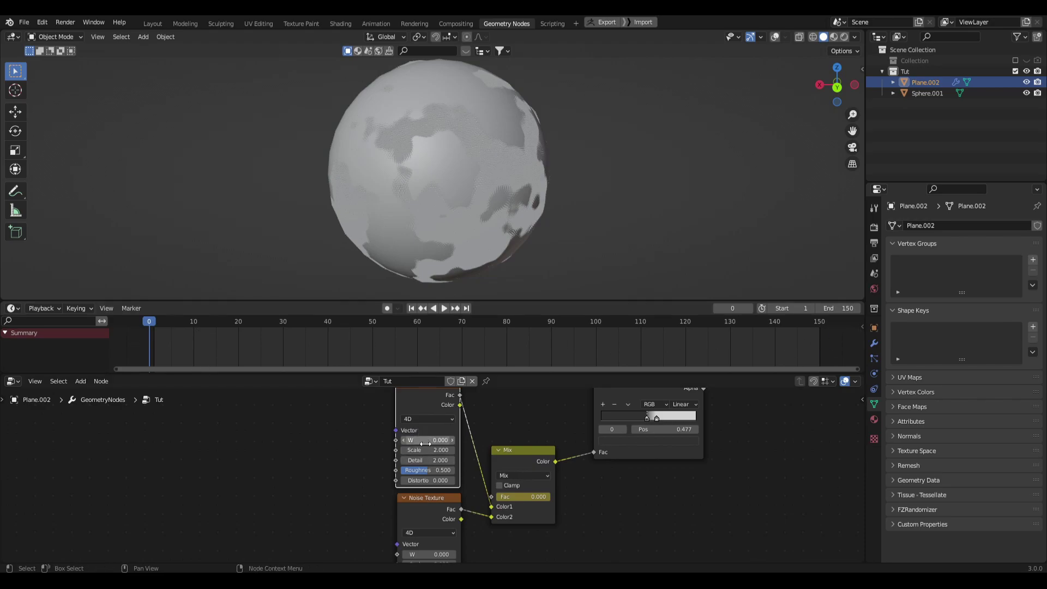
key(i)
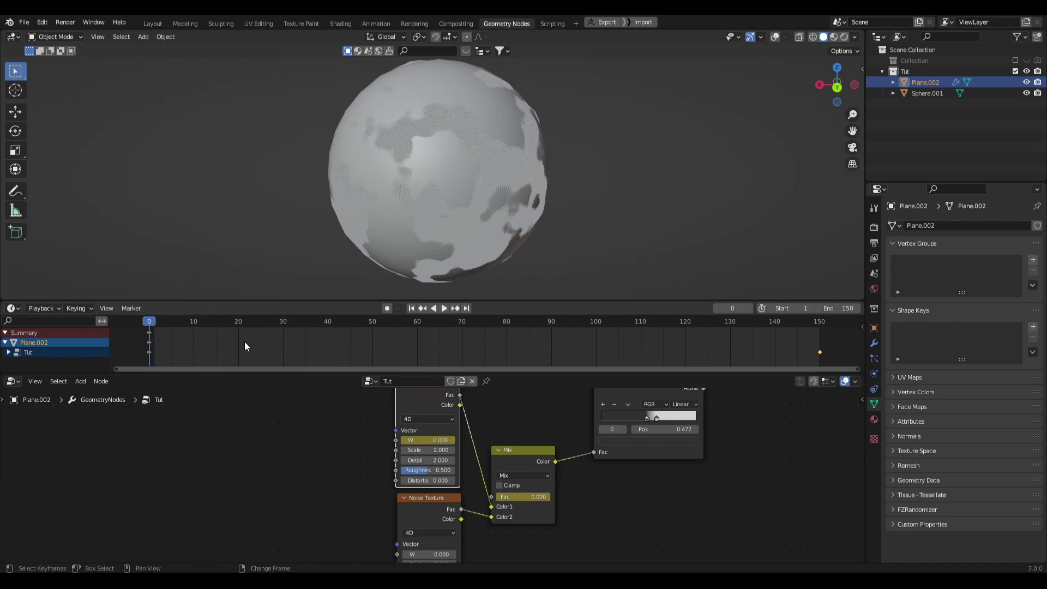
Set the first Noise Texture's W to 1 on frame 150 and keyframe it.
key(shift+Right)
click(426, 438)
text(1)
key(Return)
key(i)
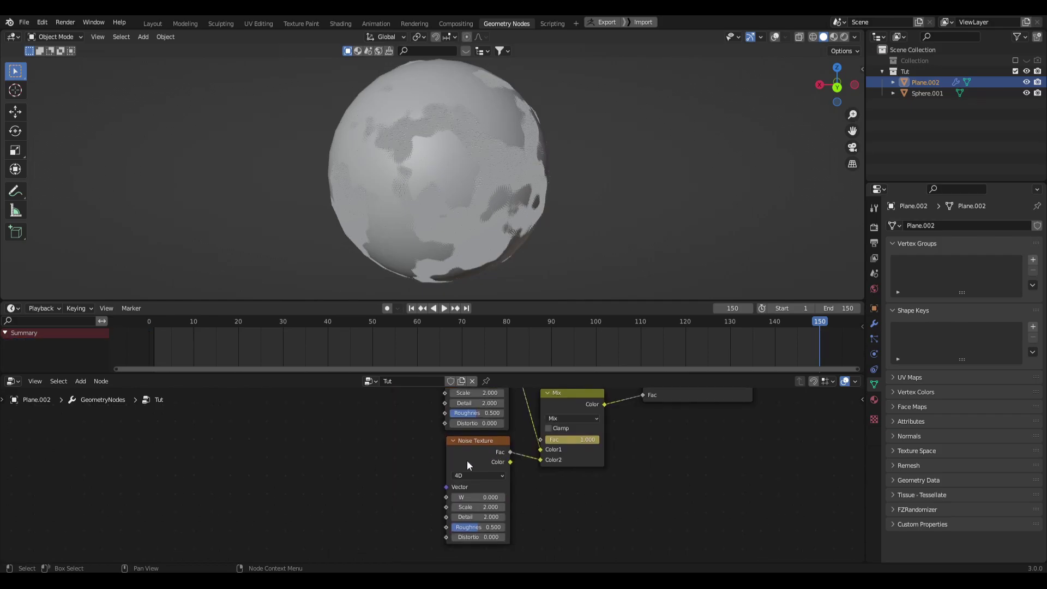
Keyframe the second Noise Texture's W at 0 on frame 150.
click(461, 455)
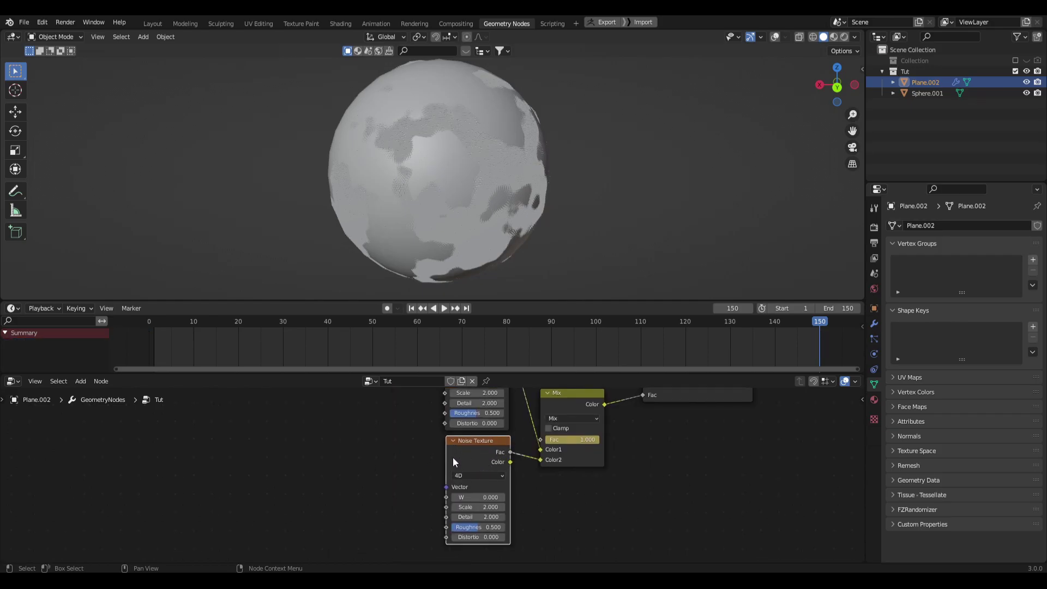
shift+scroll(453, 459, up, 4)
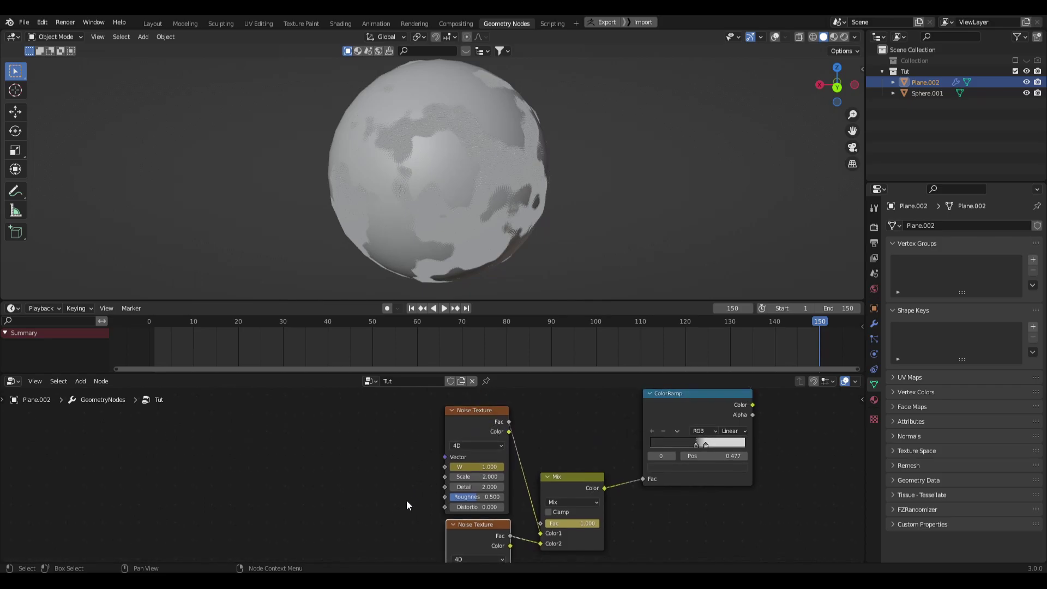
shift+scroll(407, 499, down, 3)
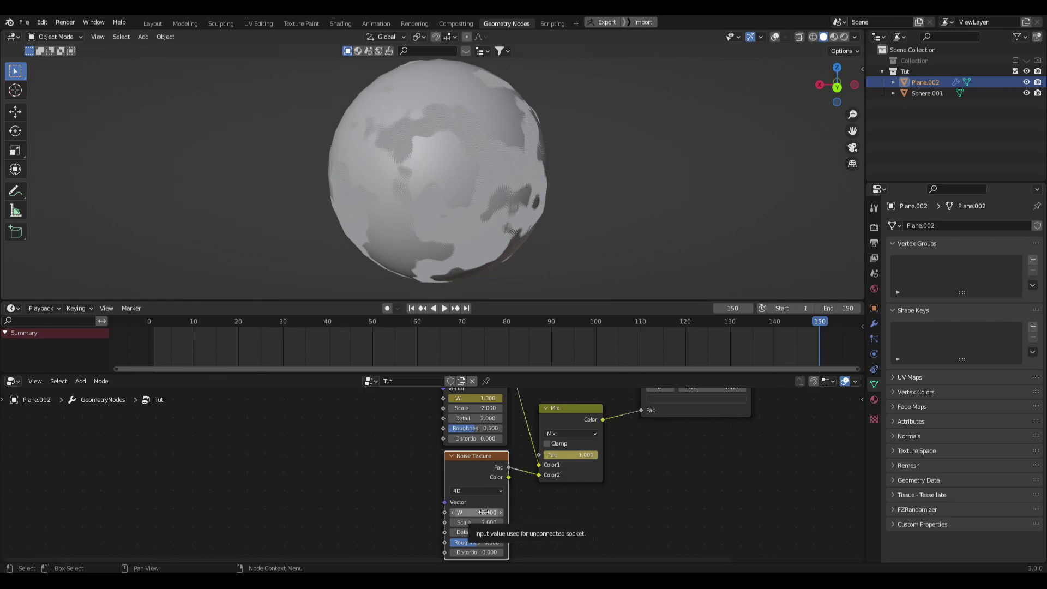
key(i)
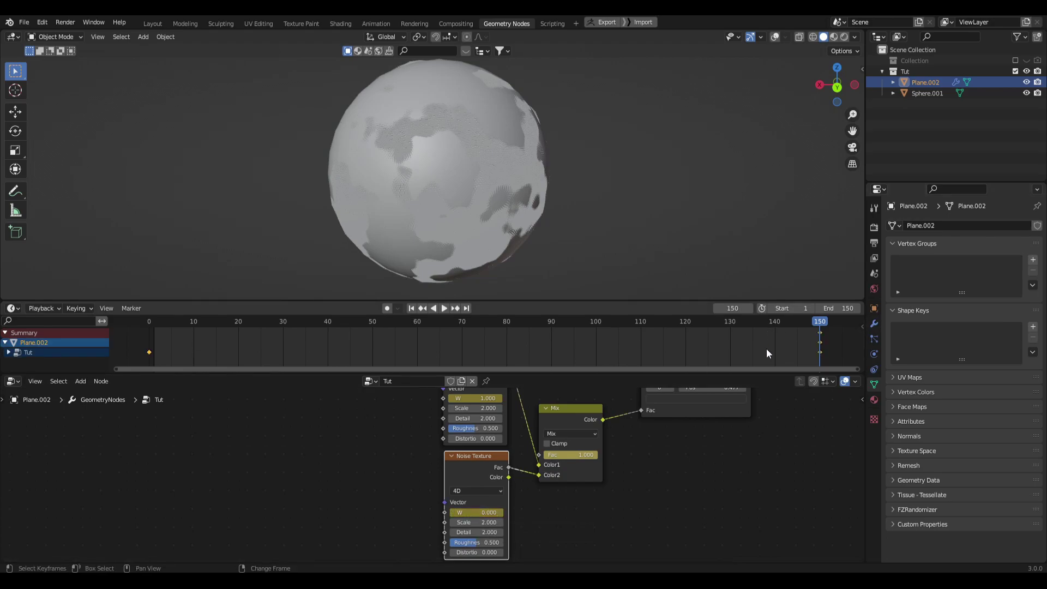
Set the second Noise Texture's W to -1 on frame 1 and keyframe it.
key(shift+Left)
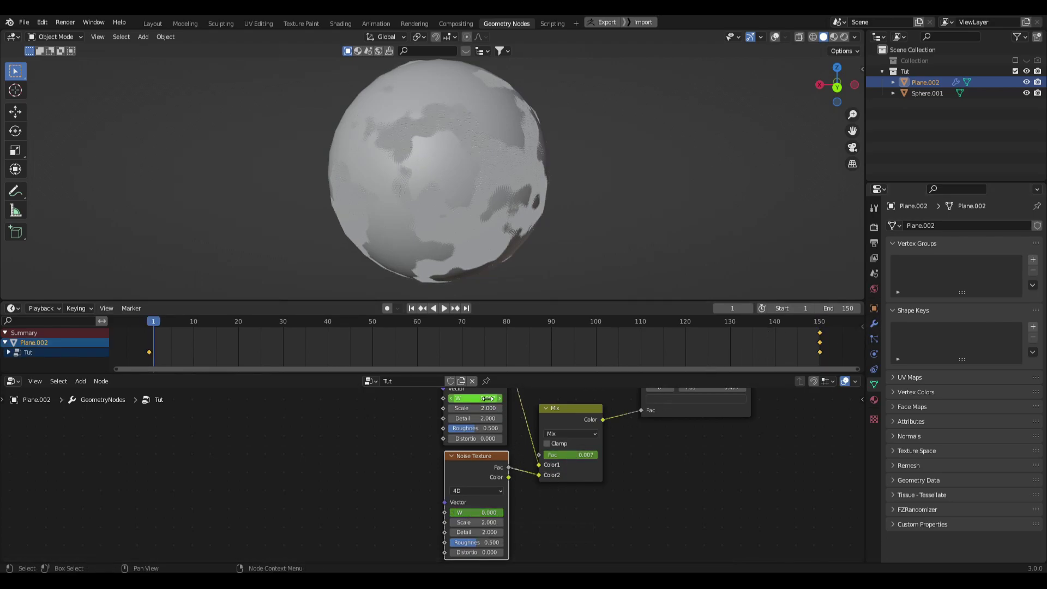
click(486, 512)
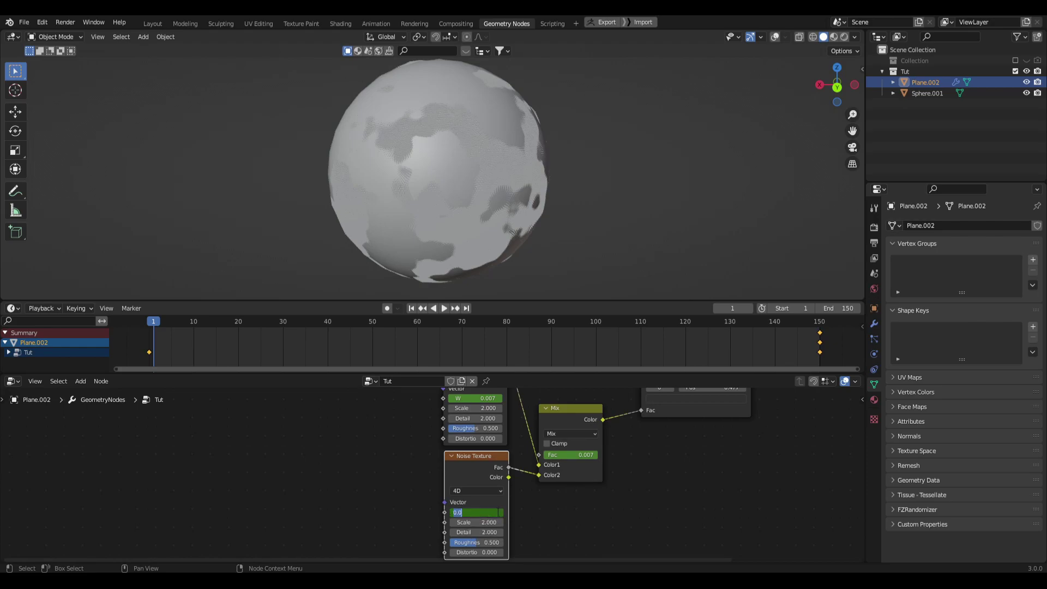
text(1)
key(Return)
key(i)
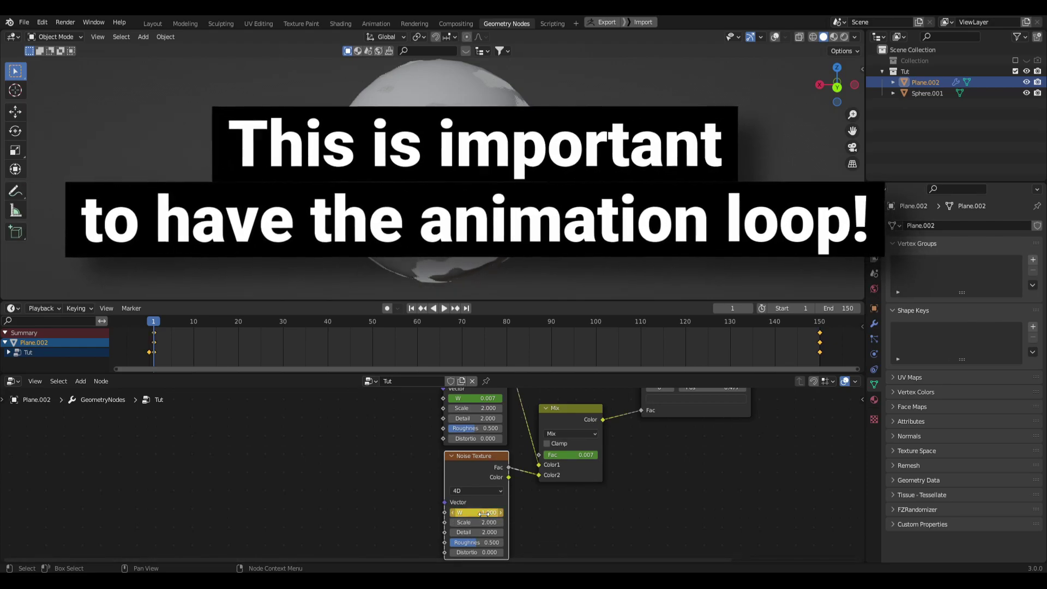
Set the W keyframes of both Noise Textures to Linear interpolation.
click(353, 500)
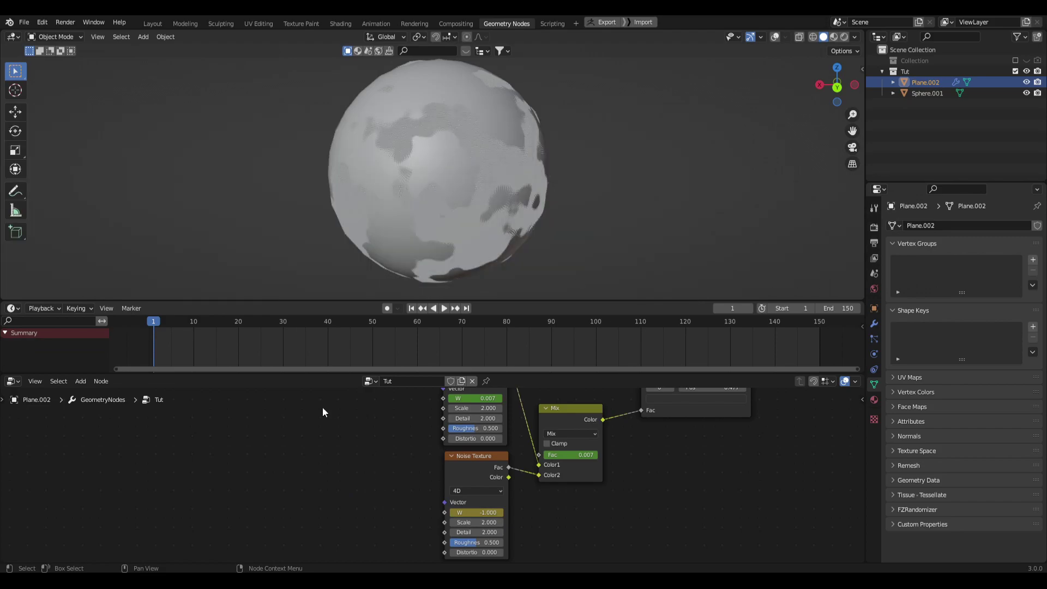
click(457, 472)
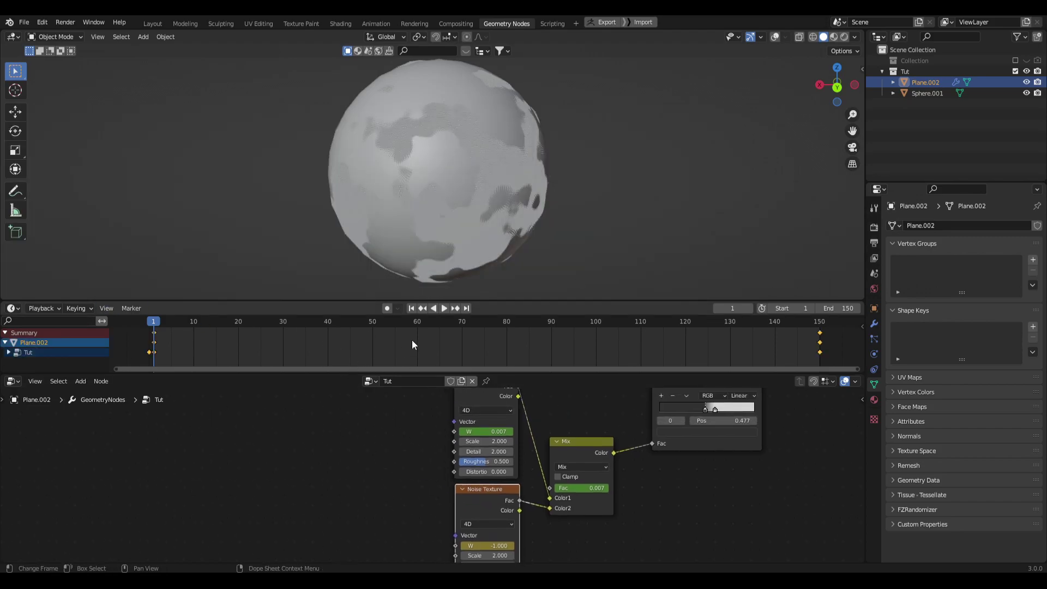
key(t)
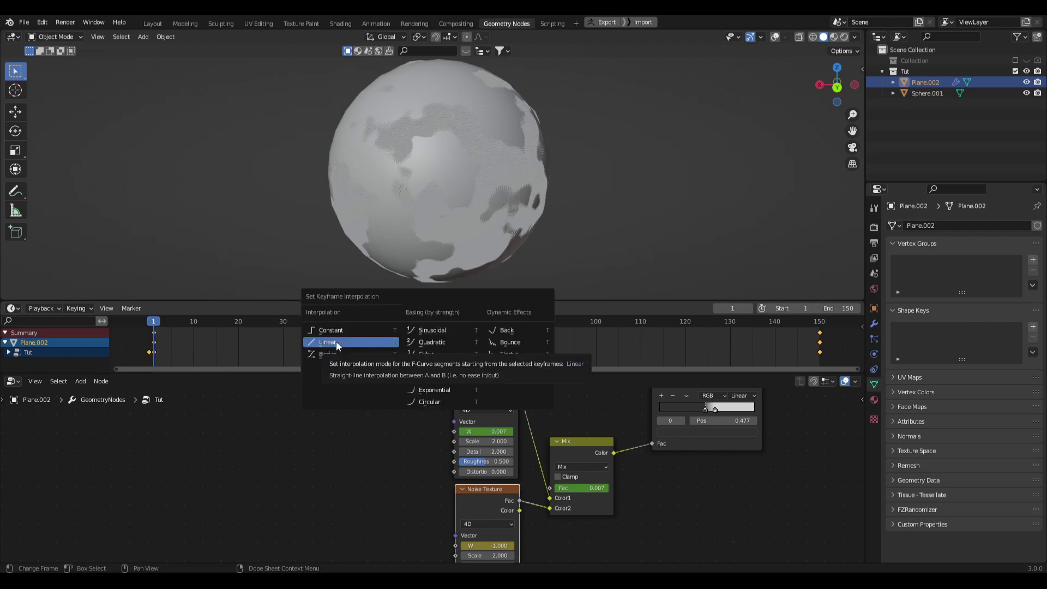
click(339, 341)
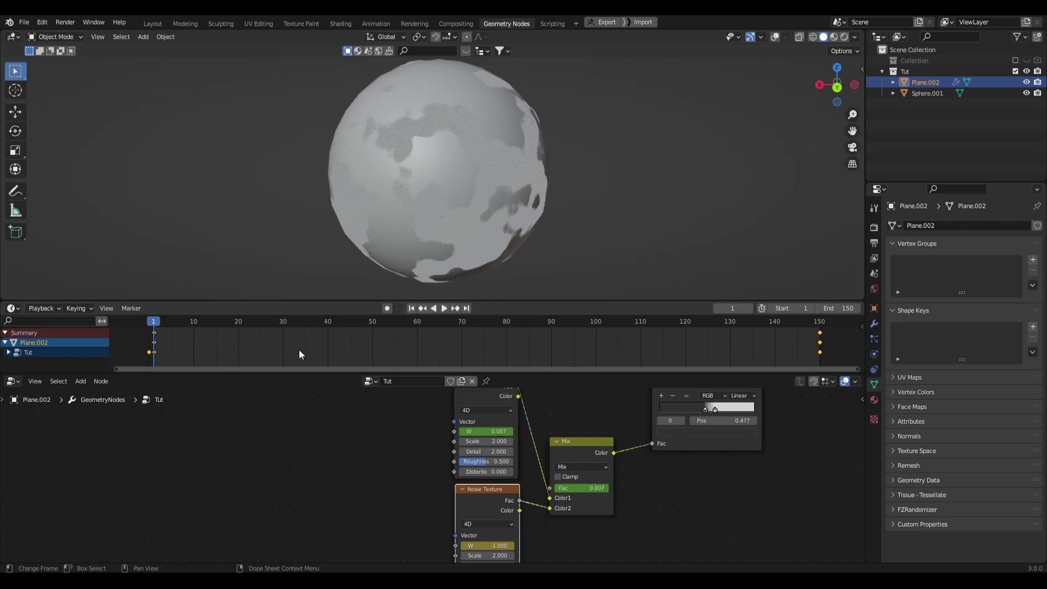
click(459, 421)
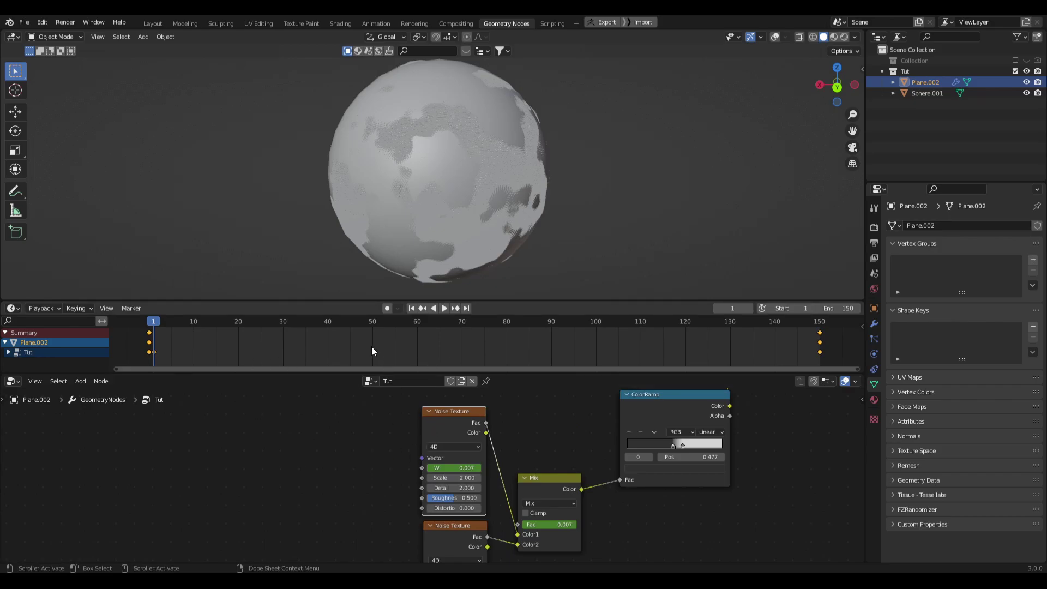
key(t)
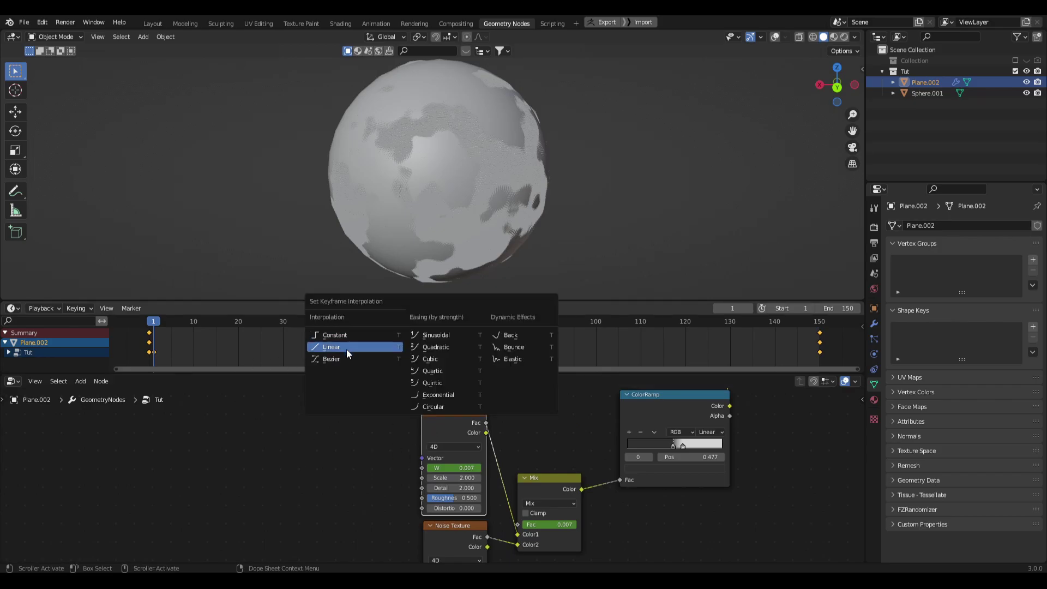
click(346, 349)
Play the animation and examine the moving continents from several sides of the globe.
scroll(279, 443, down, 3)
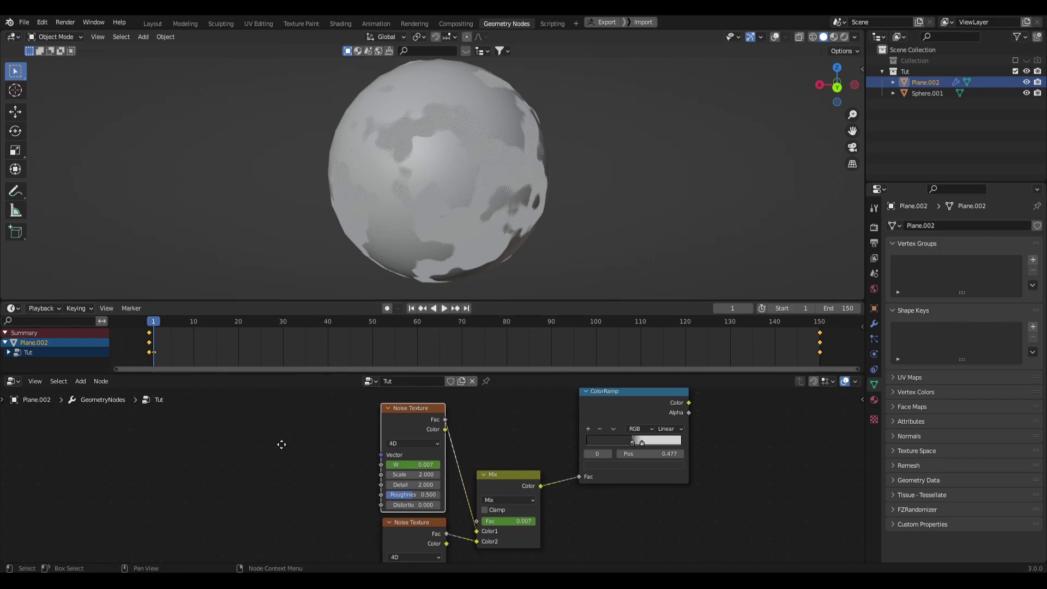
scroll(535, 212, up, 2)
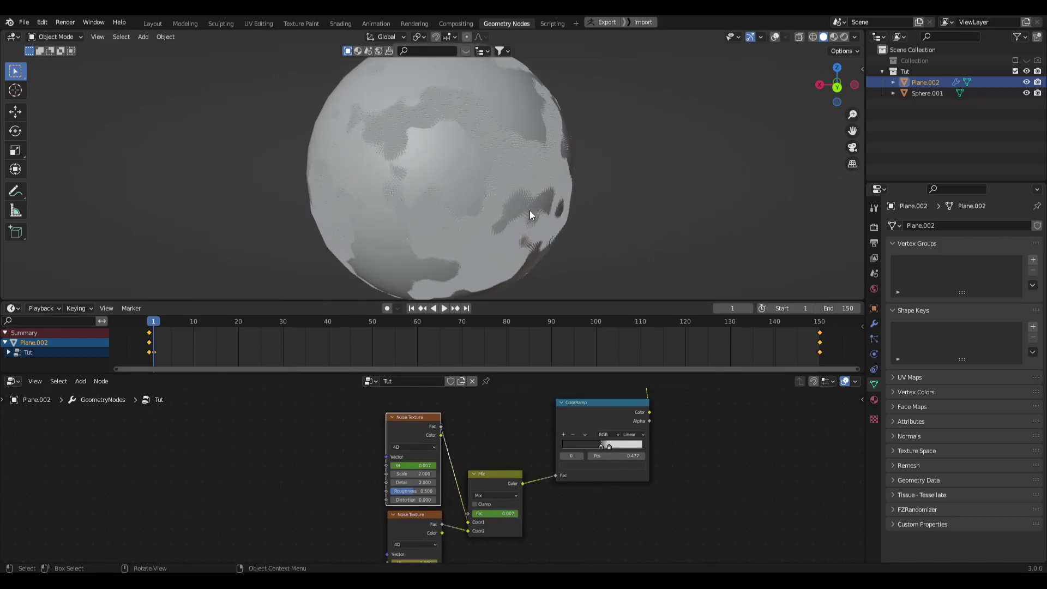
key(space)
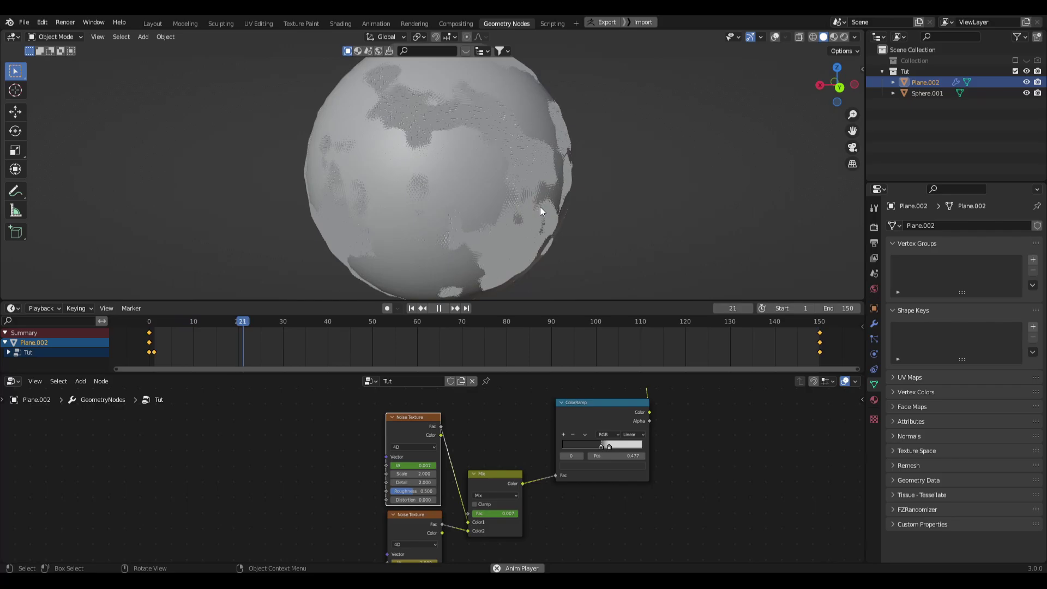
scroll(540, 207, down, 1)
middle_drag(539, 206, 536, 198)
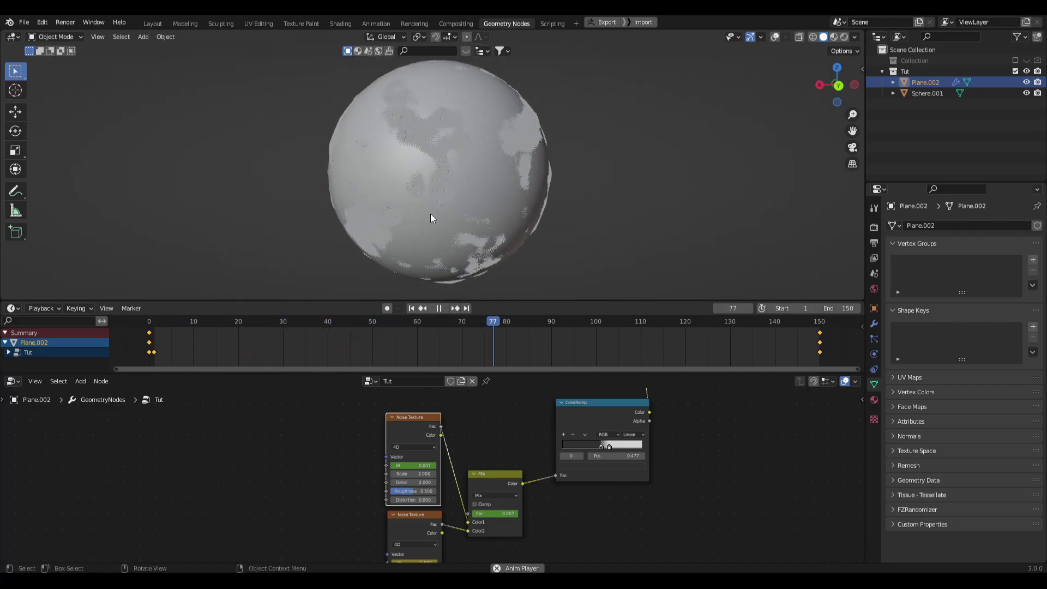
middle_drag(515, 188, 585, 204)
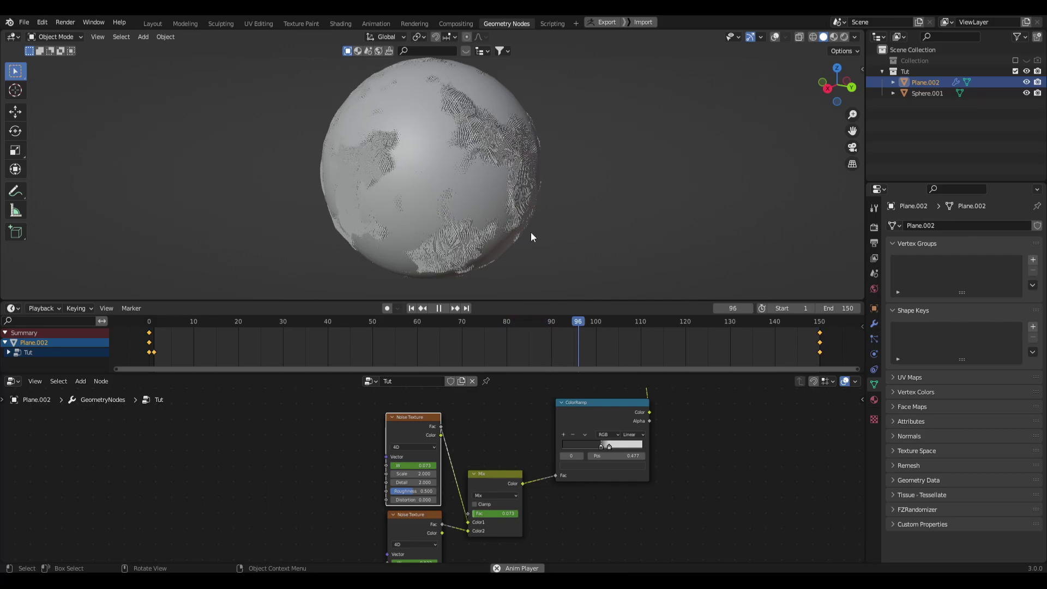
Stop the animation, add a mesh plane and move it down along Z to sit beneath the globe.
middle_drag(560, 205, 382, 233)
key(space)
scroll(426, 207, down, 2)
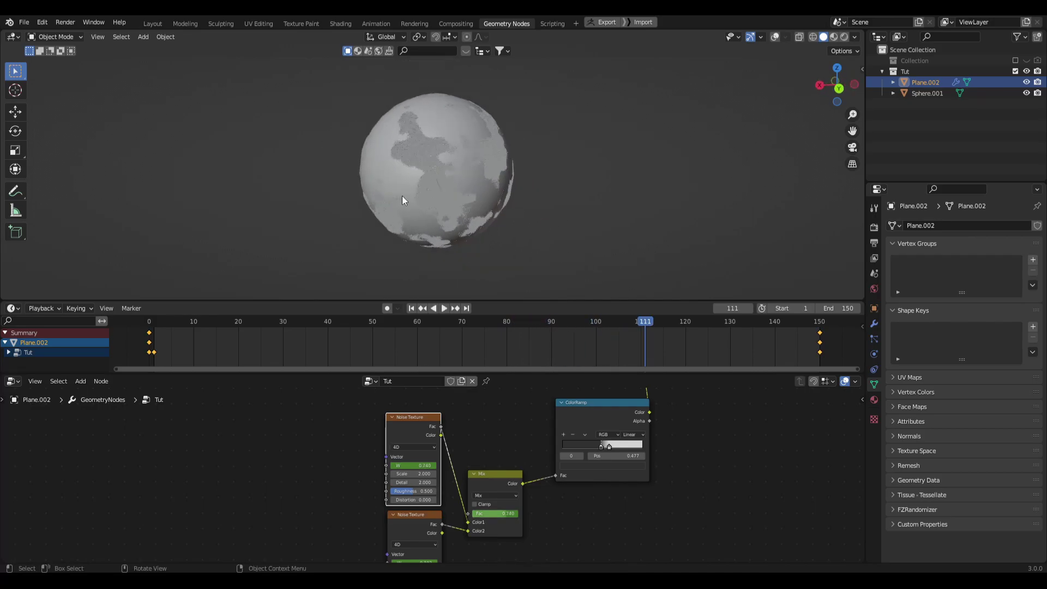
middle_drag(425, 207, 441, 210)
key(shift+a)
mouse_move(515, 243)
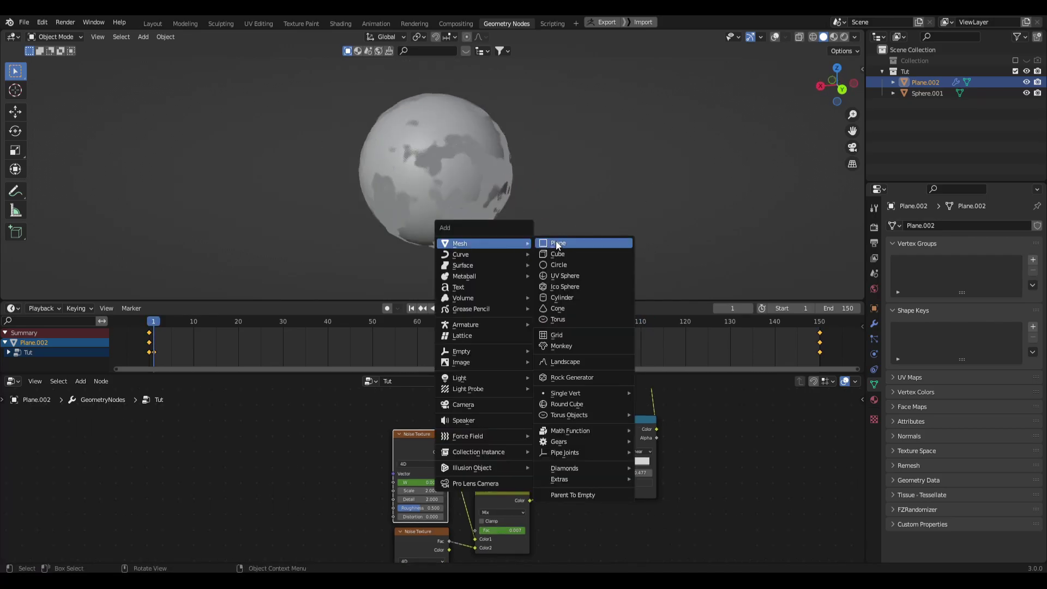
click(557, 246)
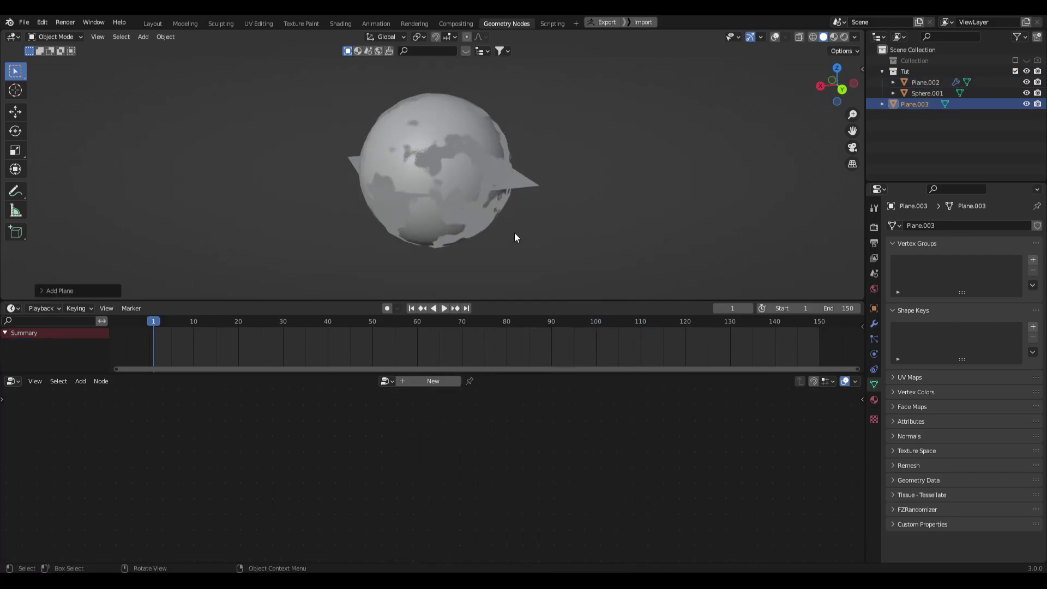
key(g)
key(z)
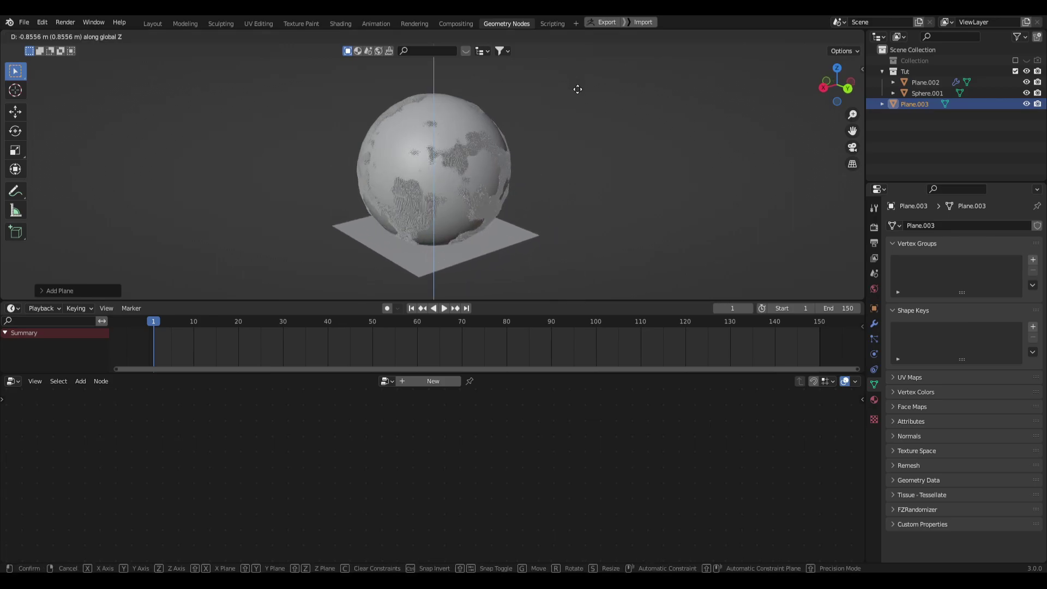
click(570, 101)
Scale the plane by 8 to make a wide floor under the globe.
middle_drag(551, 129, 543, 214)
text(s8)
key(Return)
scroll(550, 180, down, 3)
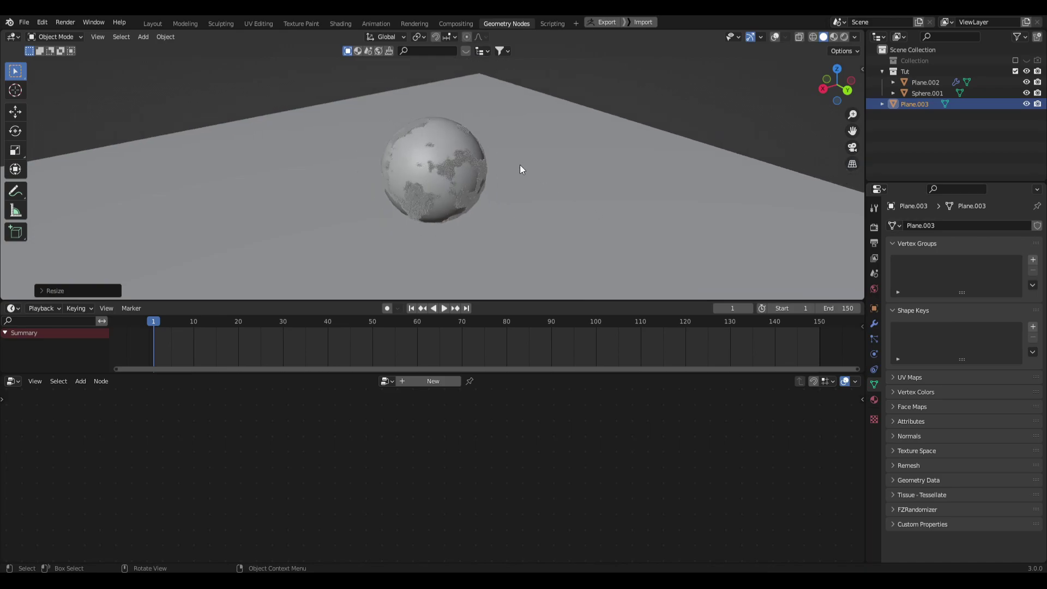
Extrude the floor plane's back edge upward along Z to form a tall backdrop wall behind the globe.
key(Tab)
click(335, 126)
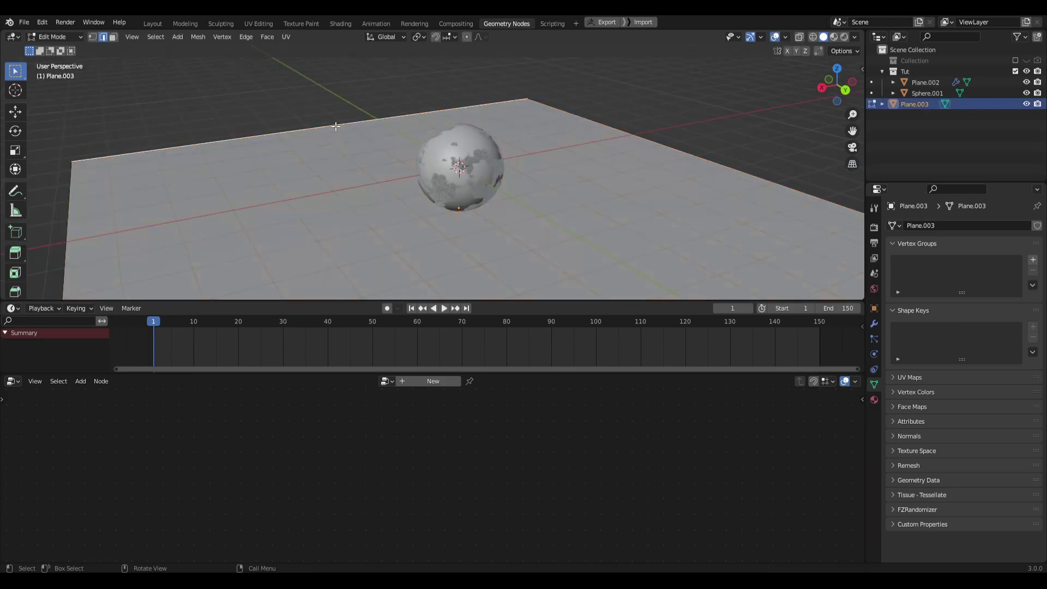
key(e)
key(z)
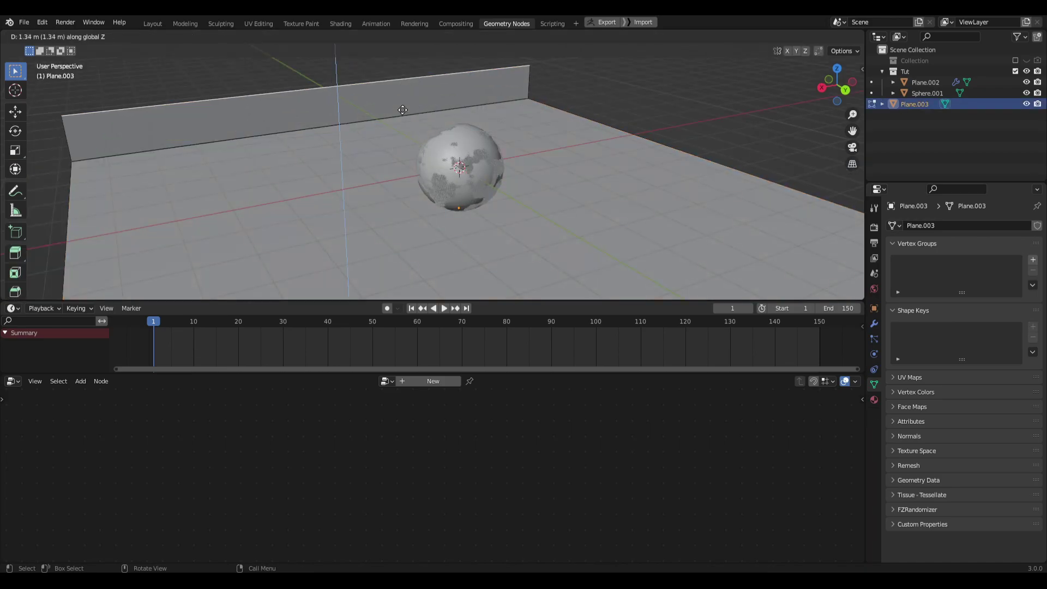
click(386, 146)
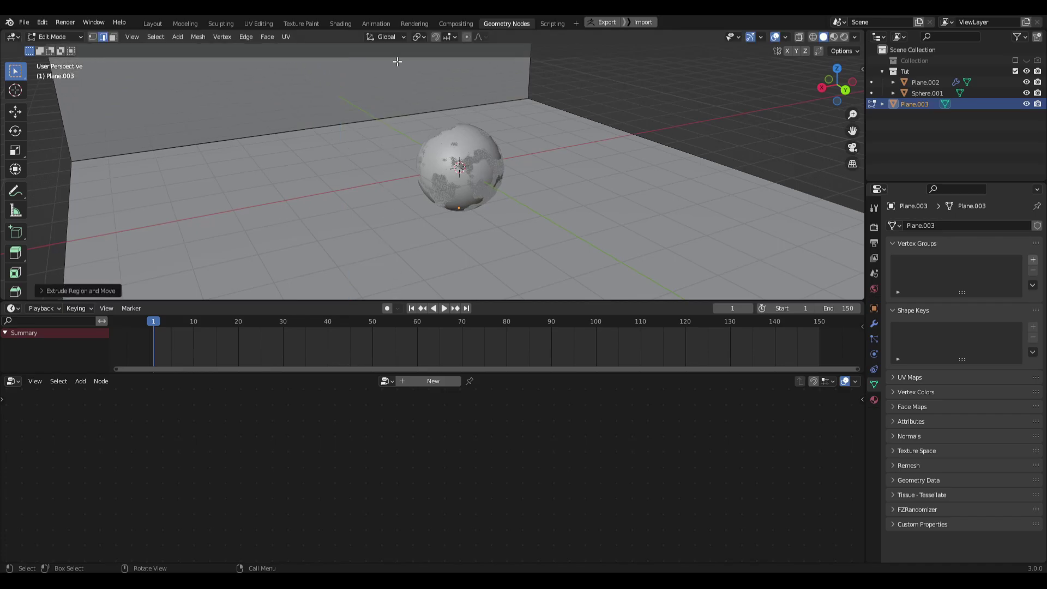
Bevel the edge where the floor meets the wall with several segments to form a curved transition.
scroll(385, 105, down, 1)
middle_drag(384, 105, 388, 150)
click(387, 150)
key(ctrl+b)
scroll(482, 221, down, 8)
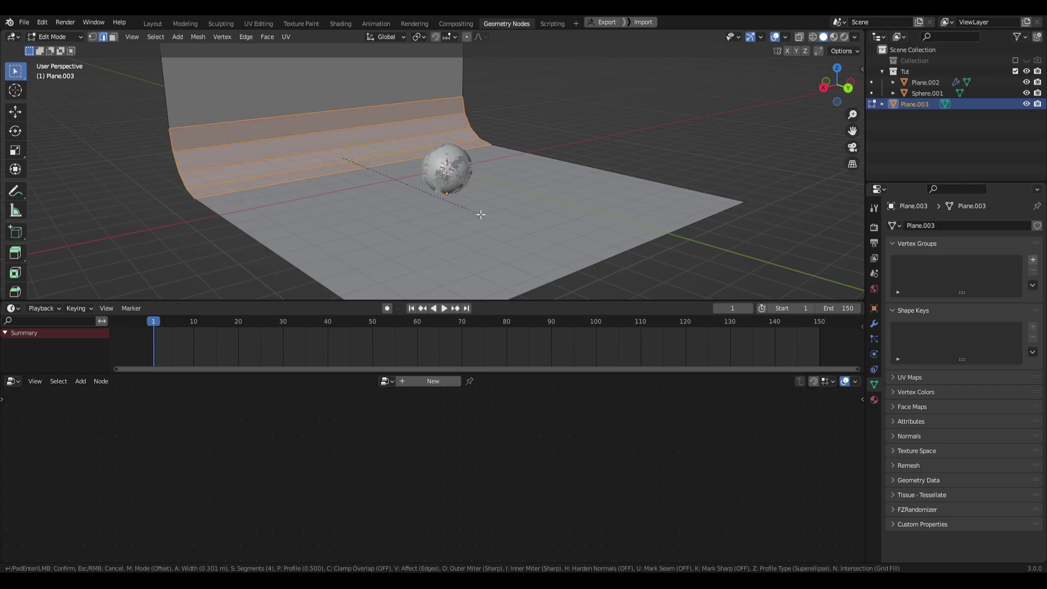
scroll(480, 214, up, 3)
scroll(480, 214, up, 2)
click(480, 215)
Return to Object Mode and shade the backdrop smooth.
middle_drag(454, 211, 424, 211)
key(Tab)
right_click(325, 168)
click(325, 168)
middle_drag(417, 148, 509, 182)
scroll(506, 180, up, 3)
scroll(459, 192, down, 1)
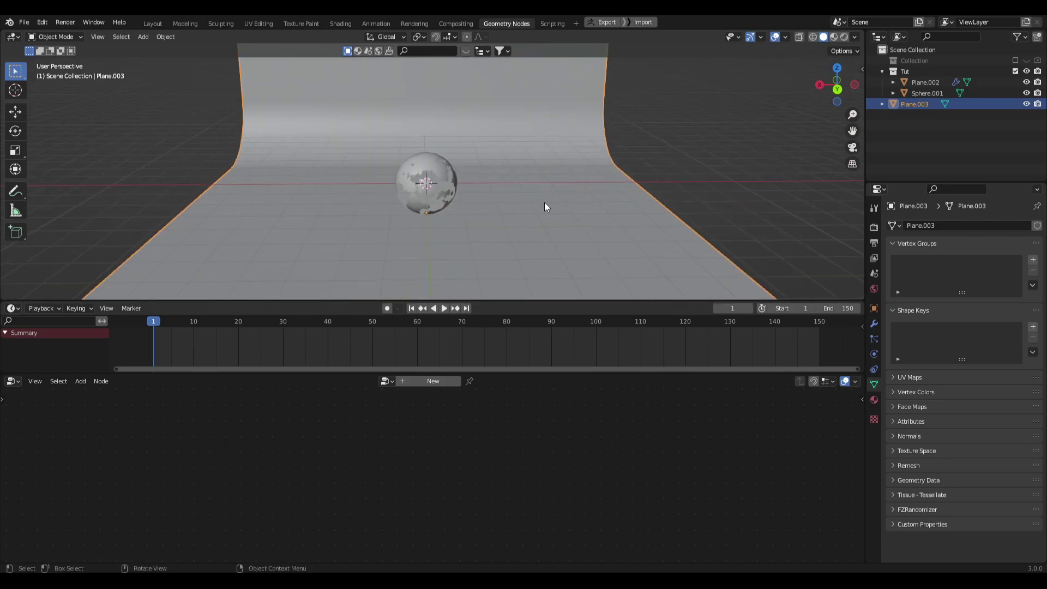
Switch the viewport to rendered shading, add an area light and place it directly above the globe.
click(844, 37)
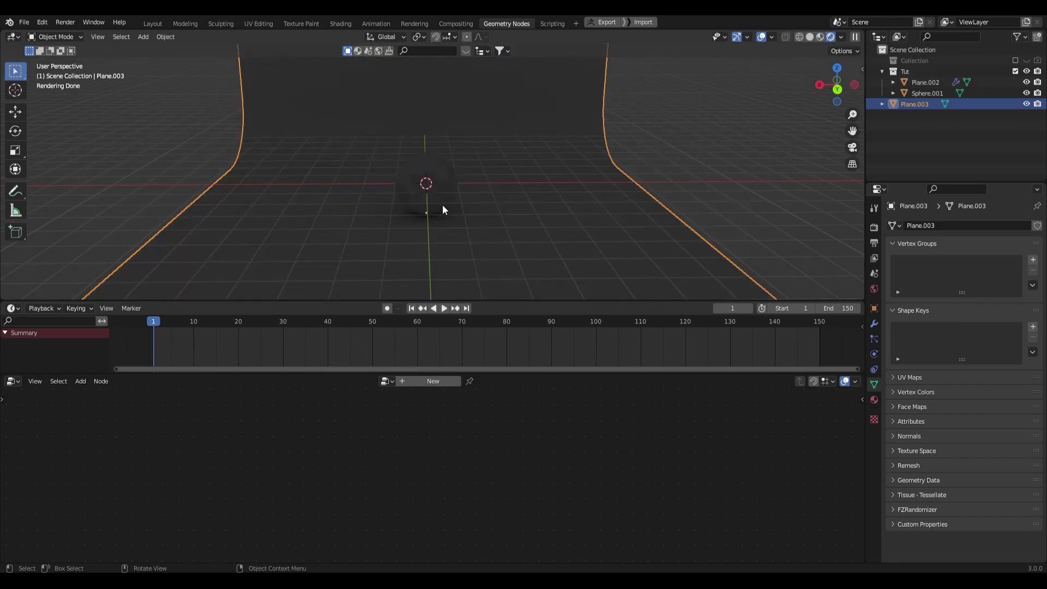
key(shift+a)
mouse_move(405, 345)
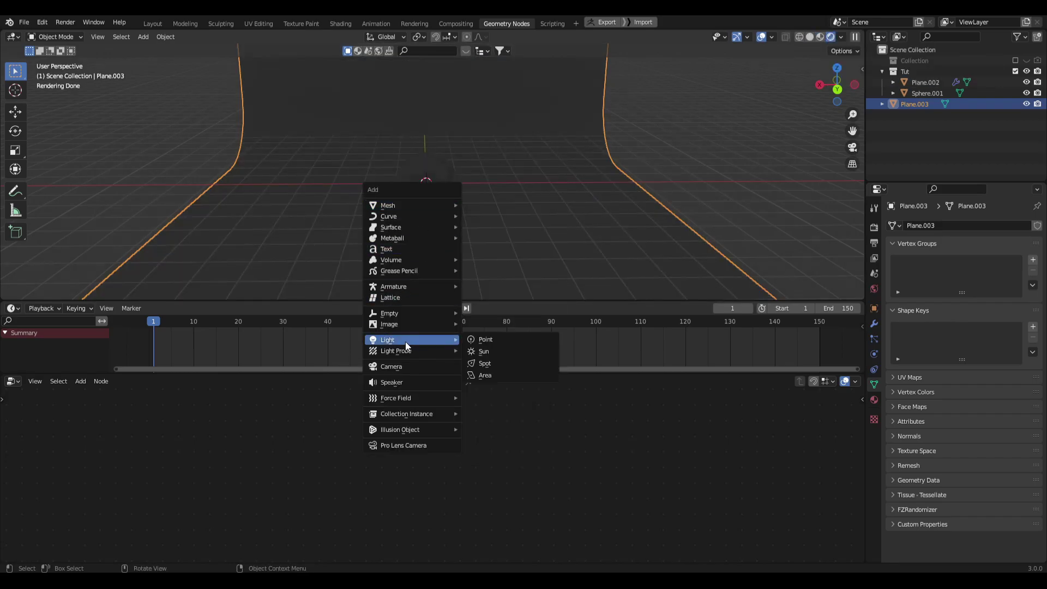
click(499, 373)
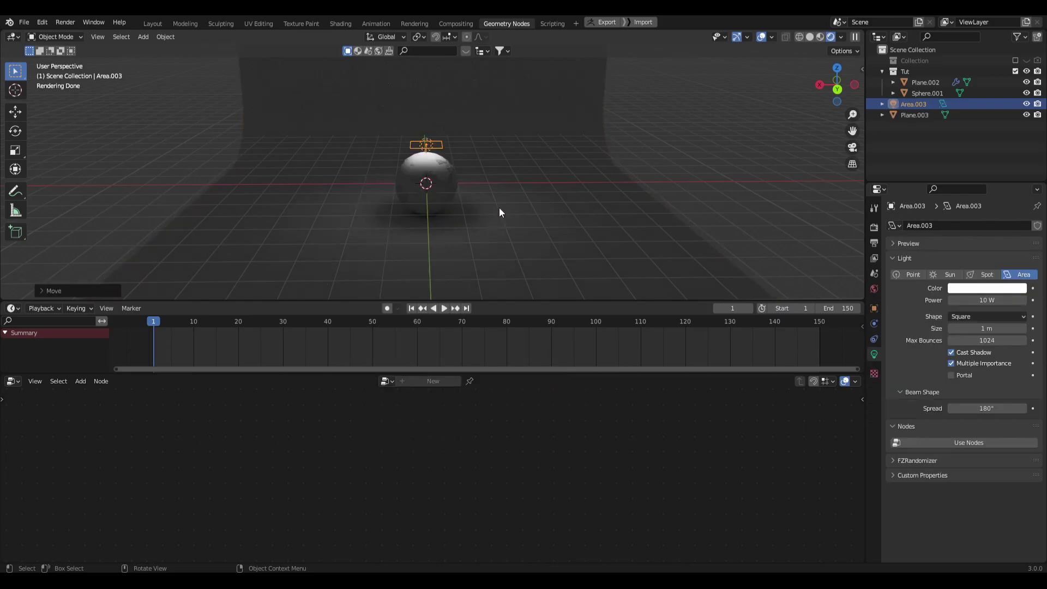
middle_drag(439, 175, 468, 168)
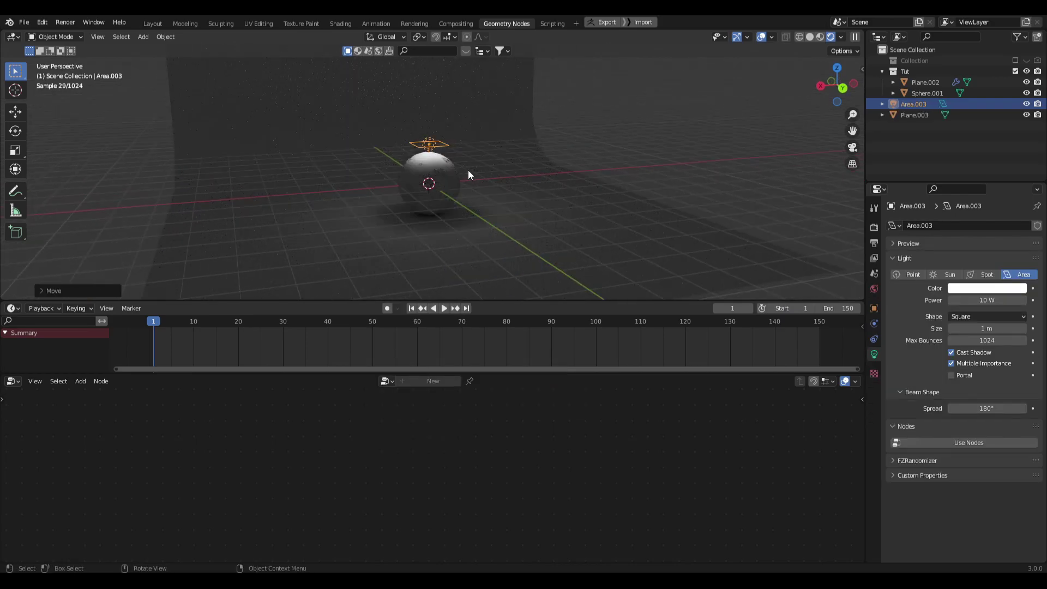
Set the area light's power to 100 W and scale it up to about twice its size above the globe.
click(993, 300)
text(10)
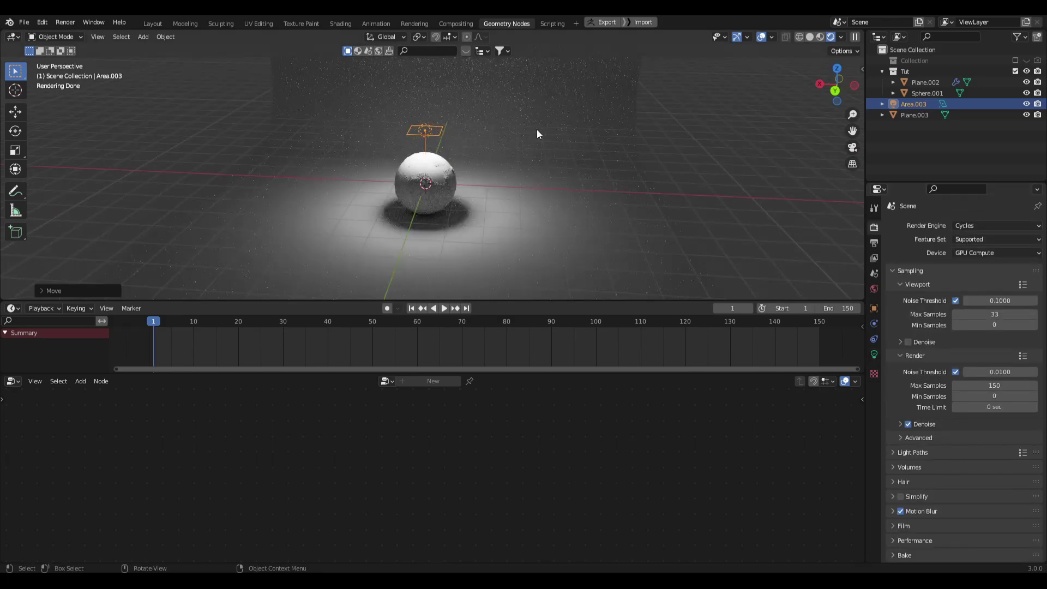
key(s)
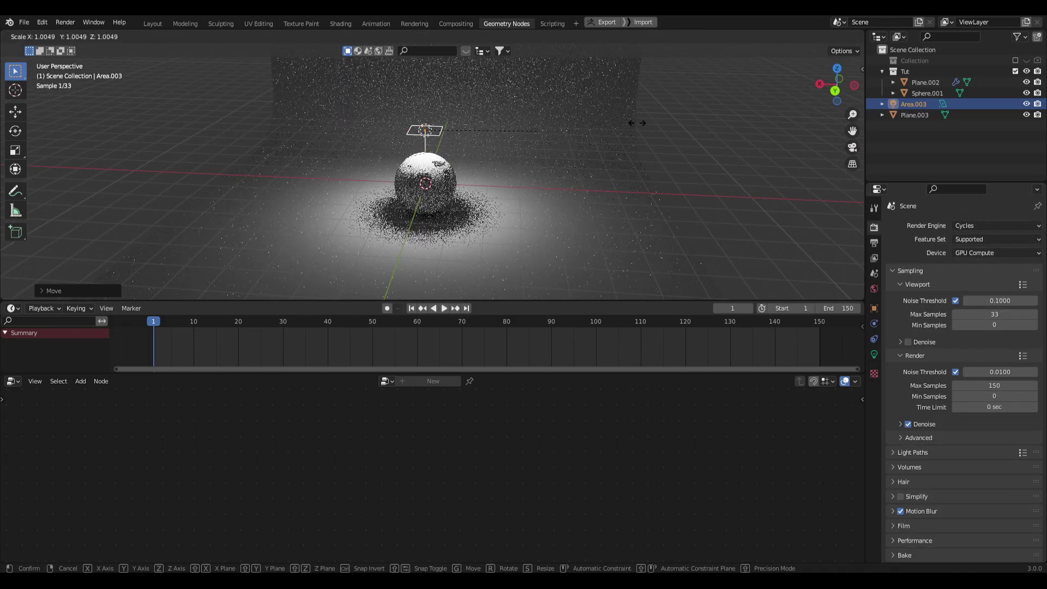
click(582, 204)
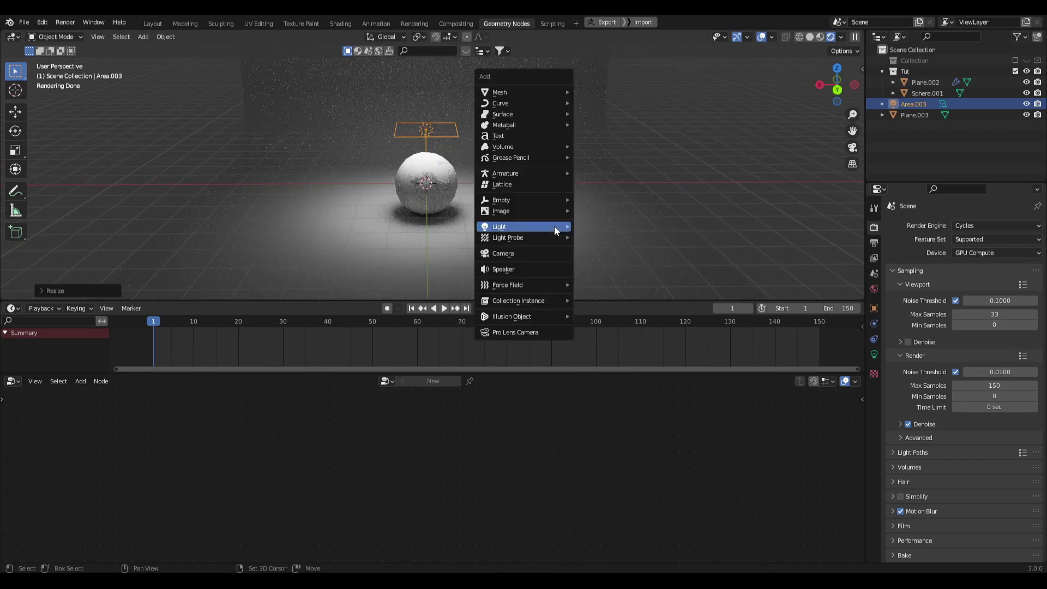
Switch to Material Preview shading, add a camera and align it to the current front view of the globe.
click(820, 37)
middle_drag(540, 167, 468, 180)
key(shift+a)
mouse_move(554, 166)
click(537, 205)
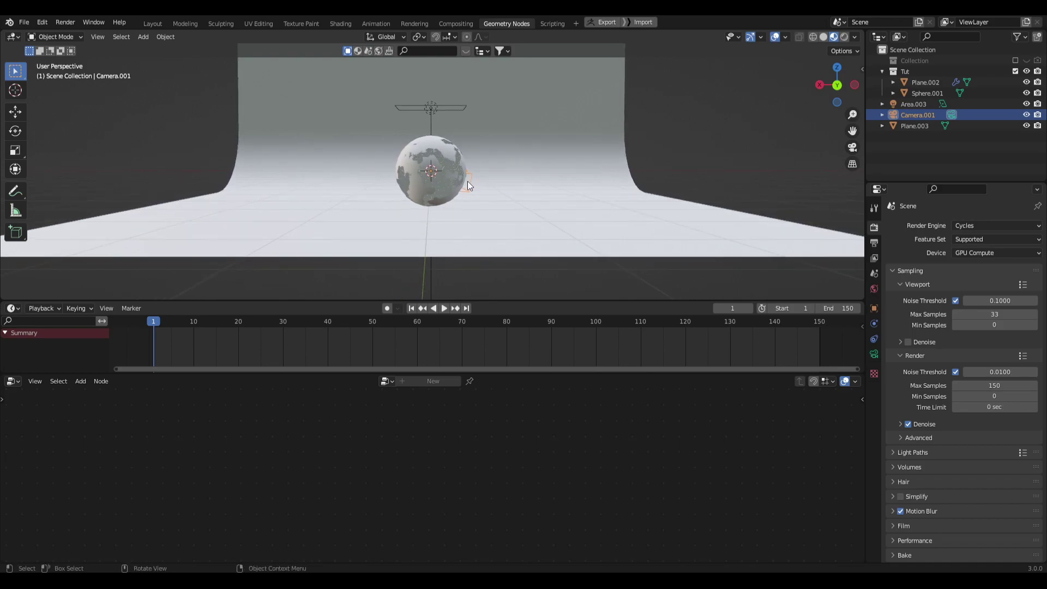
key(KP_0)
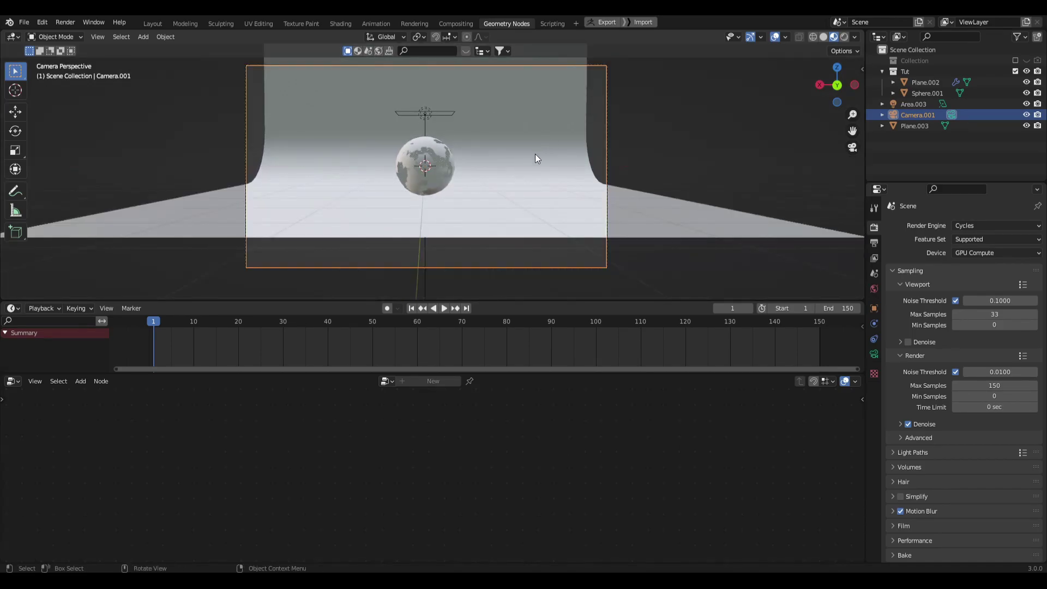
Set the camera's focal length to 125 mm and reposition the camera to frame the globe in the centre.
click(874, 355)
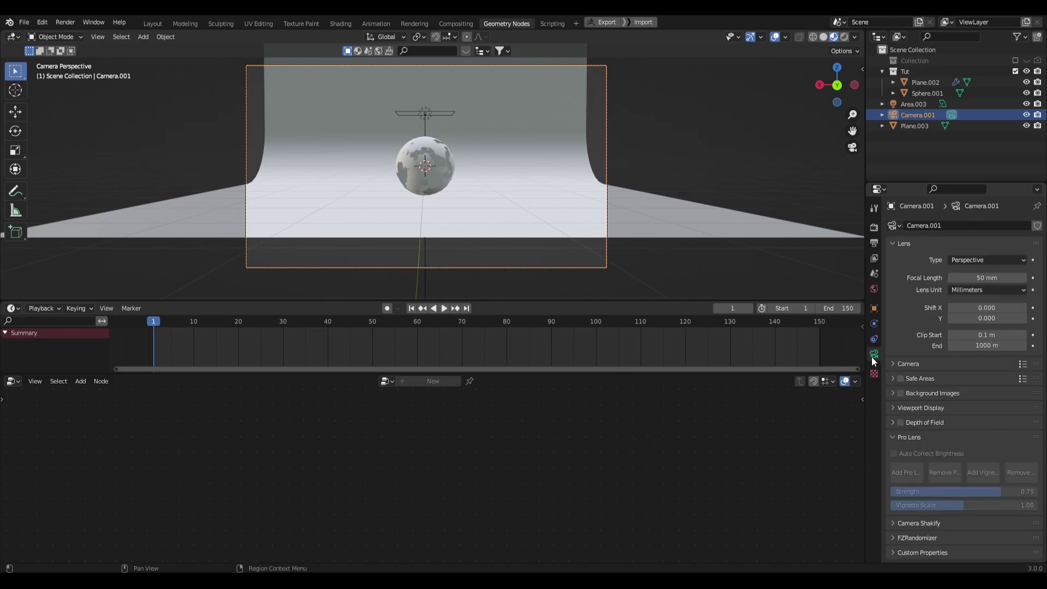
click(969, 275)
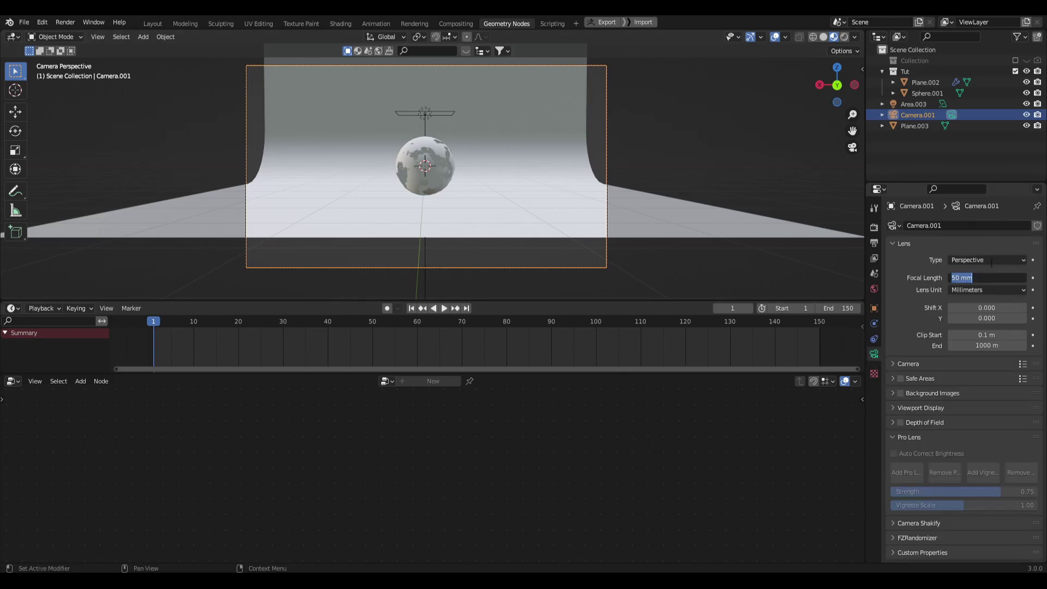
text(125)
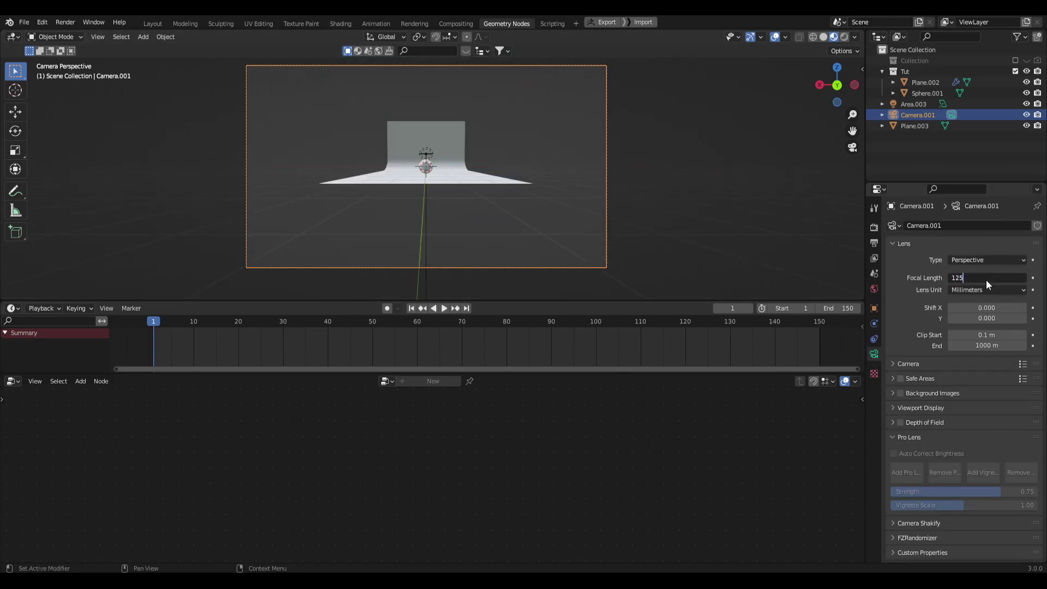
key(Return)
key(g)
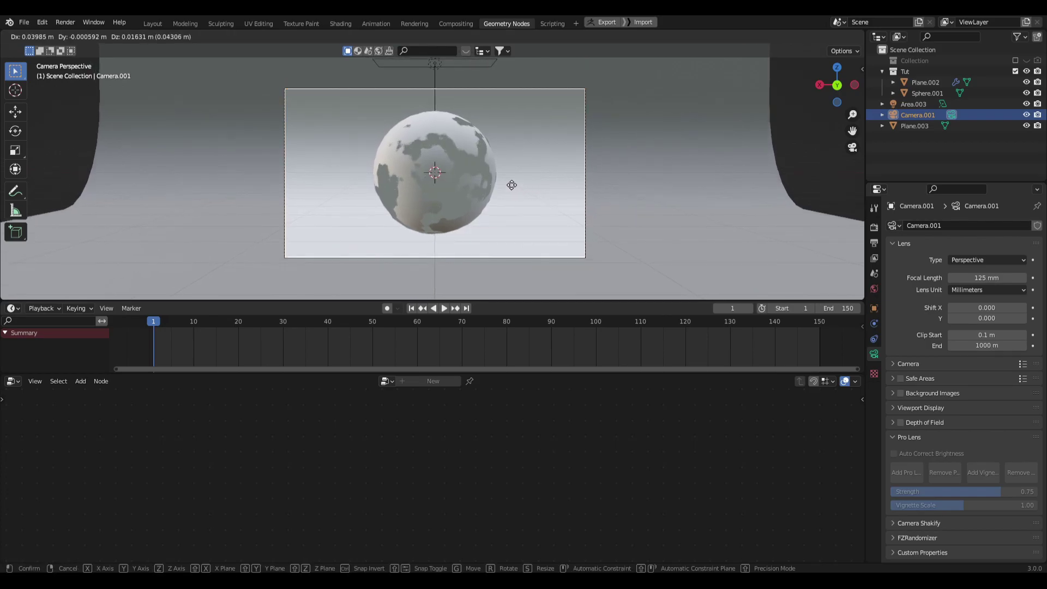
click(499, 150)
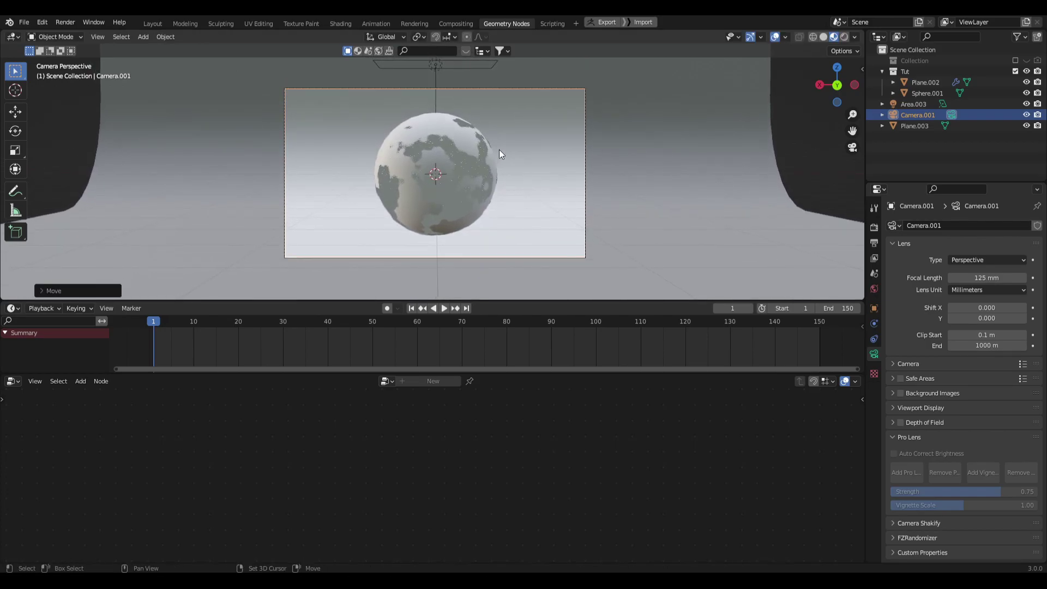
Enable Scene Lights and Scene World for the Material Preview shading.
click(507, 186)
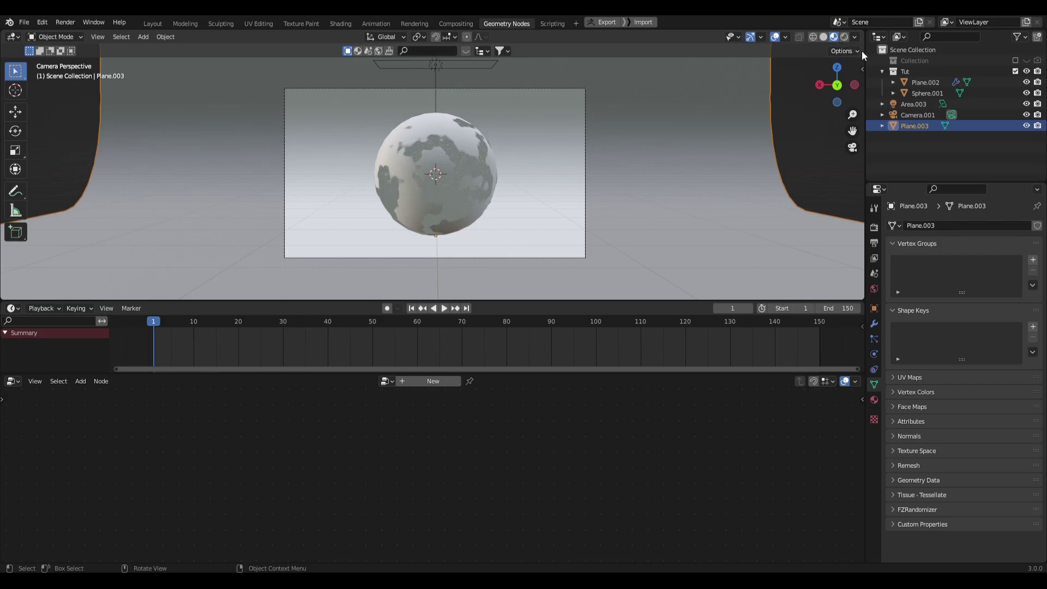
click(855, 37)
click(800, 91)
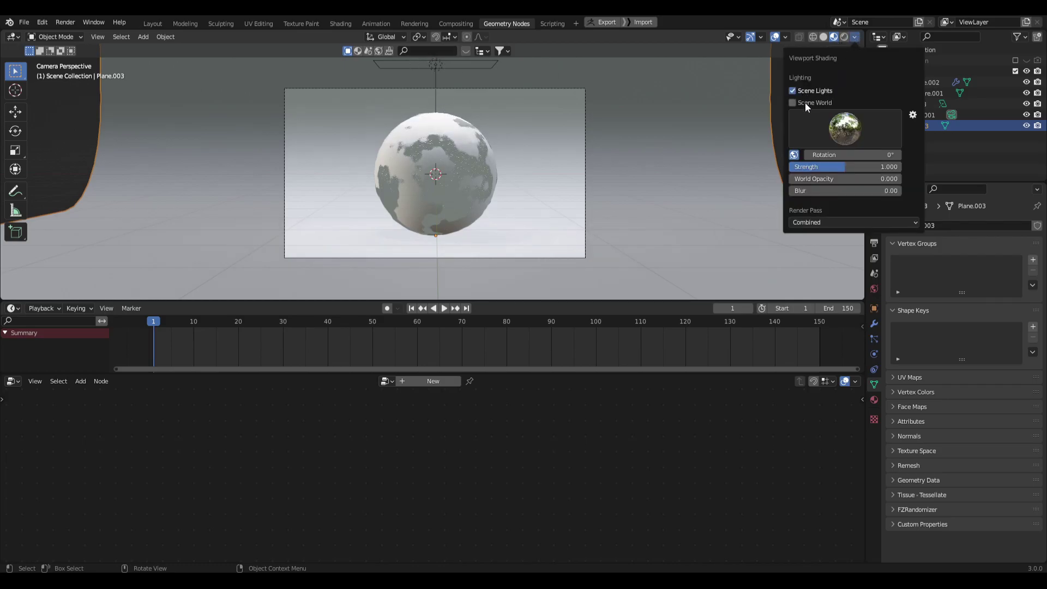
click(804, 102)
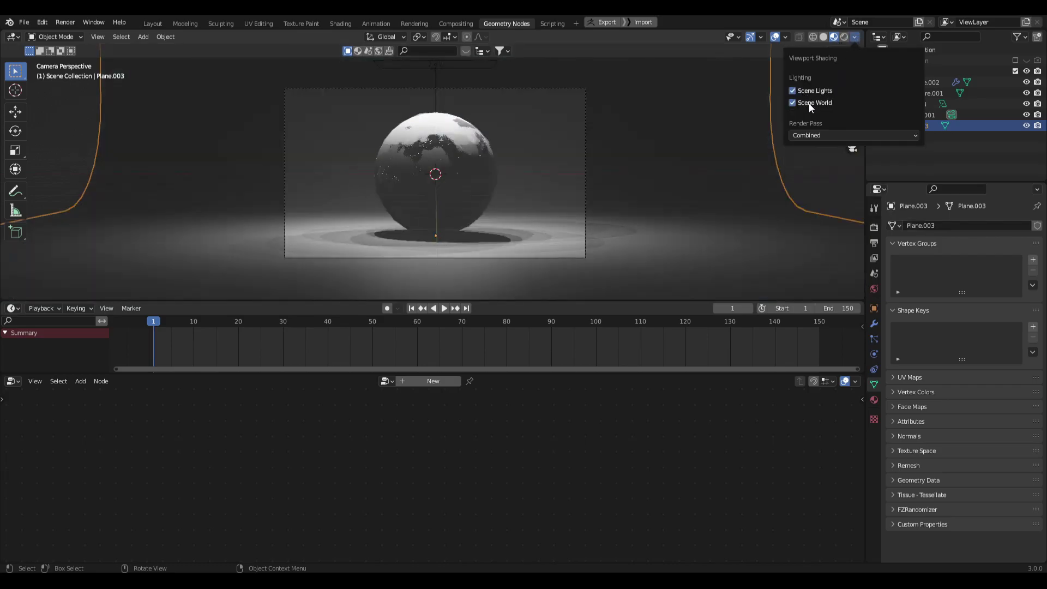
Duplicate the area light to the right of the globe and rotate the copy about Y to face it.
click(435, 66)
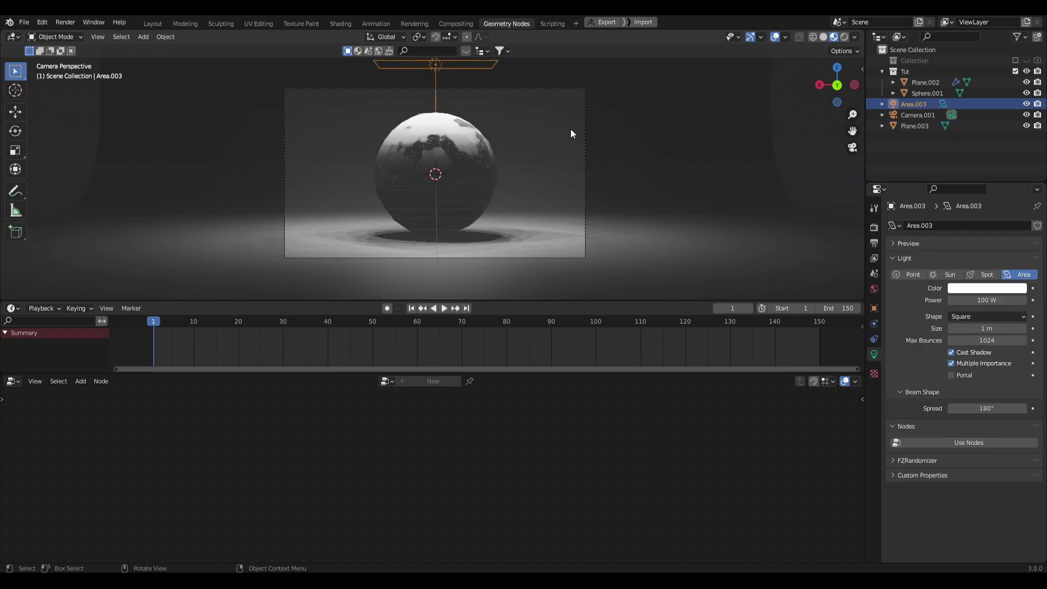
key(shift+d)
click(703, 112)
key(r)
key(y)
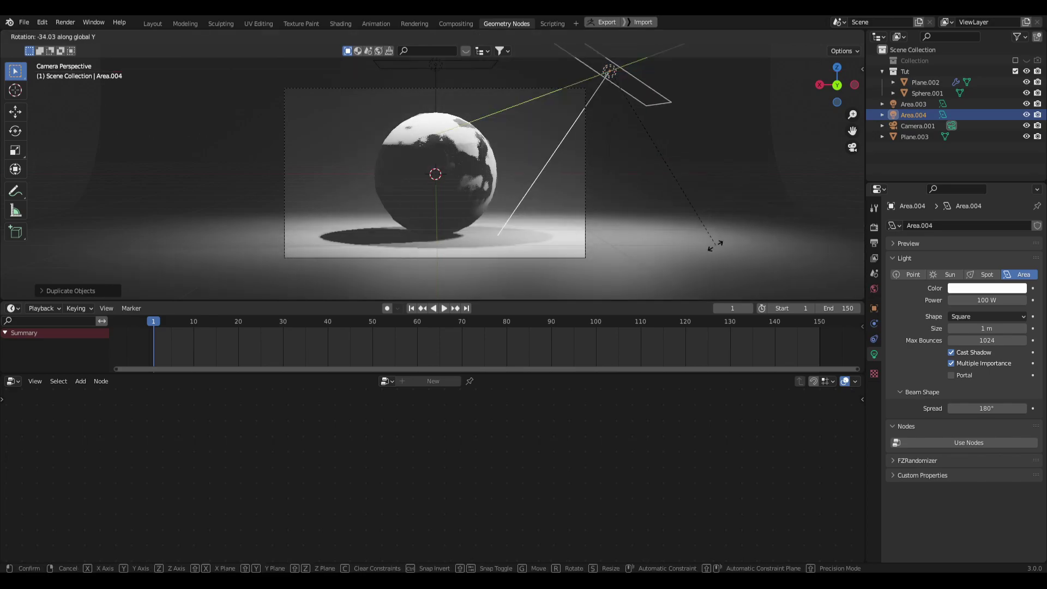
click(650, 283)
Move the duplicated right-hand area light along Y towards the camera side of the globe.
mouse_move(550, 164)
middle_down()
mouse_move(455, 201)
mouse_move(532, 159)
middle_up()
key(g)
key(y)
click(436, 196)
Duplicate the right-hand area light to the globe's left side and adjust the copy's position along Y.
key(shift+d)
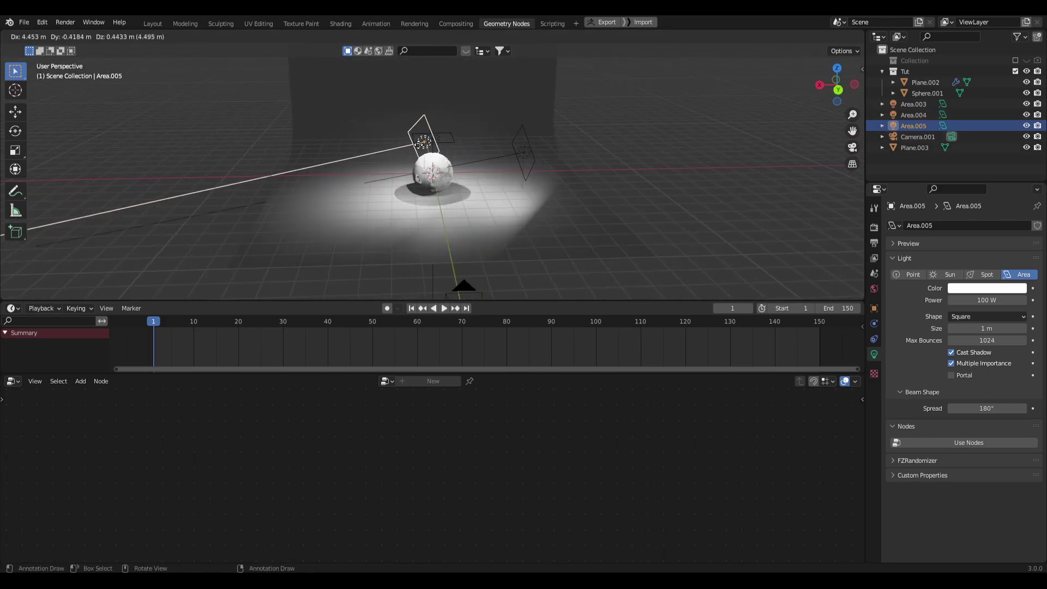
click(362, 150)
middle_drag(369, 171, 522, 181)
key(g)
key(y)
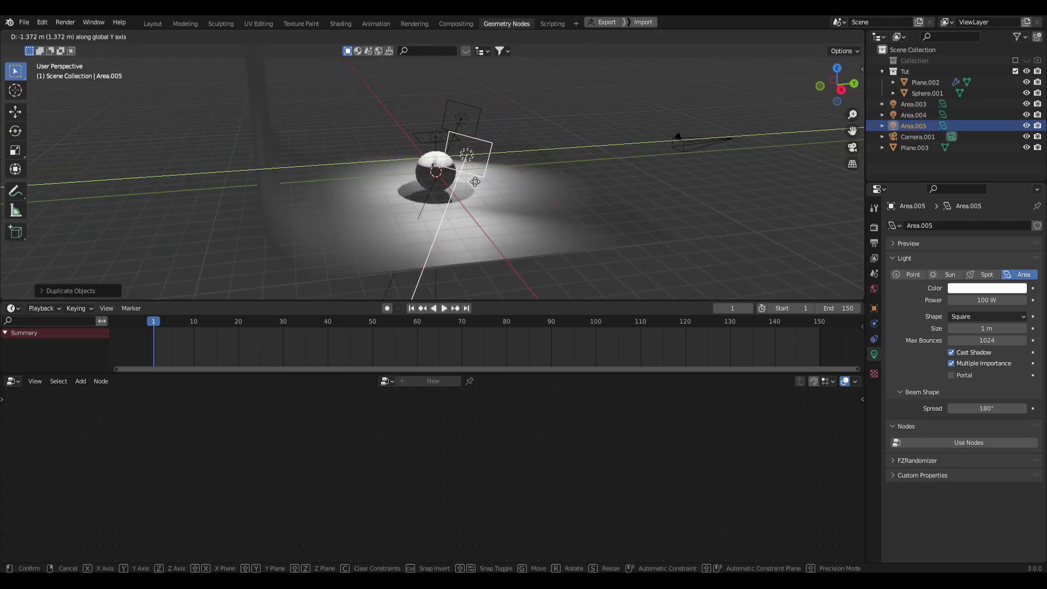
click(449, 183)
Aim the left-hand area light at the globe.
key(shift+t)
click(438, 186)
middle_drag(480, 221, 431, 188)
key(shift+t)
click(424, 203)
View the lit globe through the camera in rendered shading.
middle_drag(424, 203, 436, 157)
key(KP_0)
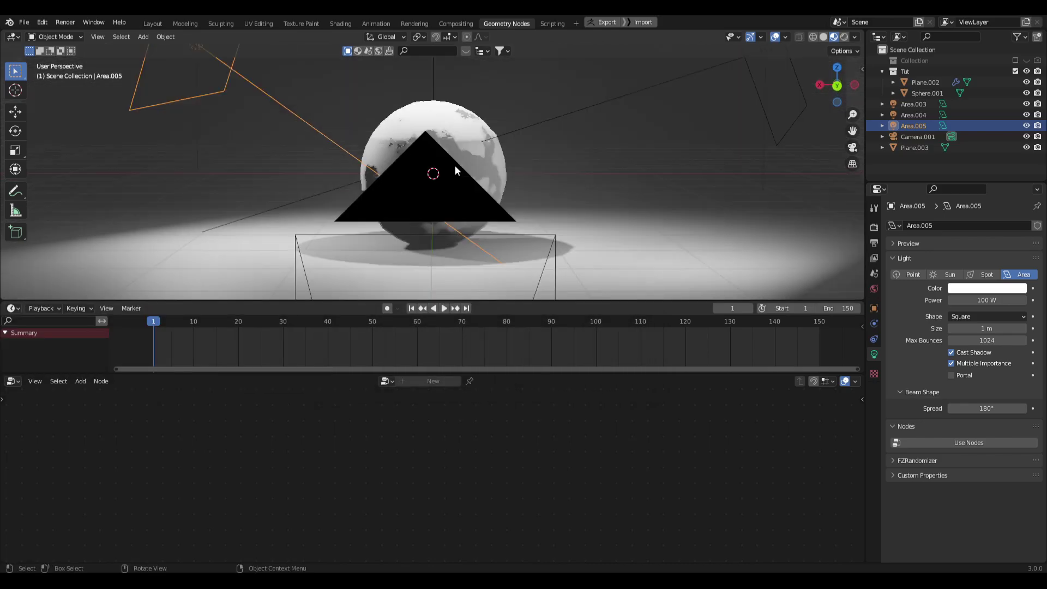
click(844, 36)
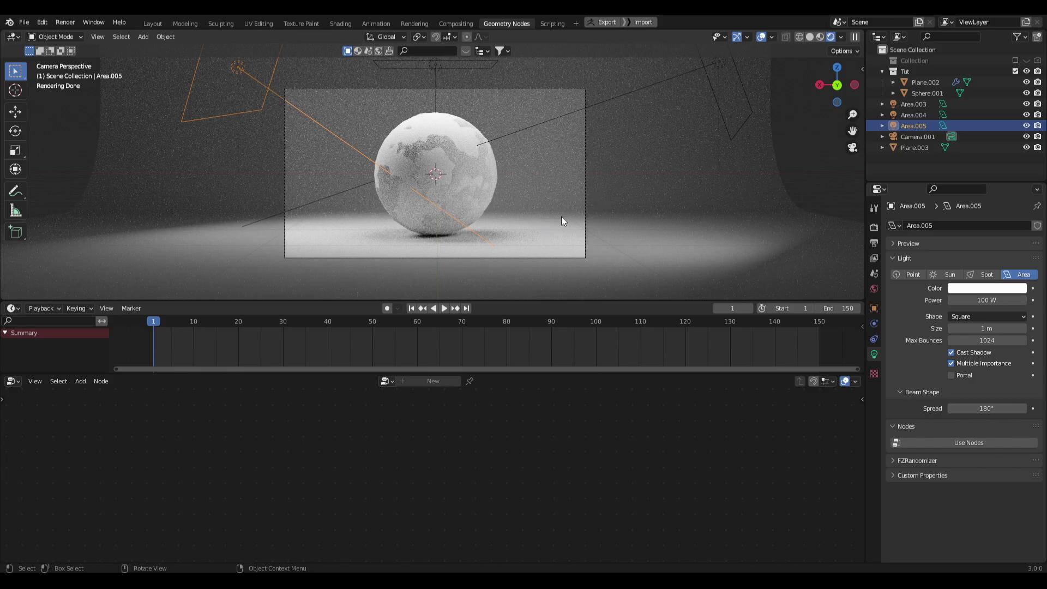
Return to Material Preview shading and disable Scene Lights and Scene World.
key(z)
click(855, 36)
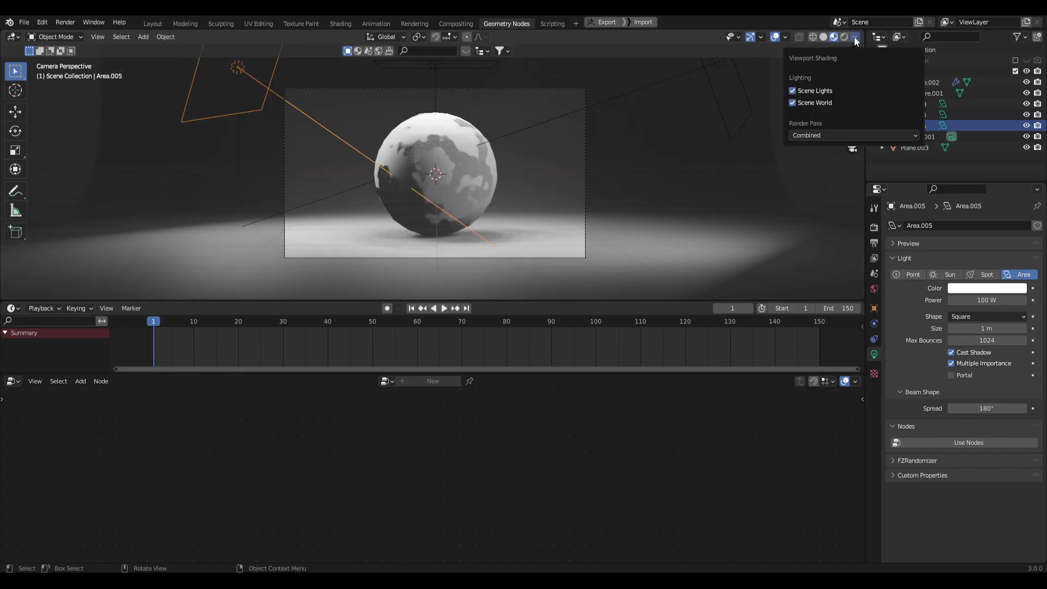
click(811, 90)
click(811, 103)
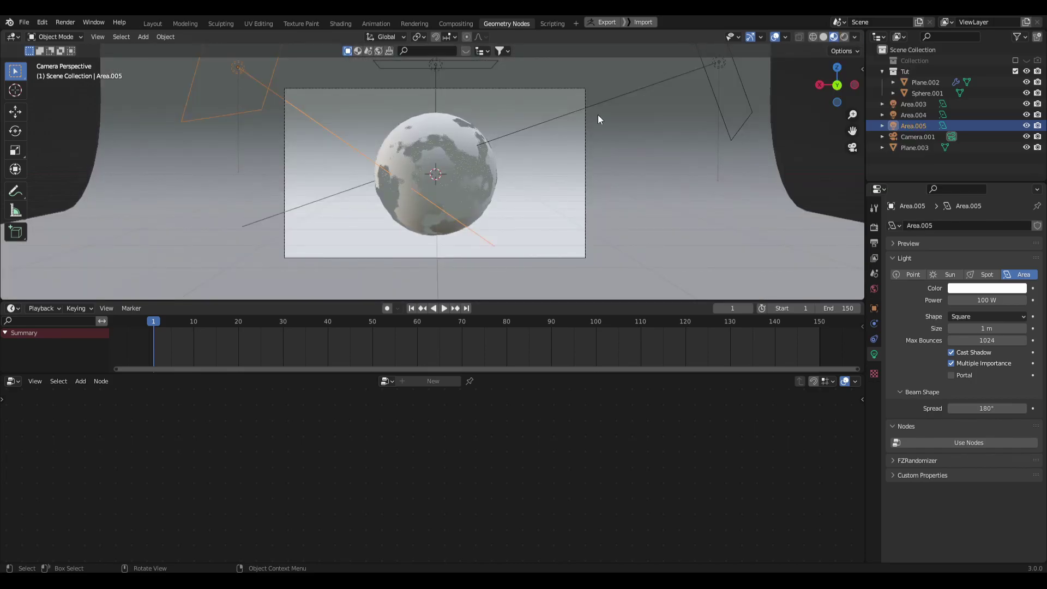
Select the cube-instanced continents object and split the node editor, making the left half a Shader Editor.
click(444, 146)
middle_drag(424, 409, 394, 404)
middle_drag(460, 414, 502, 403)
scroll(539, 447, down, 7)
scroll(539, 442, up, 1)
drag(15, 381, 503, 405)
click(15, 381)
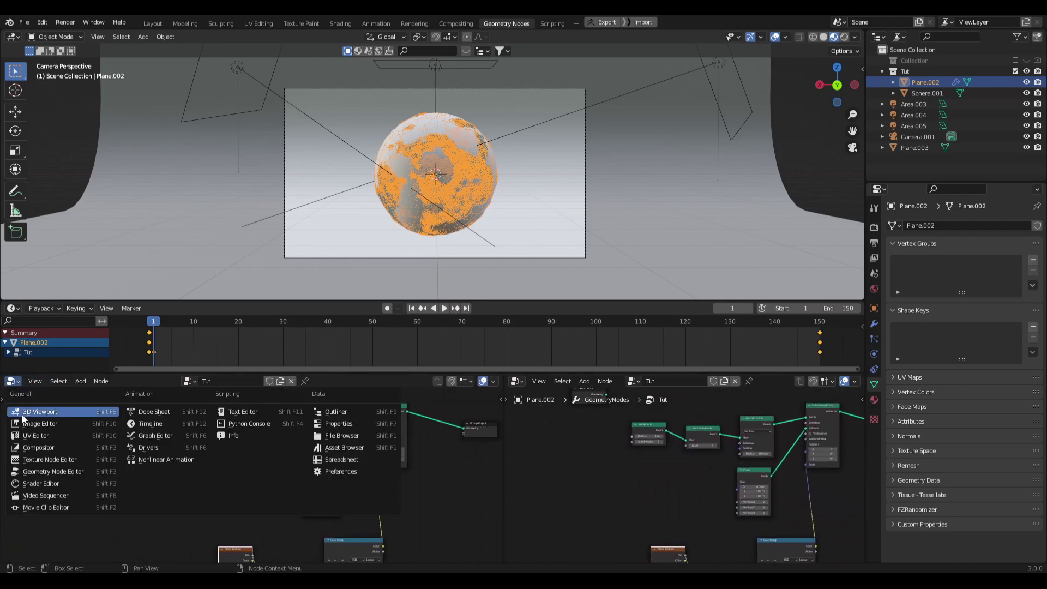
click(41, 483)
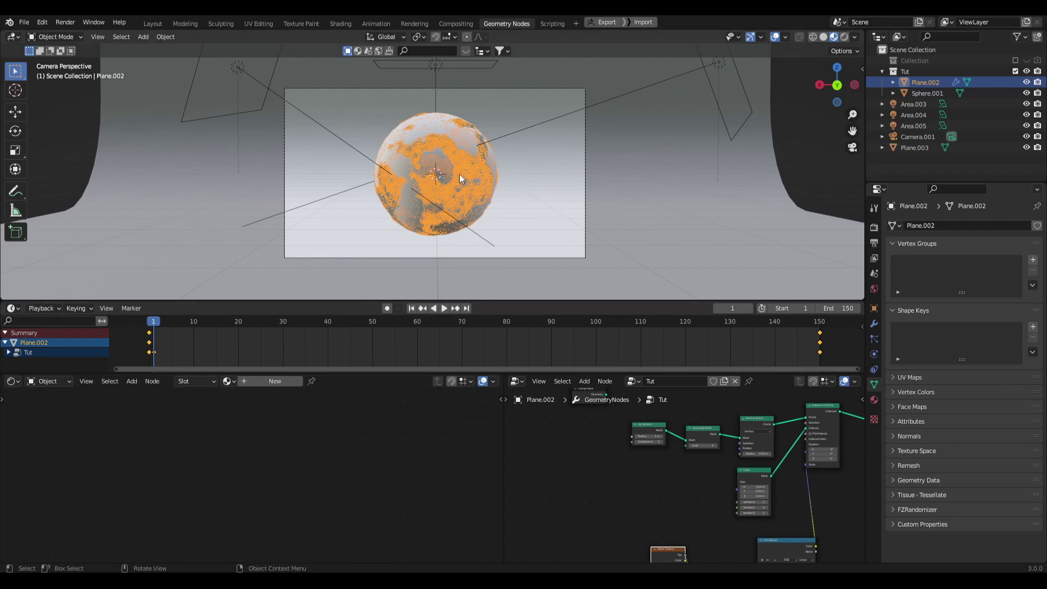
Create a new material on the continents object and set its Principled BSDF base color to light orange.
middle_drag(719, 472, 581, 497)
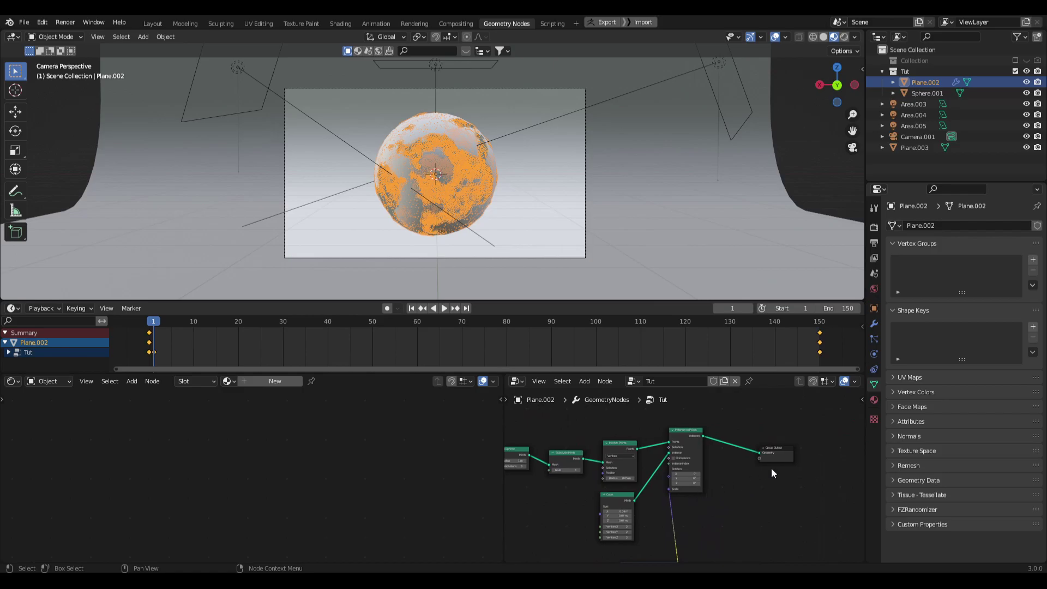
click(264, 382)
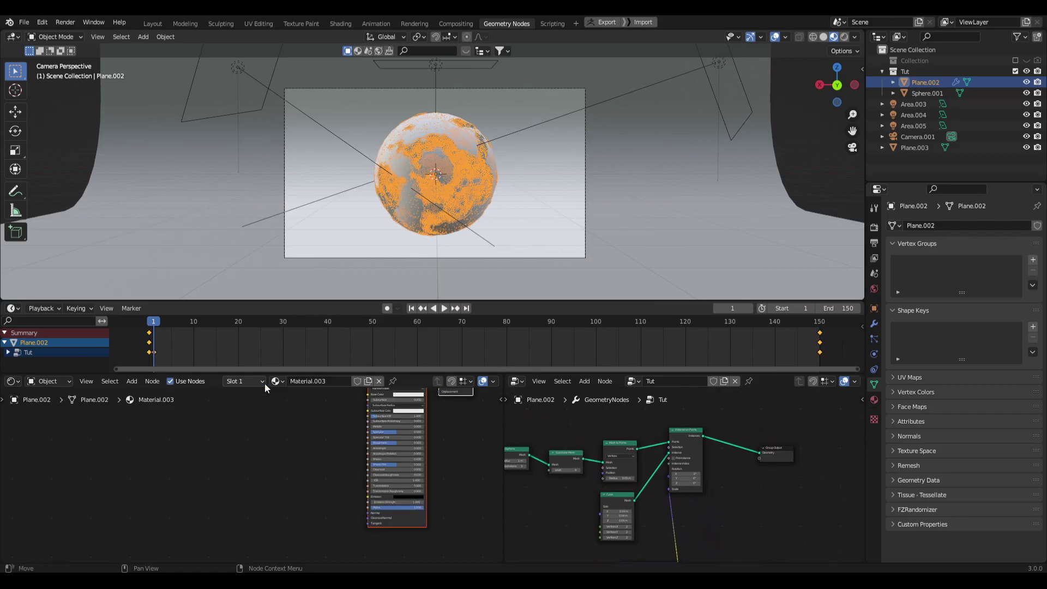
middle_drag(260, 457, 205, 482)
scroll(280, 459, up, 5)
scroll(204, 481, down, 5)
scroll(220, 501, up, 2)
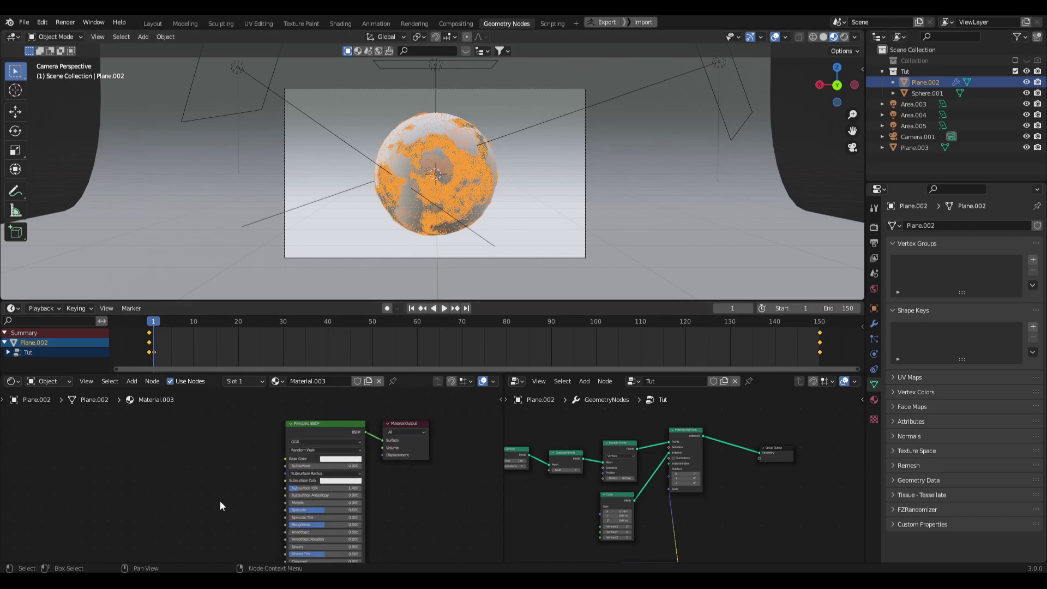
click(341, 457)
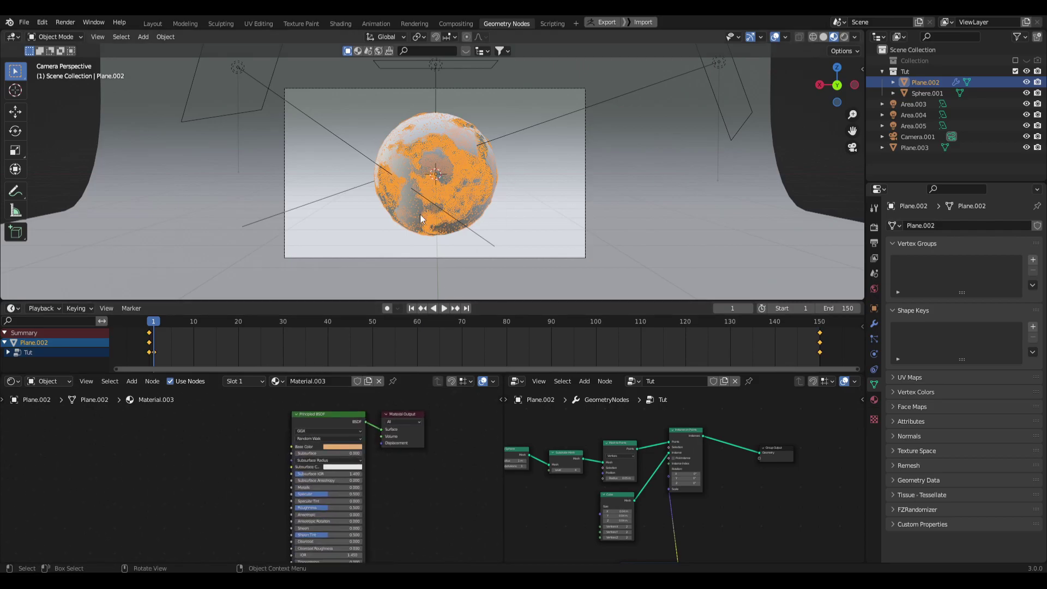
Add a Set Material node between Instance on Points and Group Output in the geometry node tree.
middle_drag(747, 491, 721, 502)
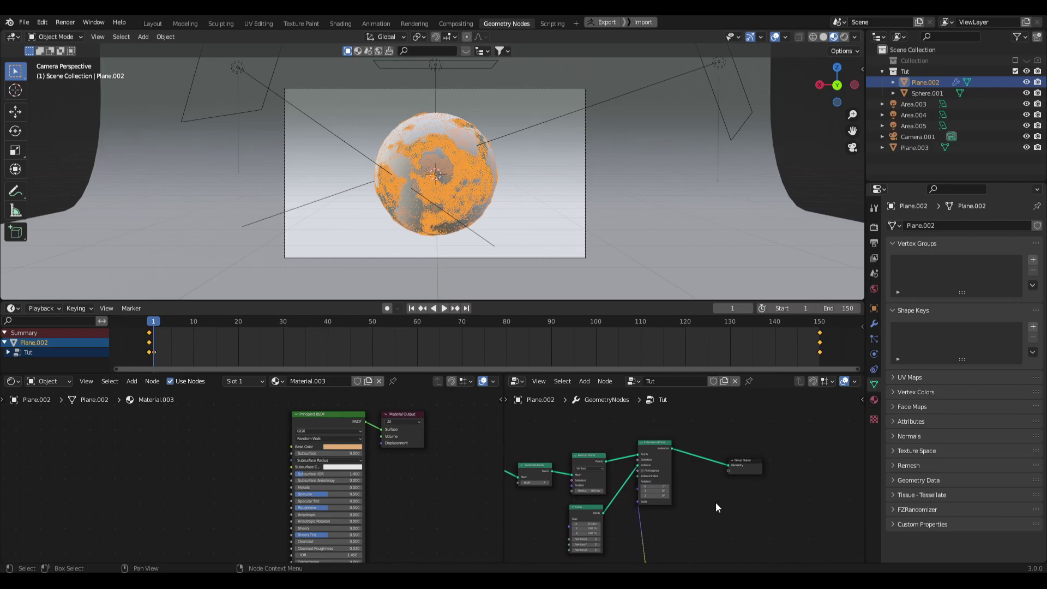
scroll(681, 492, up, 1)
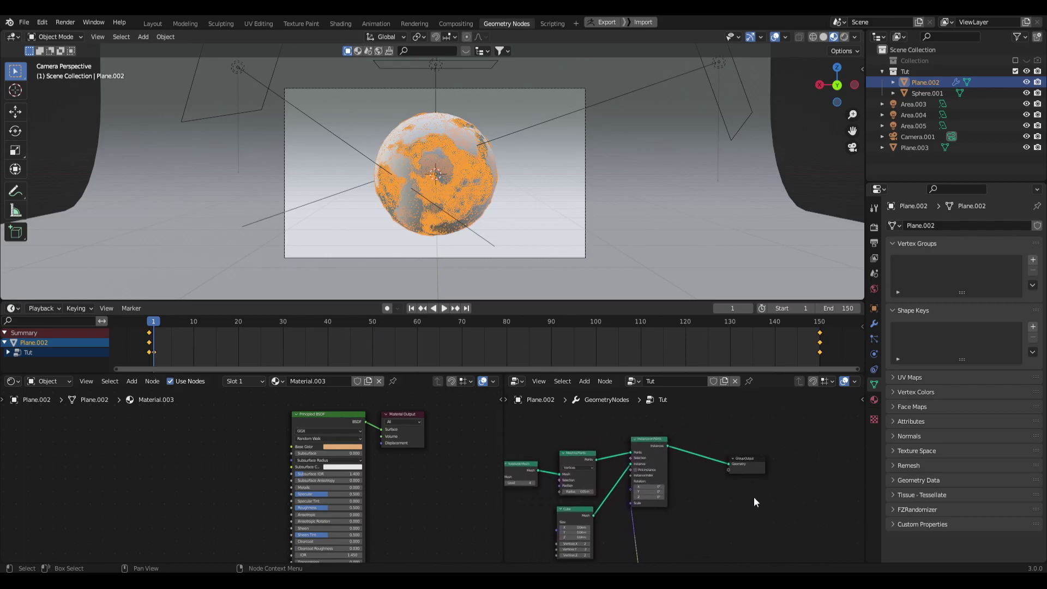
scroll(753, 499, up, 2)
key(shift+a)
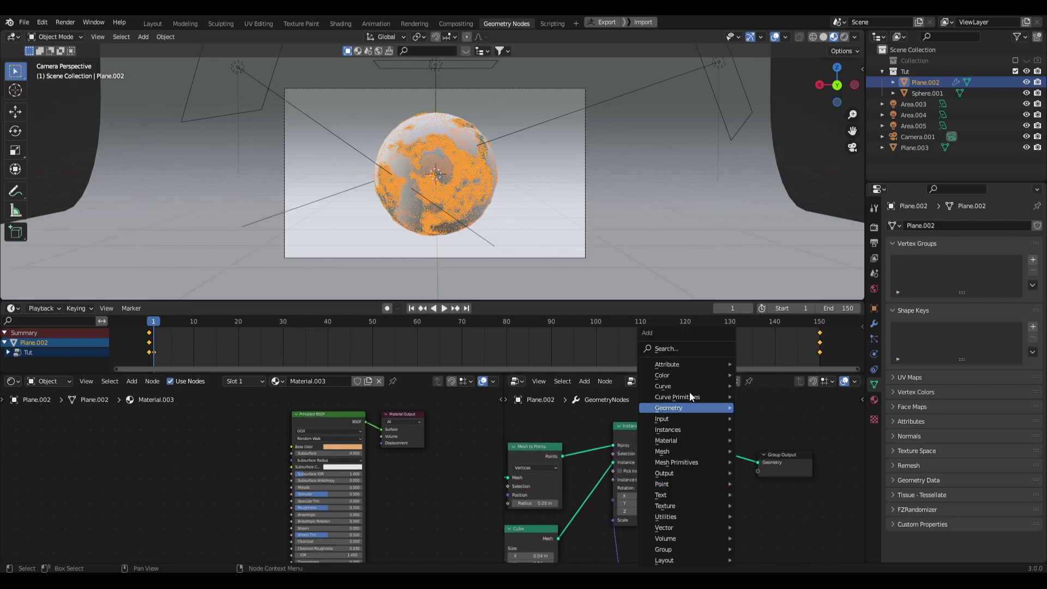
click(689, 352)
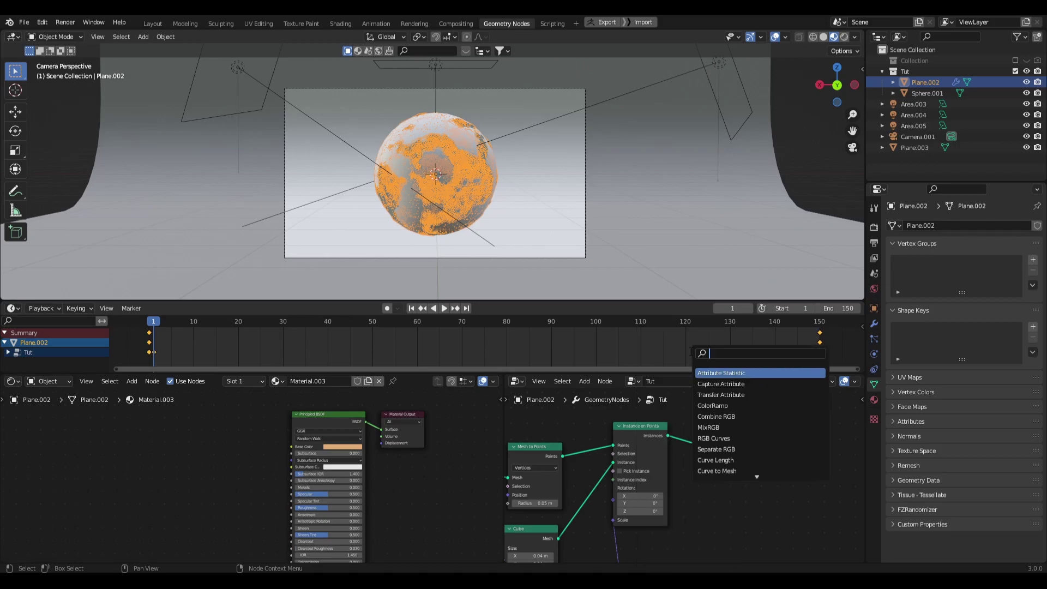
text(set mat)
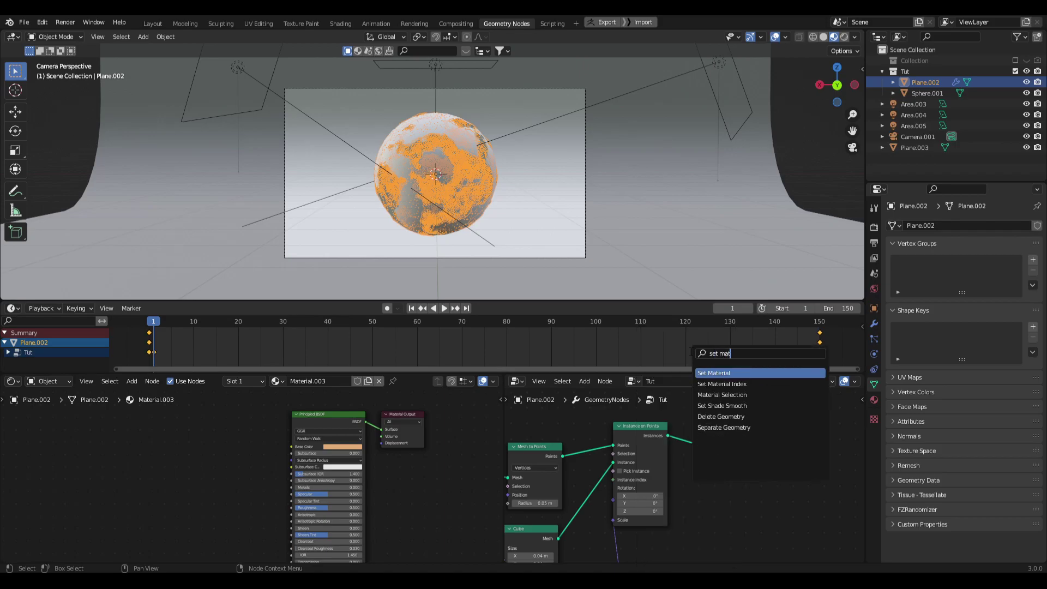
key(Return)
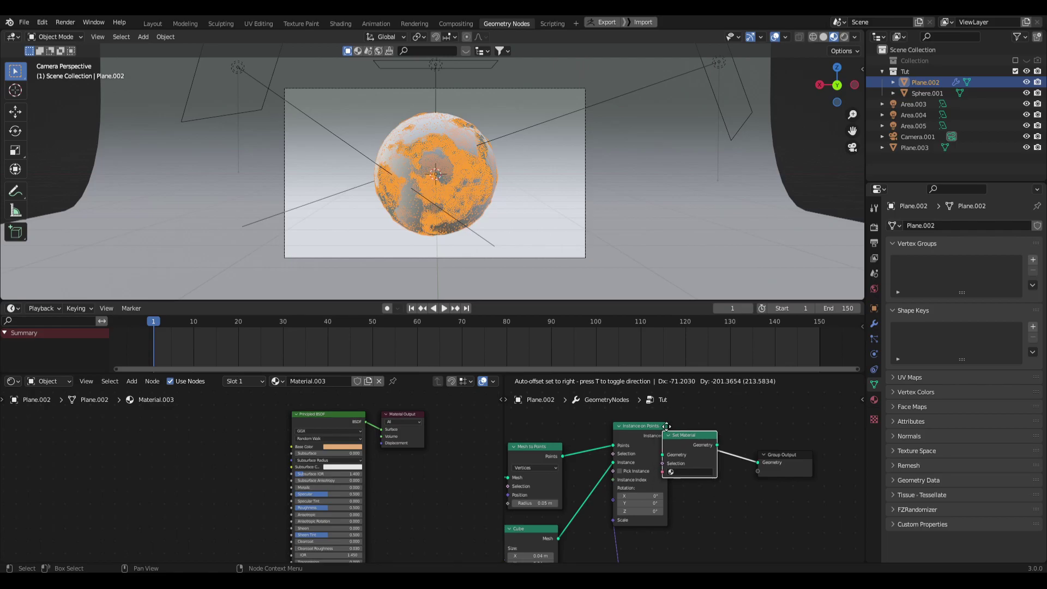
click(705, 436)
scroll(734, 450, up, 5)
middle_drag(692, 500, 666, 500)
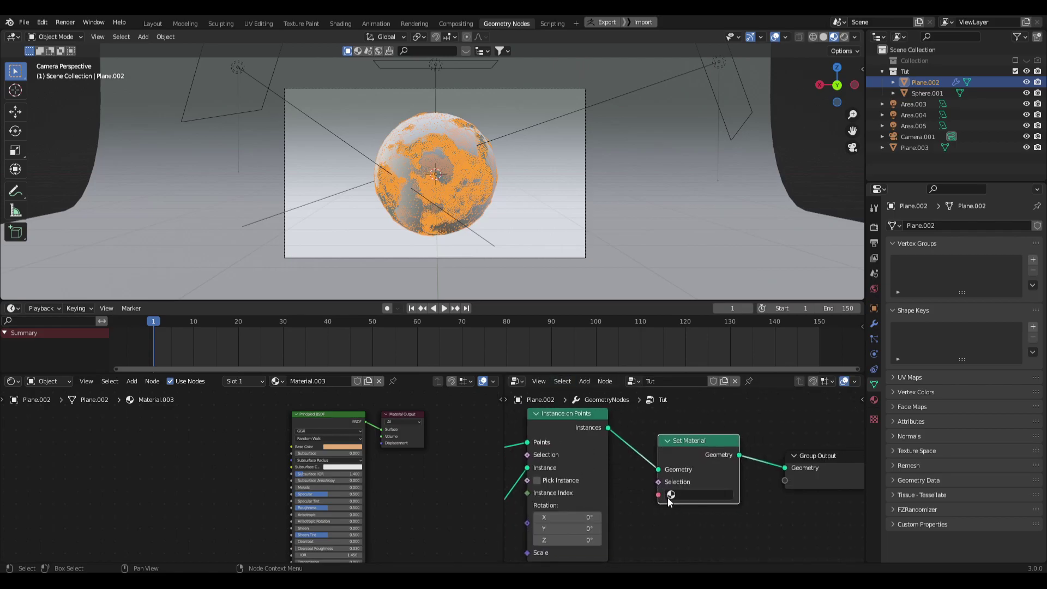
Rename the continents material as Tut Mat and assign it in the Set Material node.
click(700, 494)
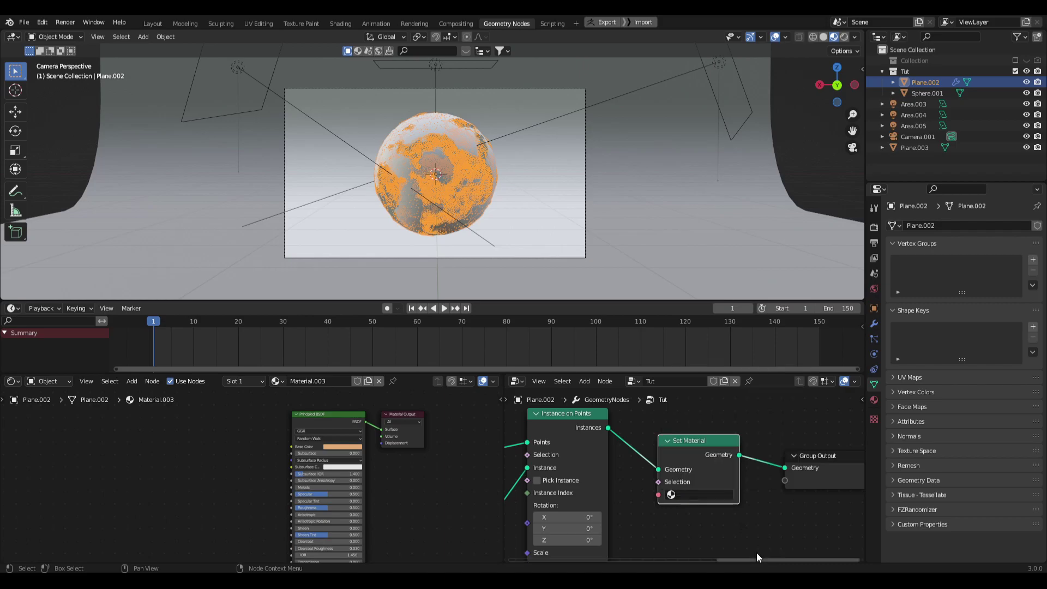
double_click(308, 380)
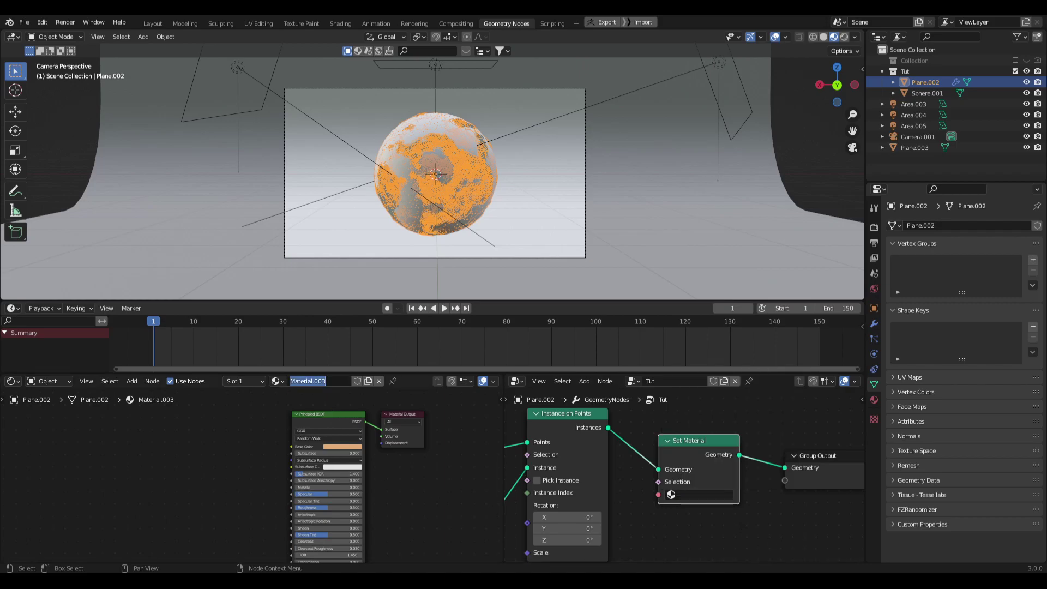
text(Tut Mat)
key(Return)
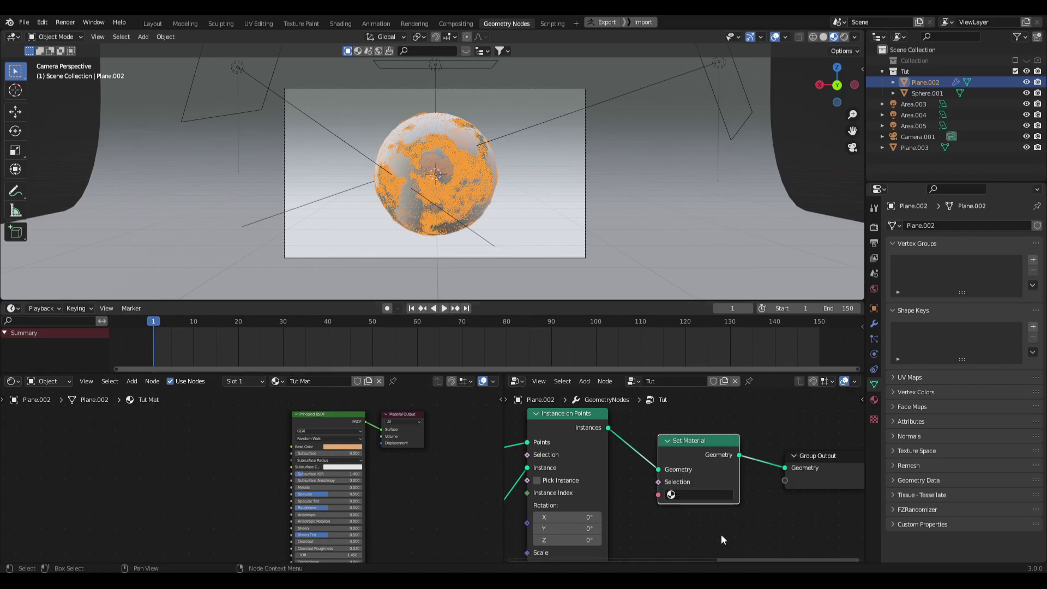
click(700, 494)
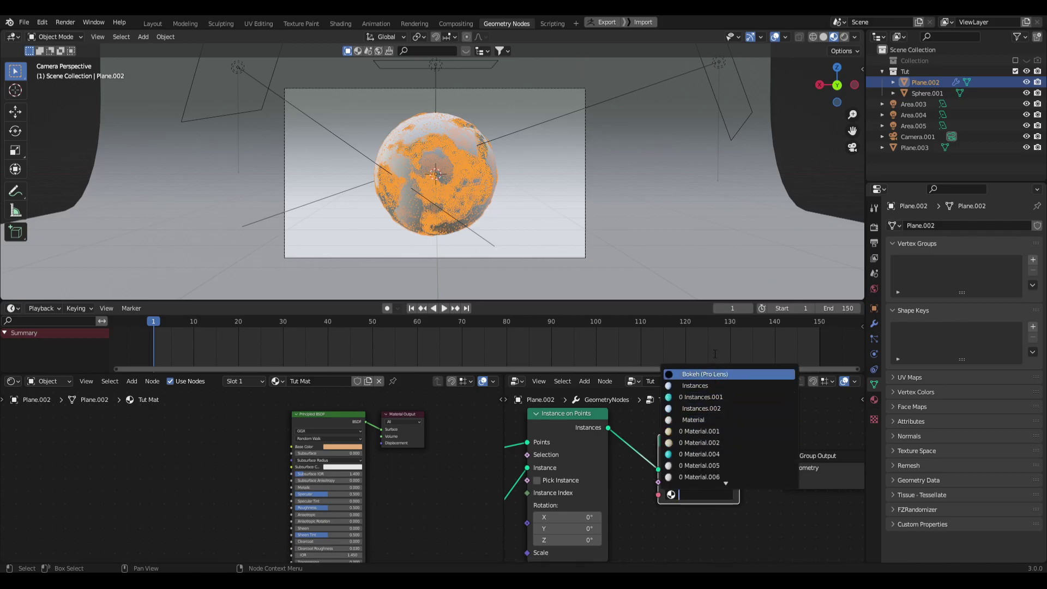
click(714, 408)
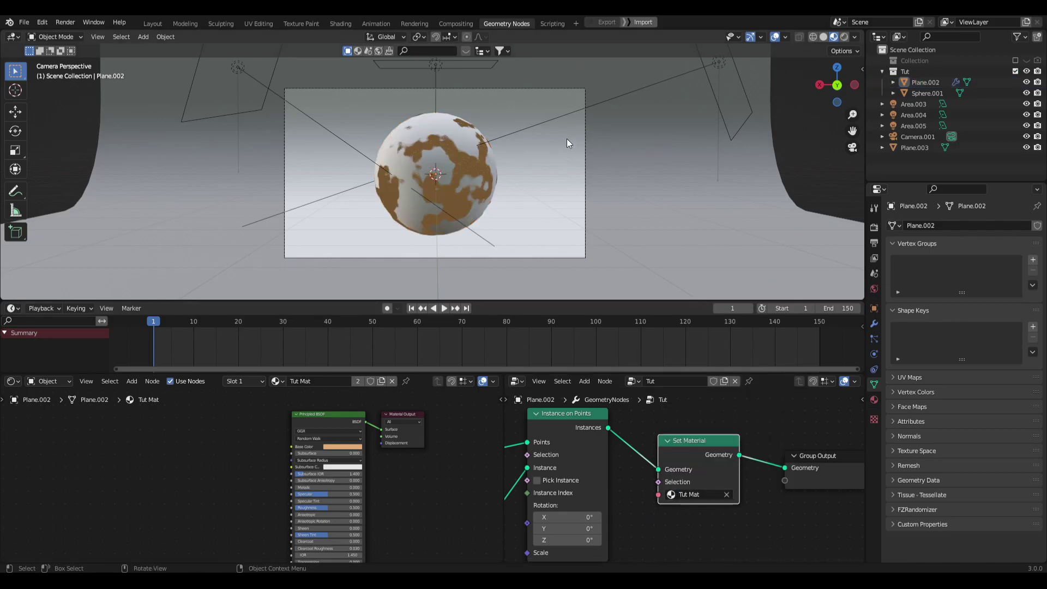
Switch the viewport to rendered shading and set Tut Mat's base color to hex 9AC2FF.
click(842, 38)
click(341, 448)
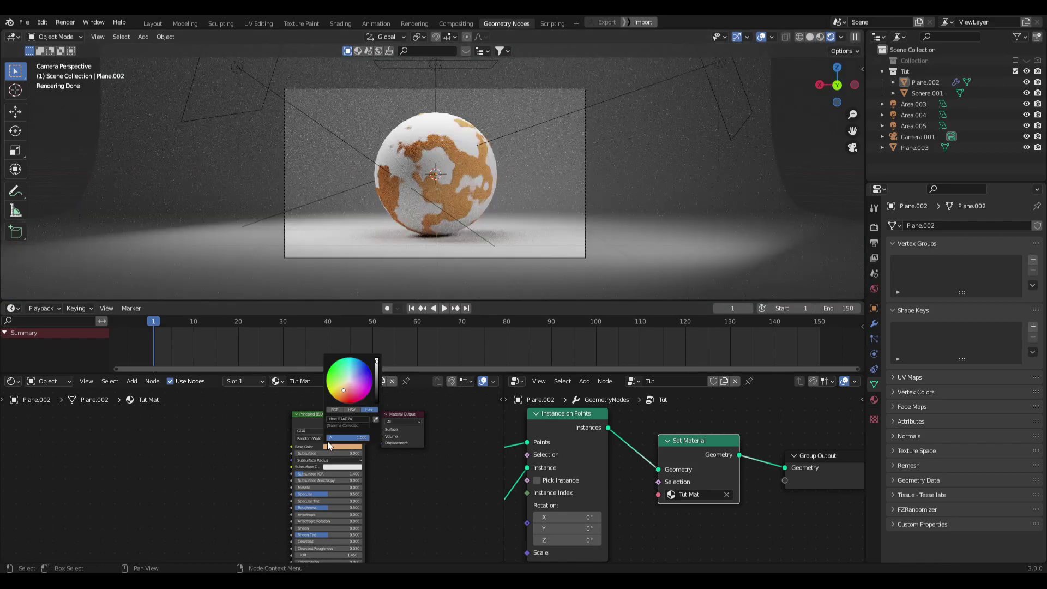
click(357, 420)
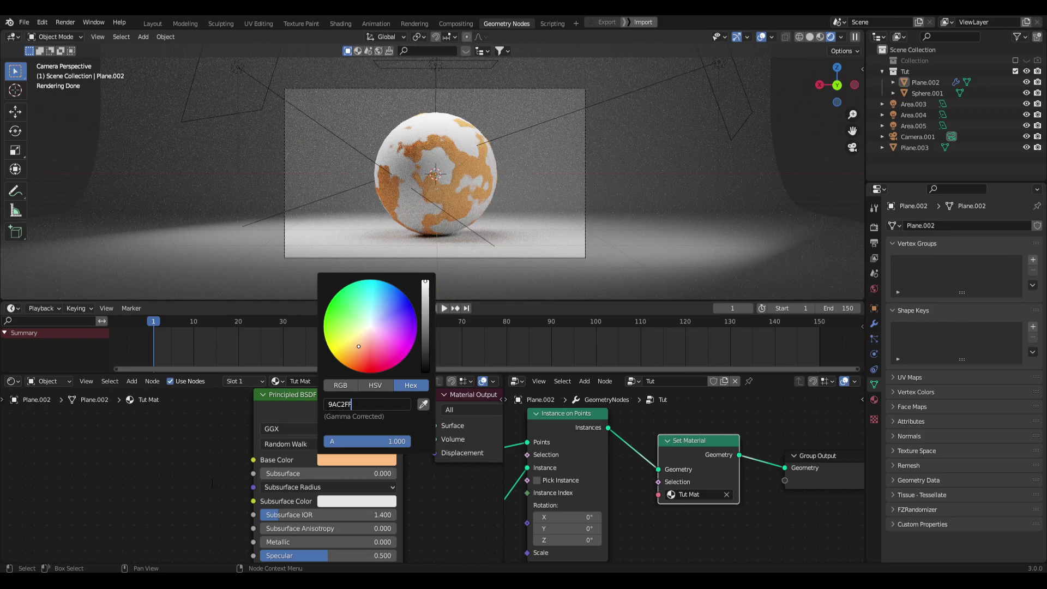
key(Return)
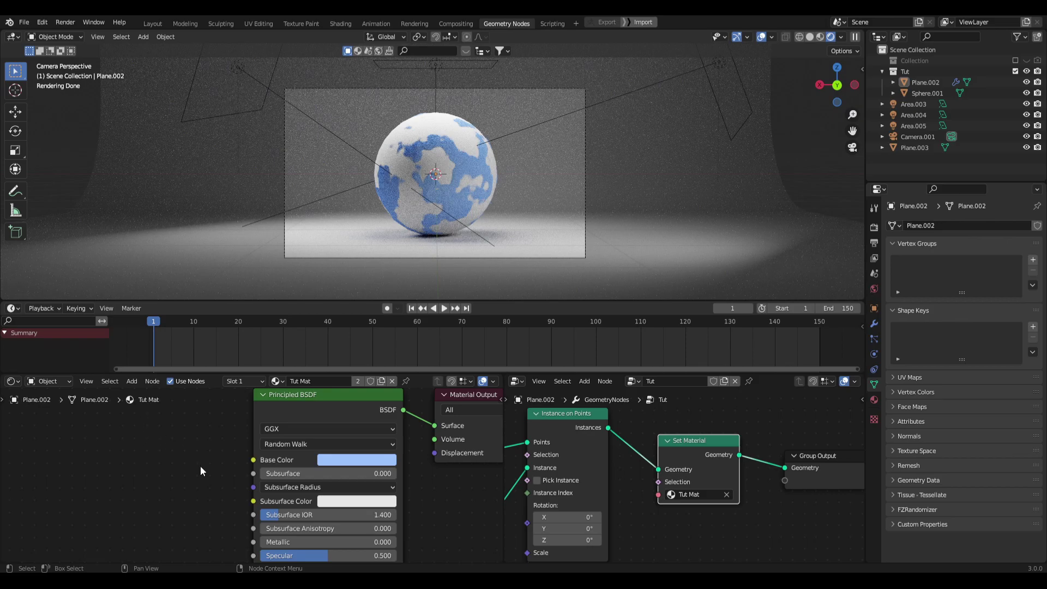
Set Tut Mat's Roughness to 0 and Clearcoat to 1 on the Principled BSDF.
shift+scroll(201, 469, down, 4)
drag(338, 496, 338, 495)
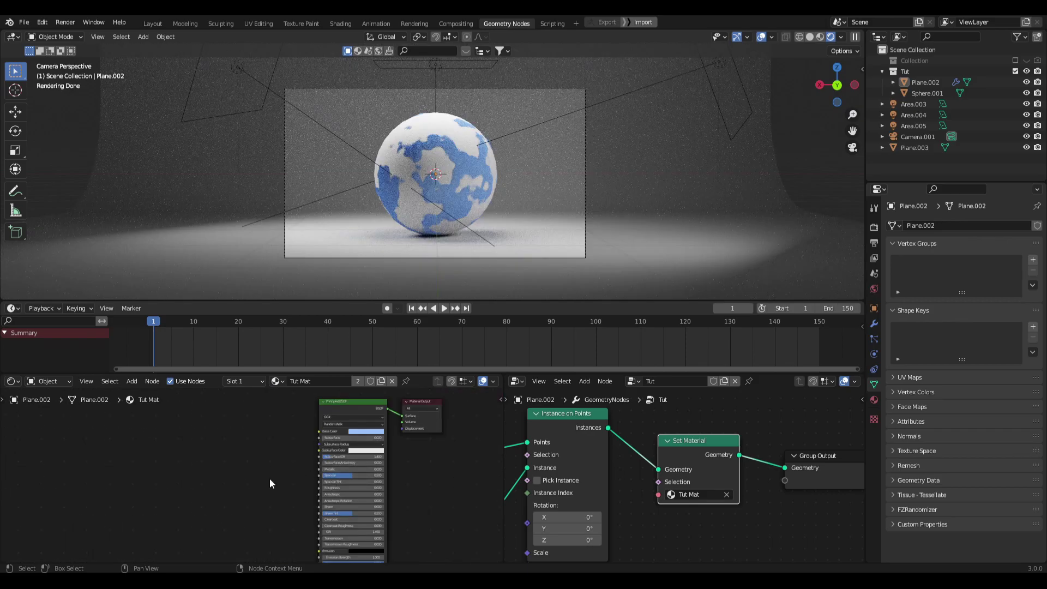
mouse_move(250, 495)
middle_down()
mouse_move(255, 485)
mouse_move(255, 512)
mouse_move(251, 484)
middle_up()
scroll(251, 505, up, 4)
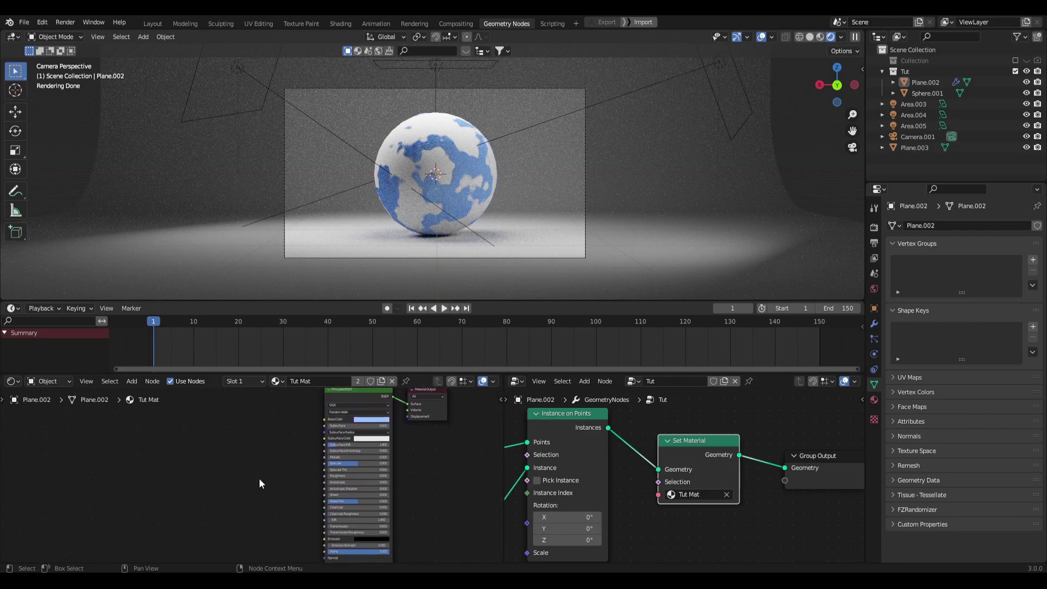
scroll(303, 492, up, 2)
middle_drag(296, 493, 252, 490)
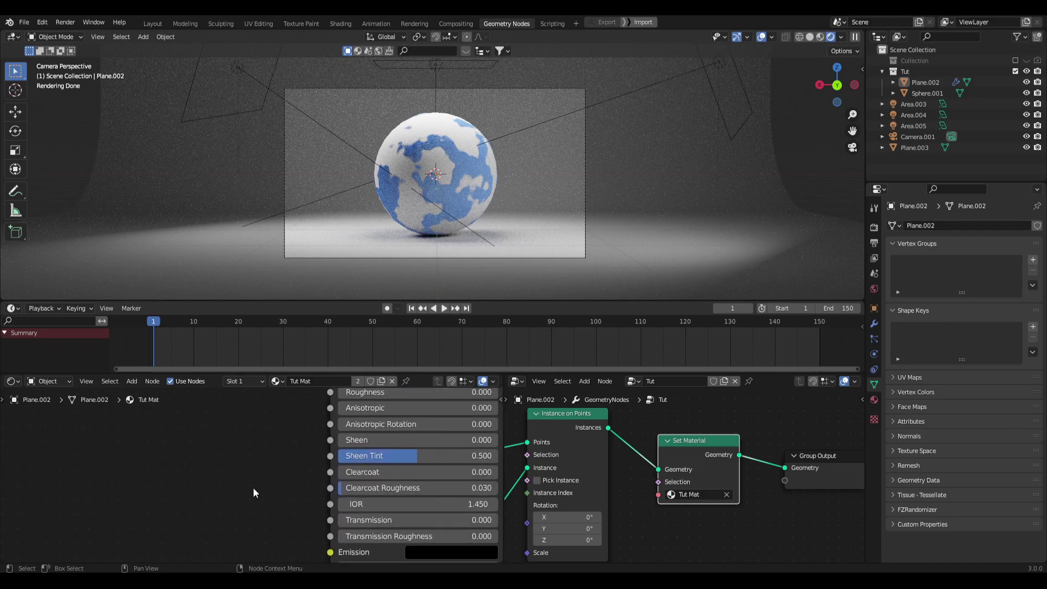
middle_drag(375, 466, 293, 483)
drag(295, 489, 414, 488)
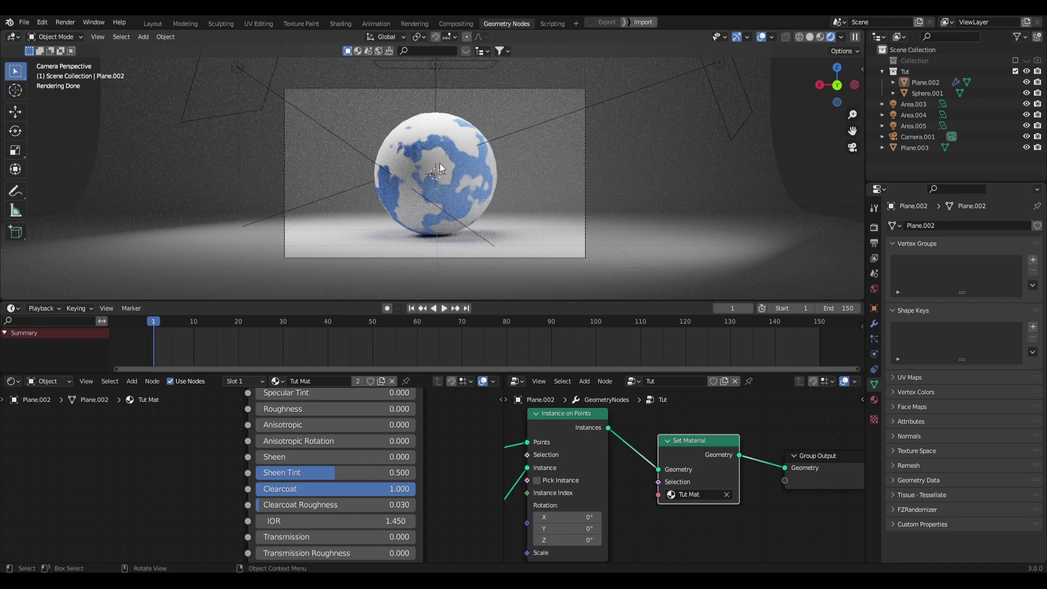
Select the globe's inner sphere and give it a material named Orb Tut.
click(924, 92)
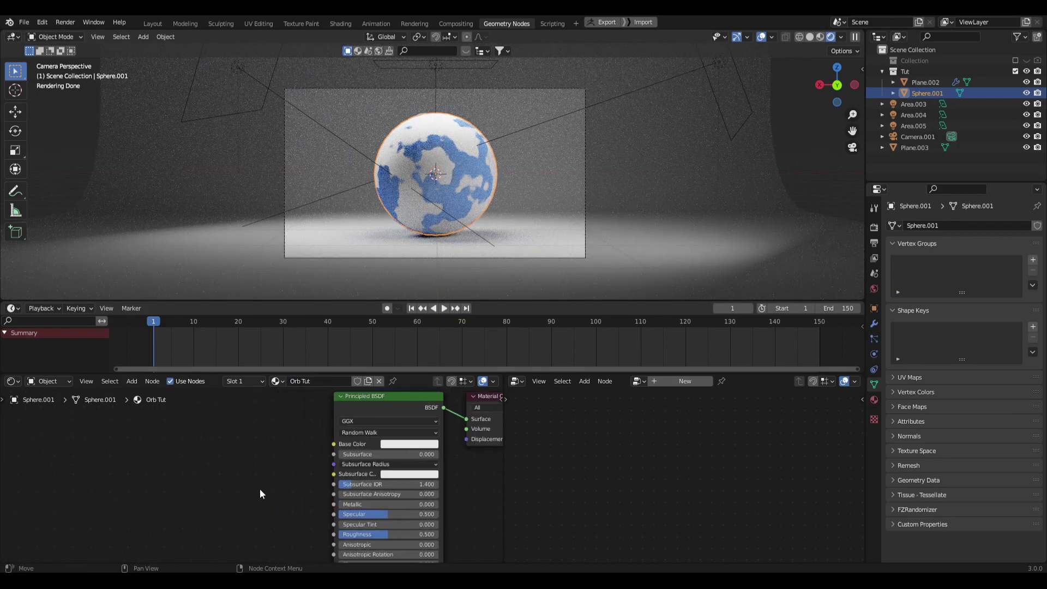
key(shift+a)
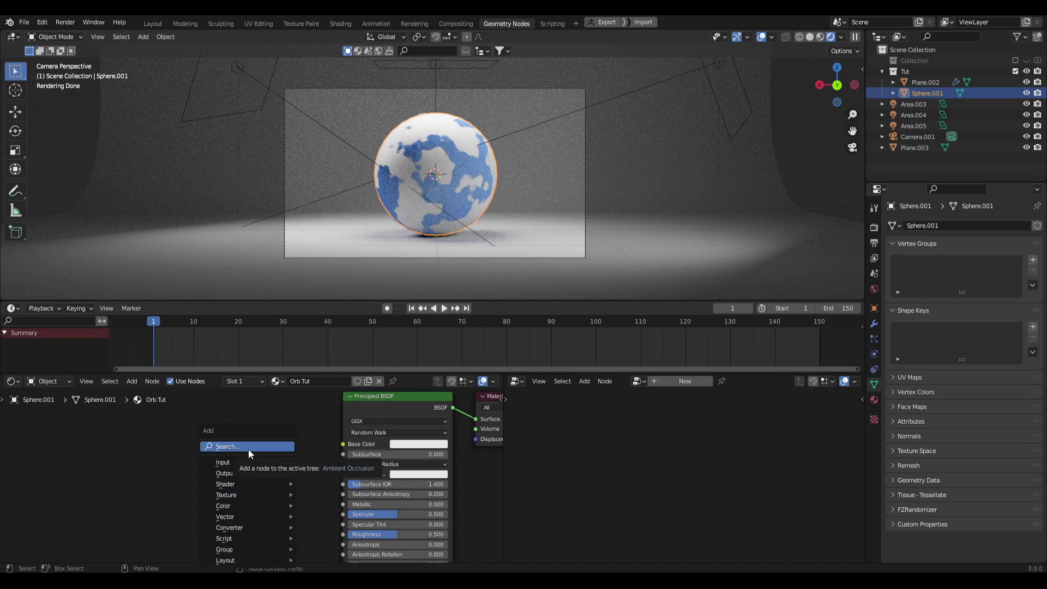
click(248, 450)
key(Escape)
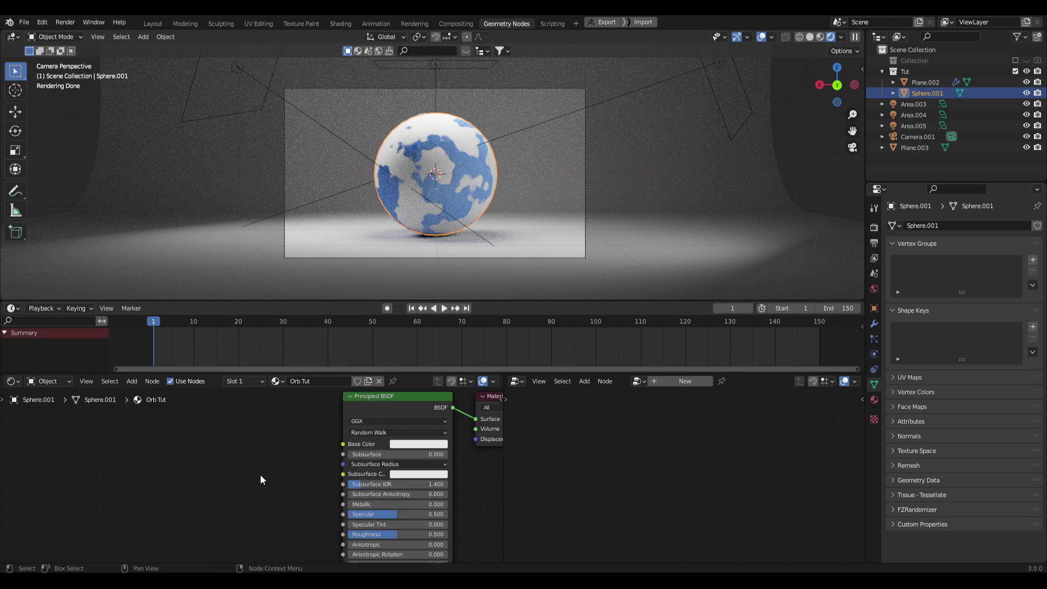
Add a Hue Saturation Value node to the Orb Tut material and connect its Color output to Base Color.
key(shift+a)
click(230, 440)
text(hue)
key(Return)
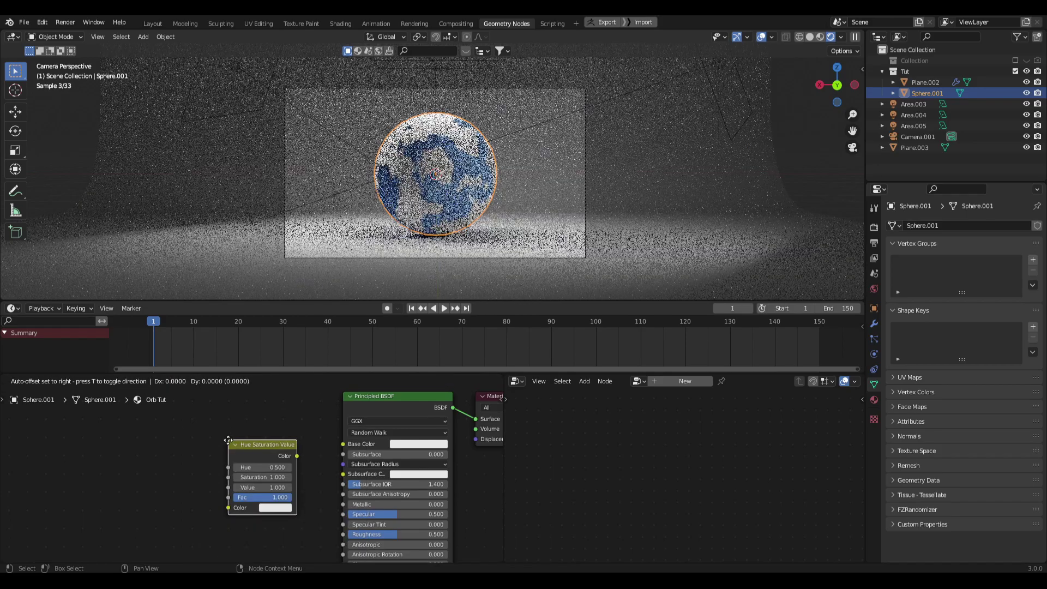
click(247, 440)
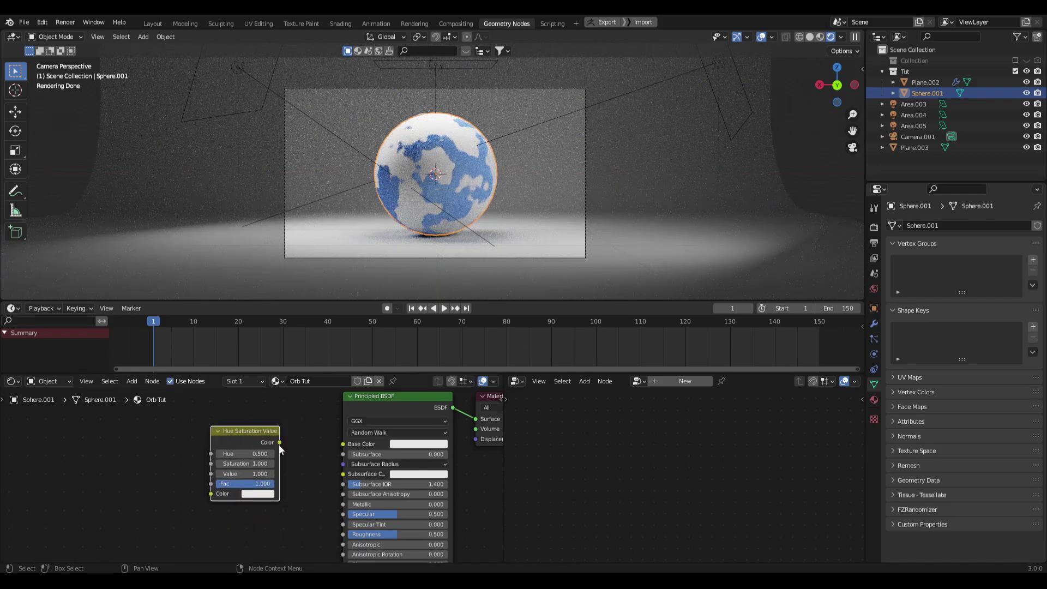
drag(279, 443, 328, 446)
click(327, 466)
Add a Layer Weight node and connect its Facing output to the Hue input of Hue Saturation Value.
middle_drag(157, 486, 273, 486)
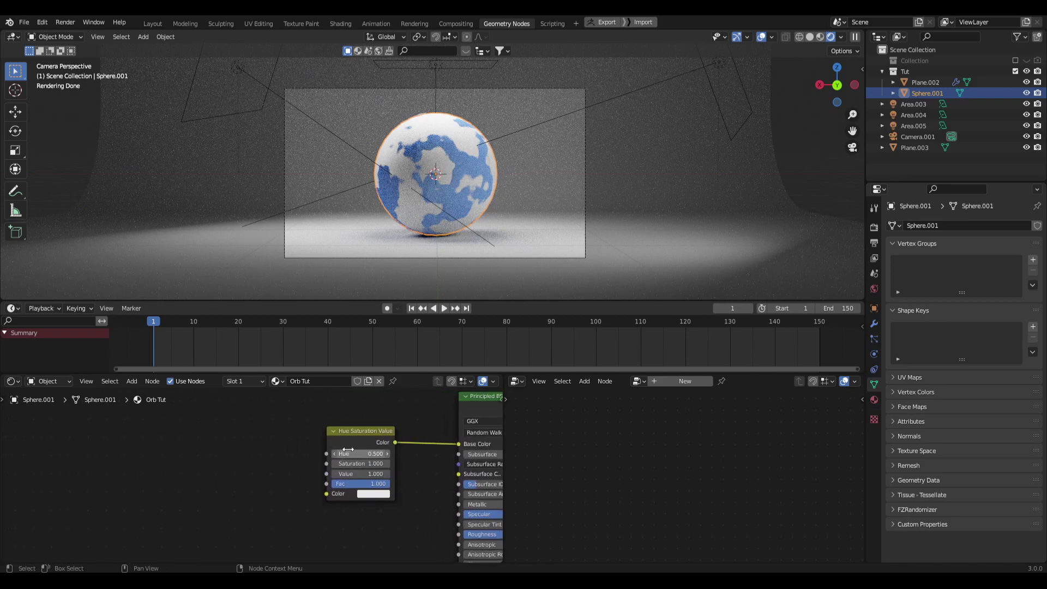
key(shift+a)
click(231, 446)
text(layer)
key(Return)
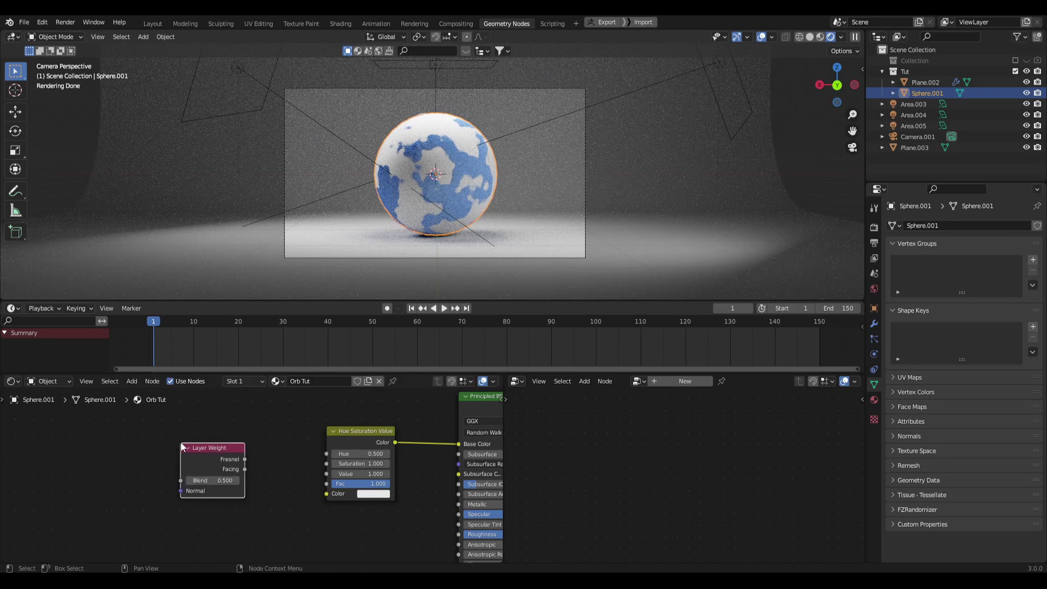
click(166, 435)
drag(230, 459, 326, 454)
middle_drag(279, 498, 240, 495)
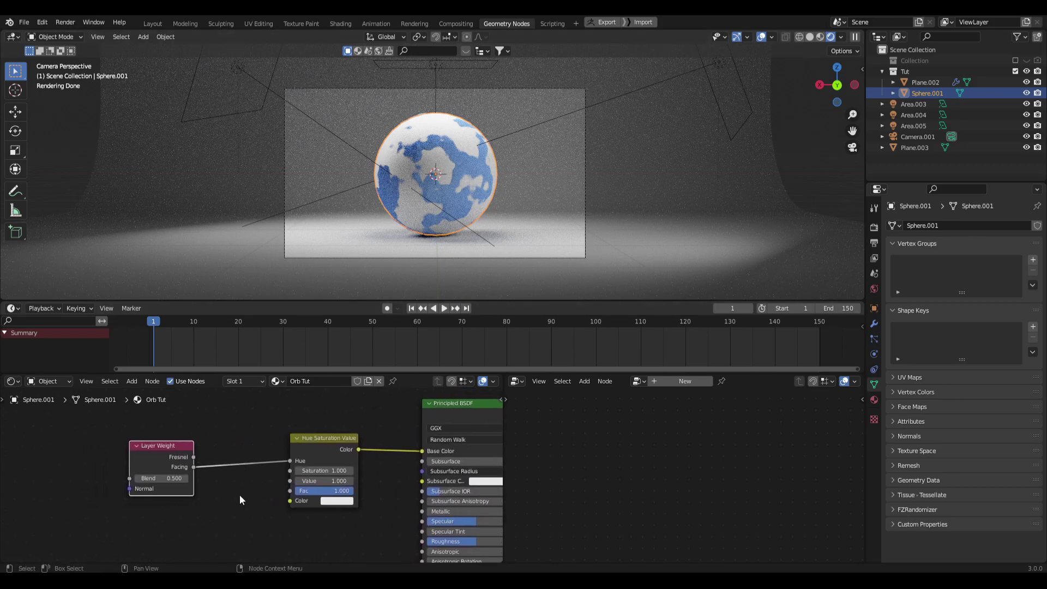
Set the Hue Saturation Value node's input color to light green.
click(341, 500)
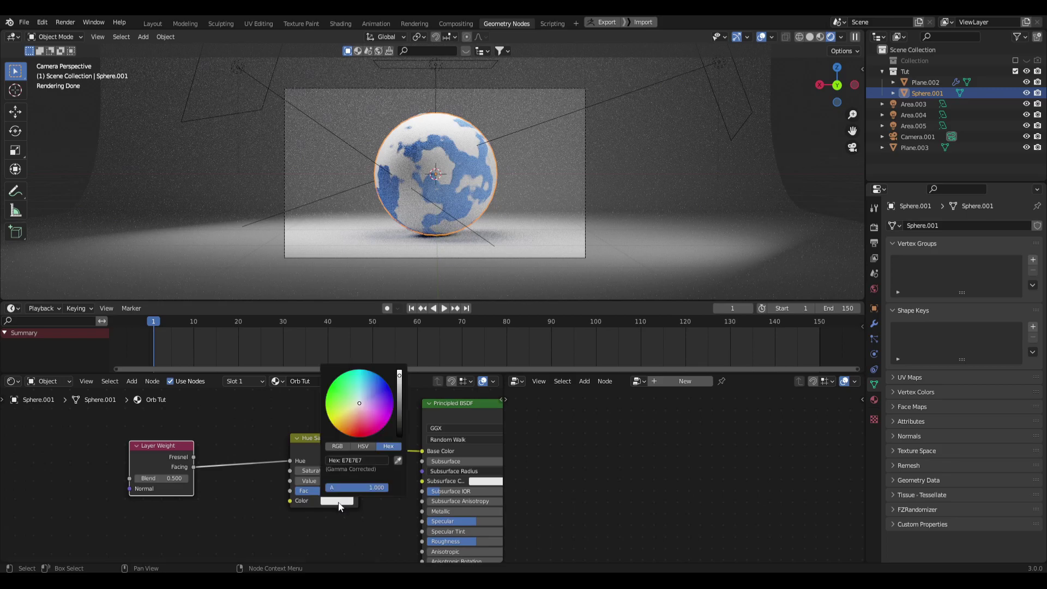
click(367, 410)
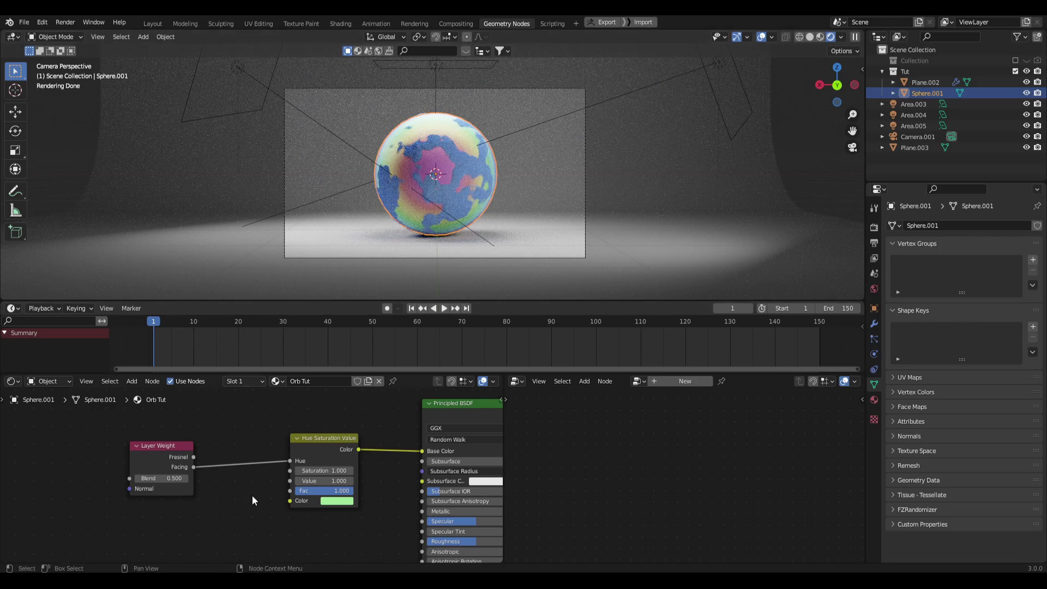
Select the curved backdrop plane and assign it the existing Tut Mat material.
middle_drag(390, 490, 420, 431)
scroll(215, 477, down, 3)
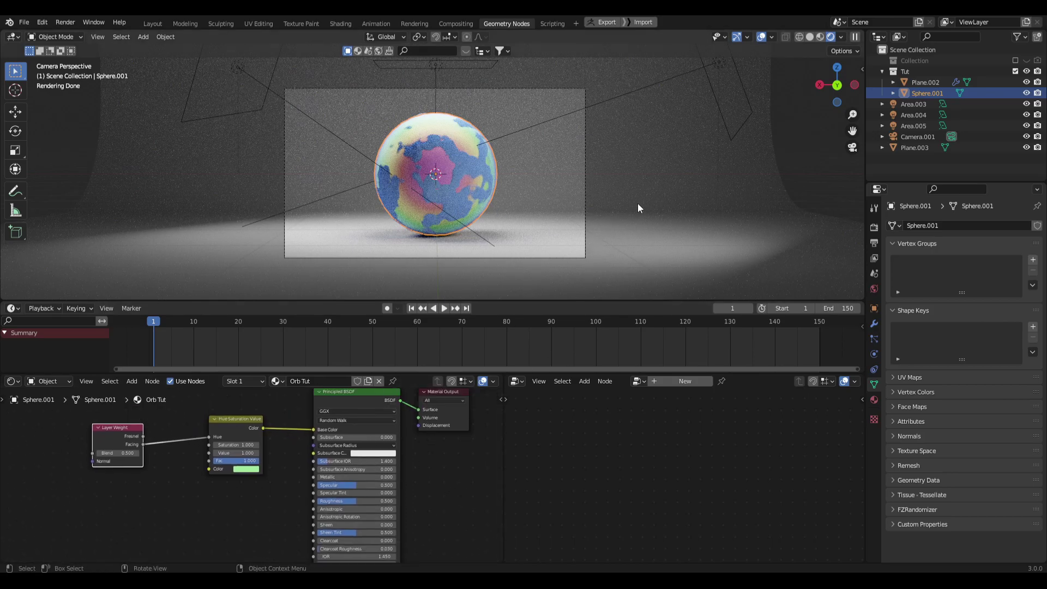
click(514, 191)
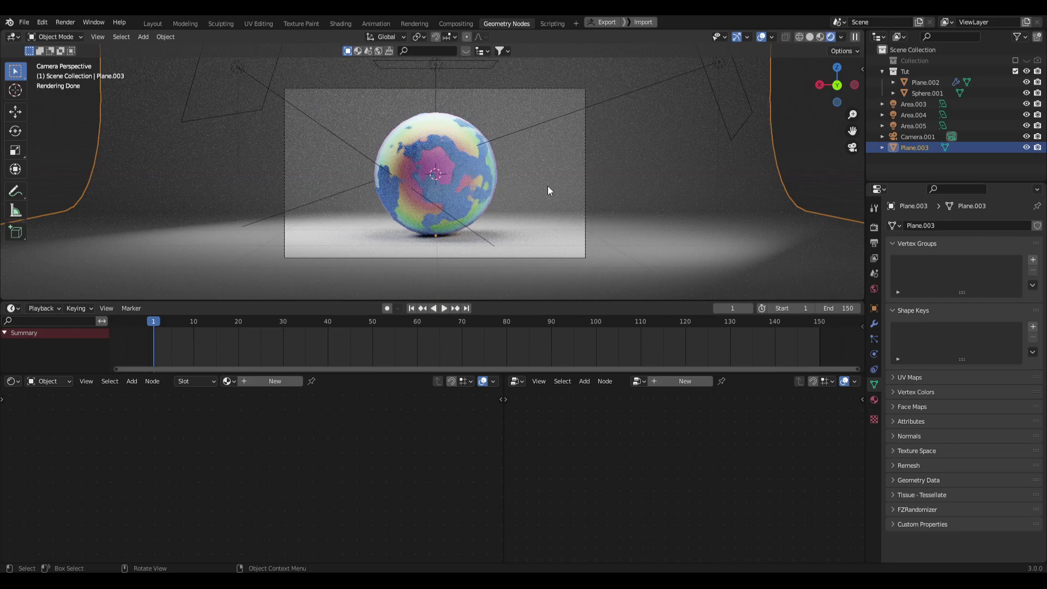
click(462, 171)
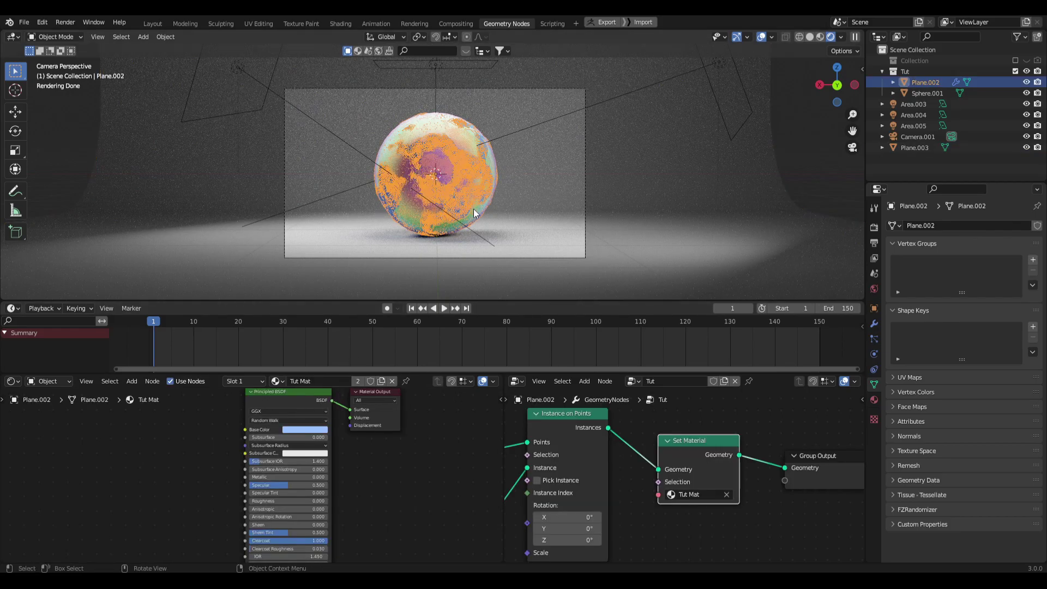
click(647, 179)
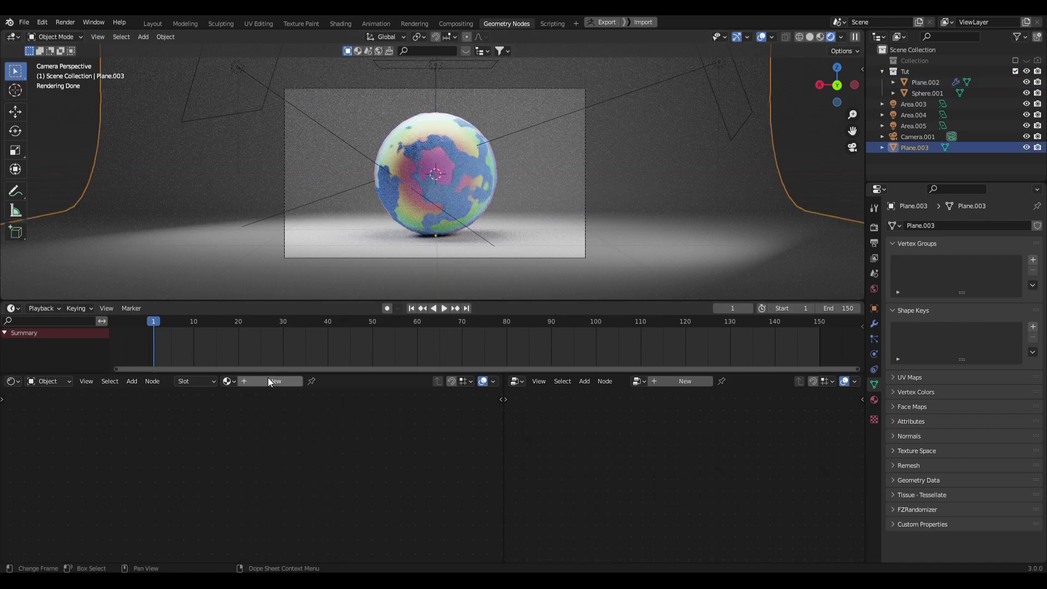
click(228, 381)
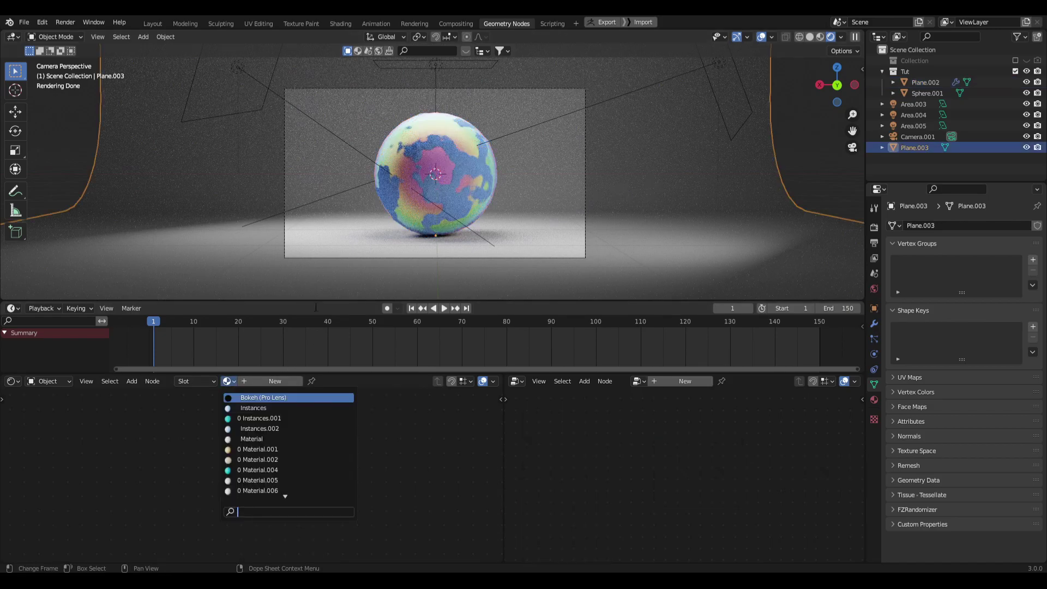
text(tut)
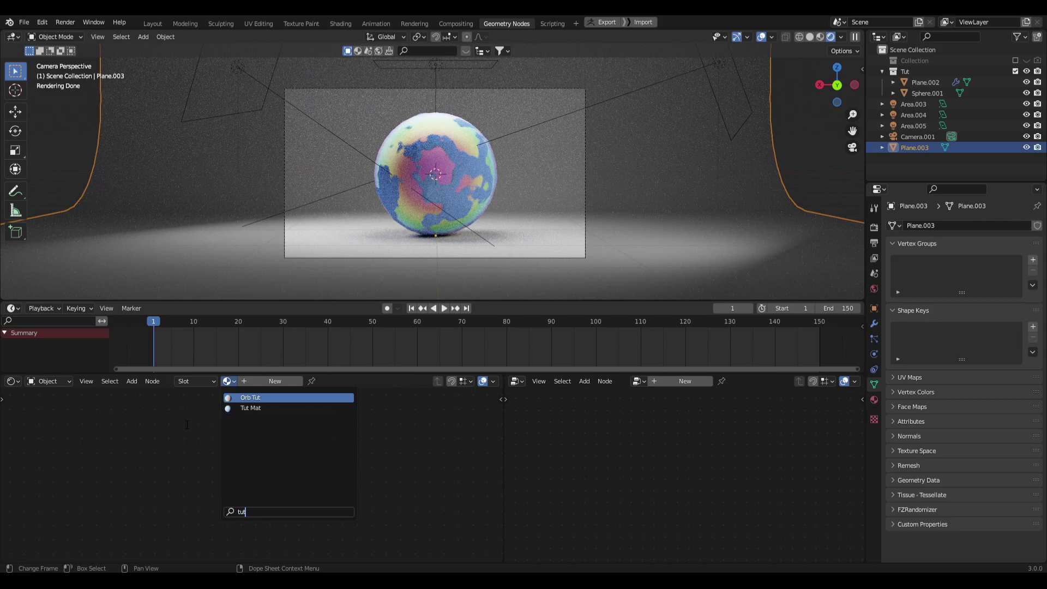
key(Down)
key(Return)
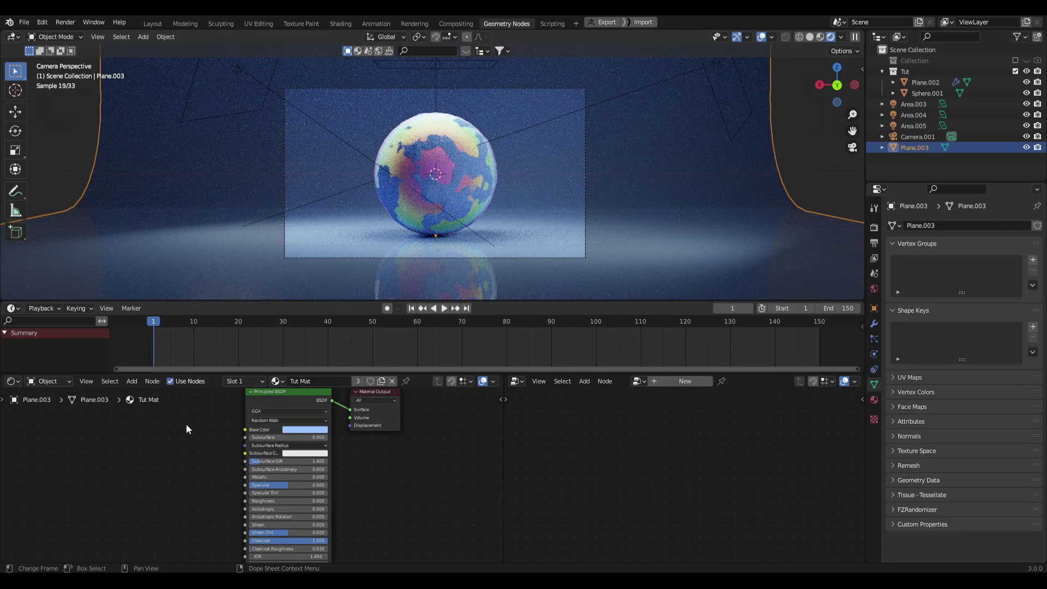
Make the backdrop's Tut Mat a single-user copy, independent of the continents' material.
key(alt+a)
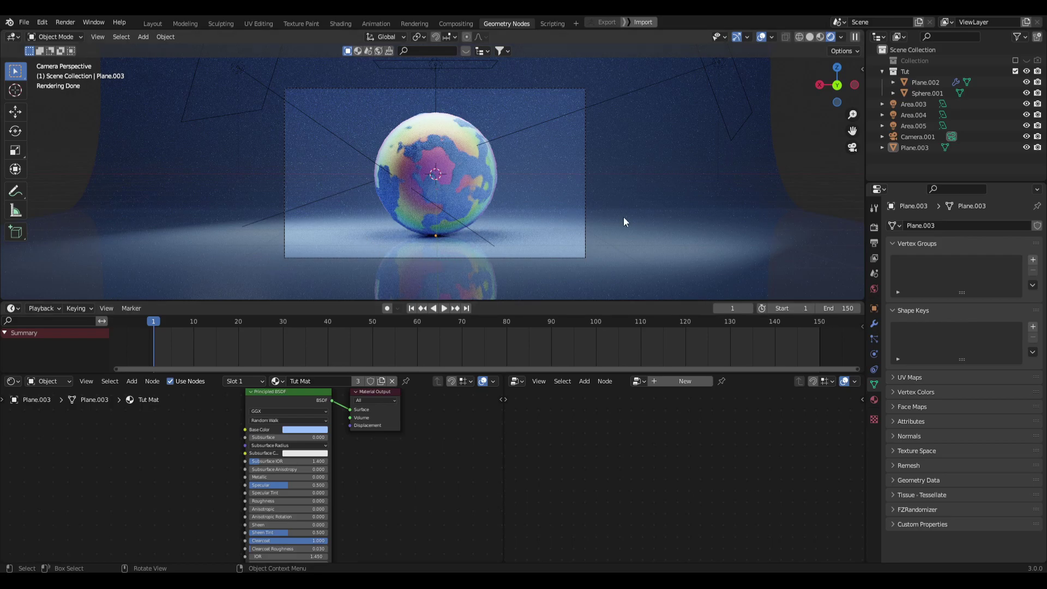
click(695, 193)
middle_drag(216, 424, 280, 425)
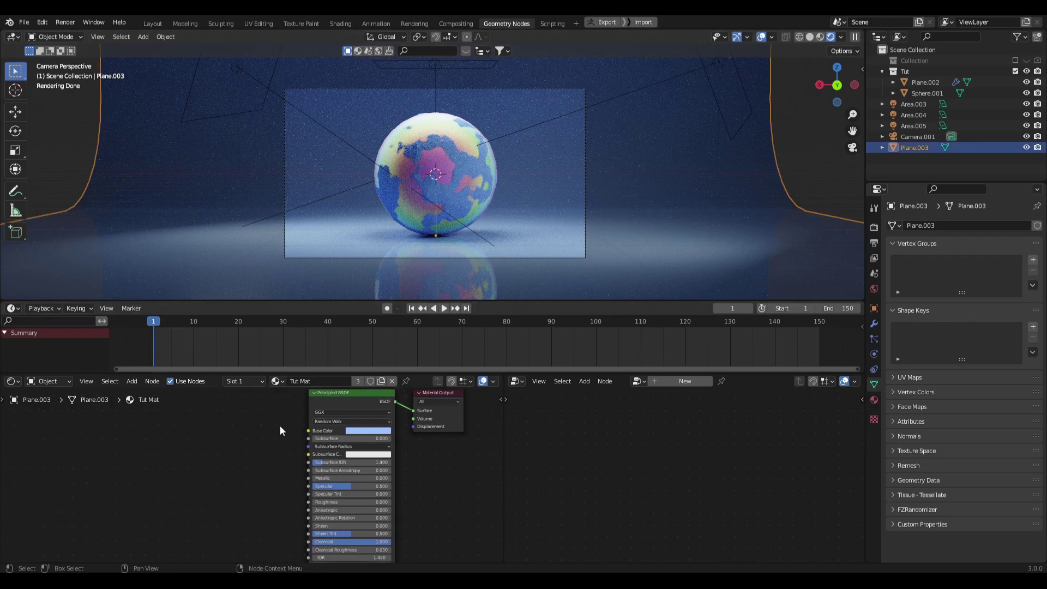
click(357, 384)
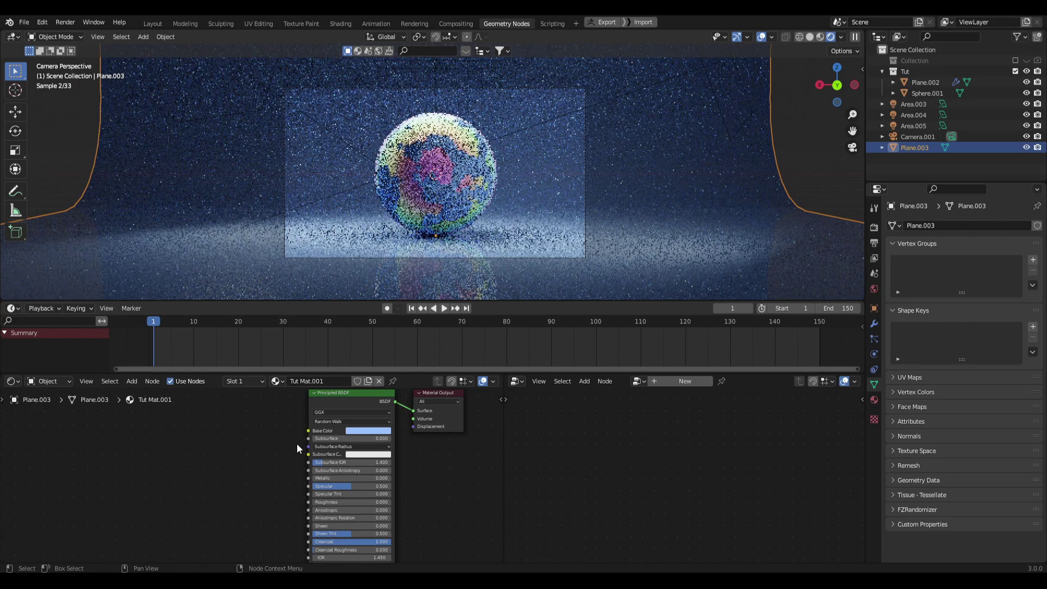
Set the backdrop material's Roughness to 1 and its Clearcoat to 0 on the Principled BSDF.
mouse_move(265, 518)
middle_down()
mouse_move(240, 494)
mouse_move(246, 512)
middle_up()
mouse_move(265, 432)
middle_down()
mouse_move(290, 438)
mouse_move(268, 432)
middle_up()
click(344, 485)
text(1)
key(Return)
middle_drag(249, 528, 248, 513)
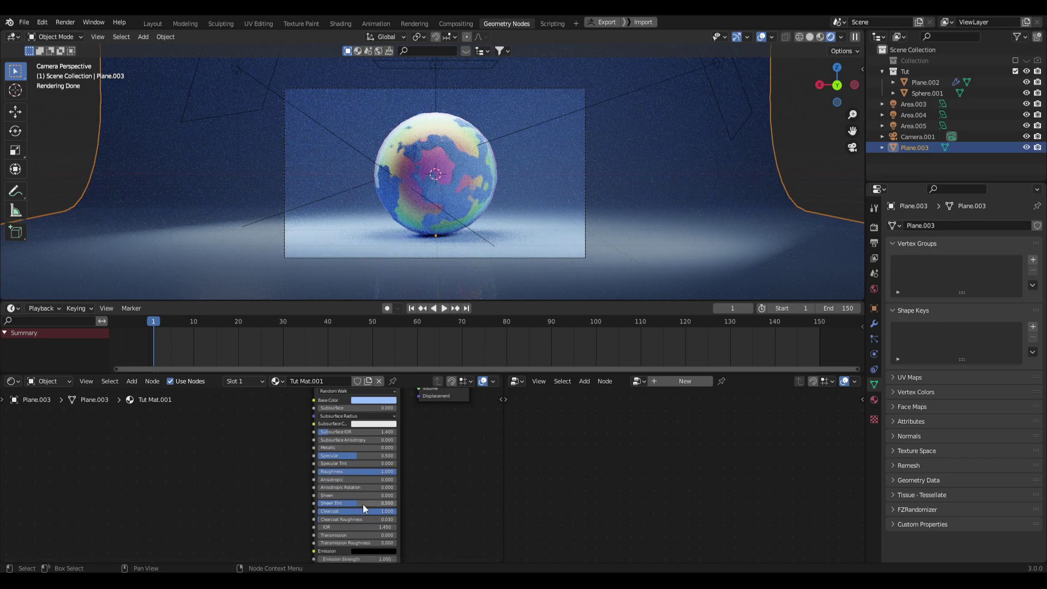
drag(371, 511, 295, 511)
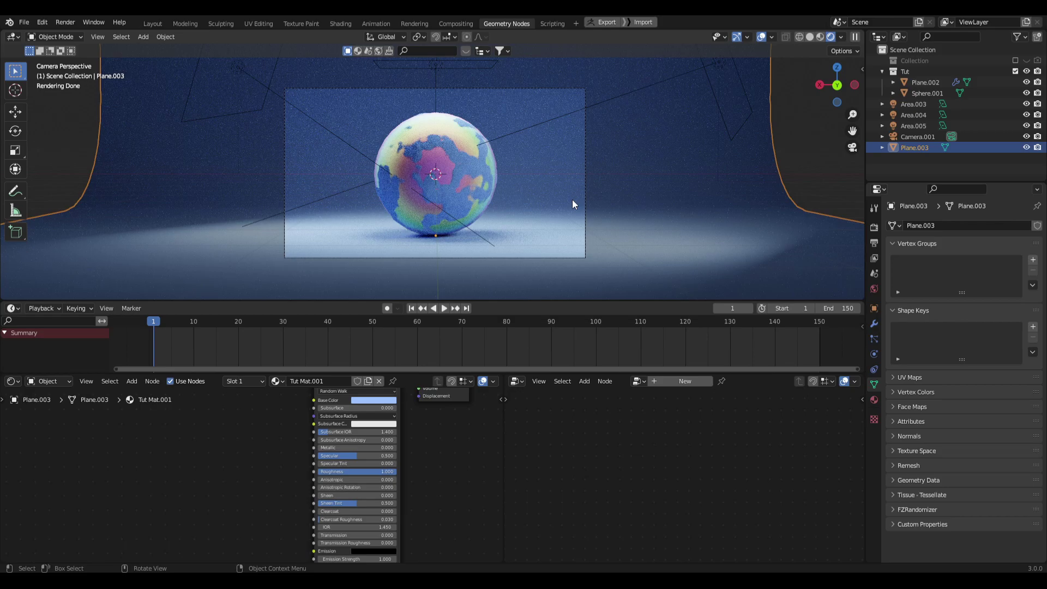
Switch the viewport to solid shading and play the globe animation to check its motion.
key(z)
click(655, 188)
key(space)
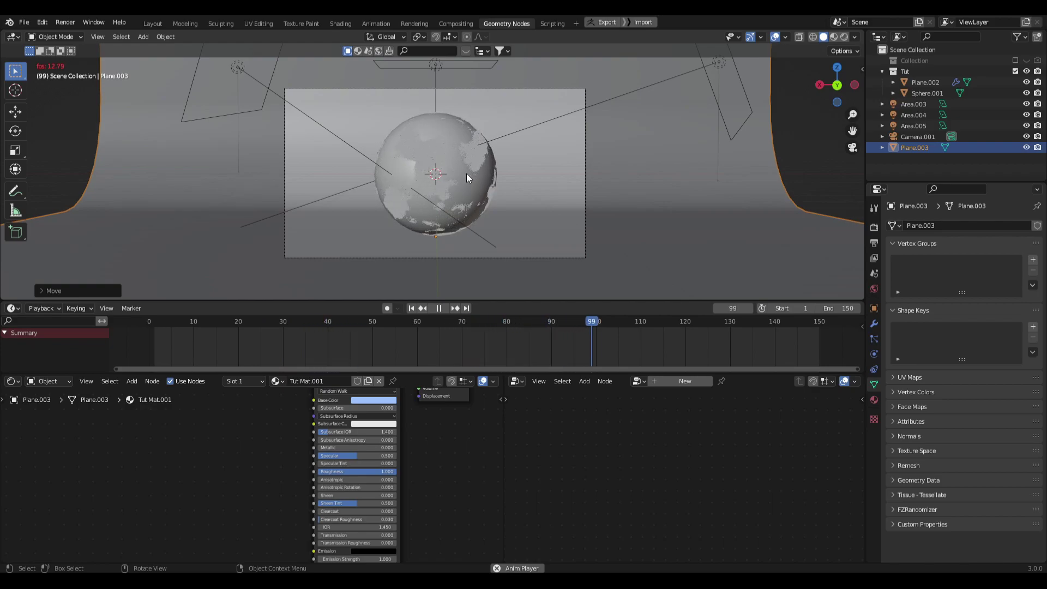
key(space)
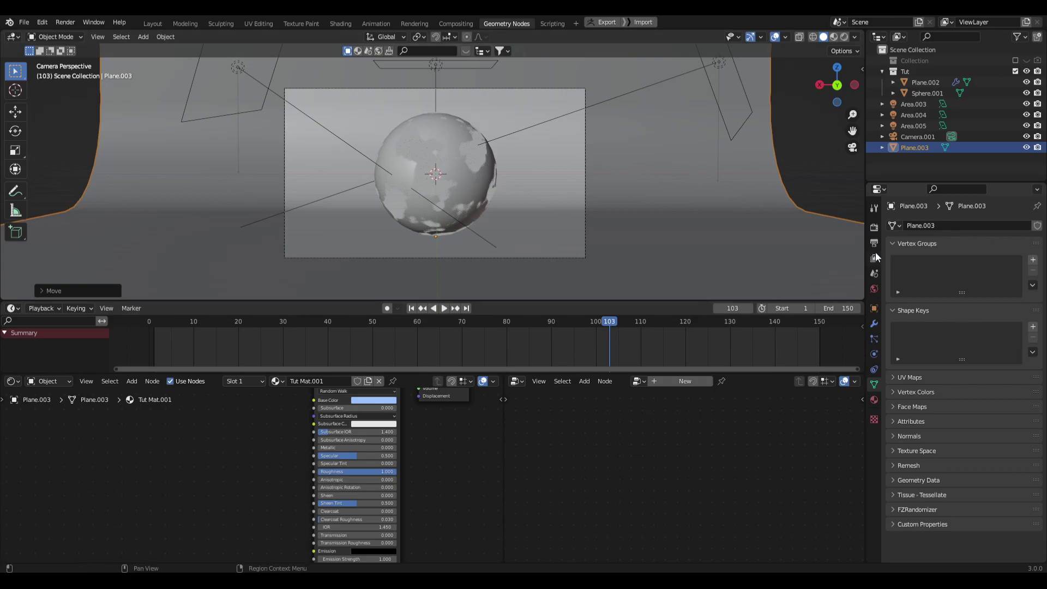
Turn off Denoise for the final render in the Cycles sampling settings.
click(874, 228)
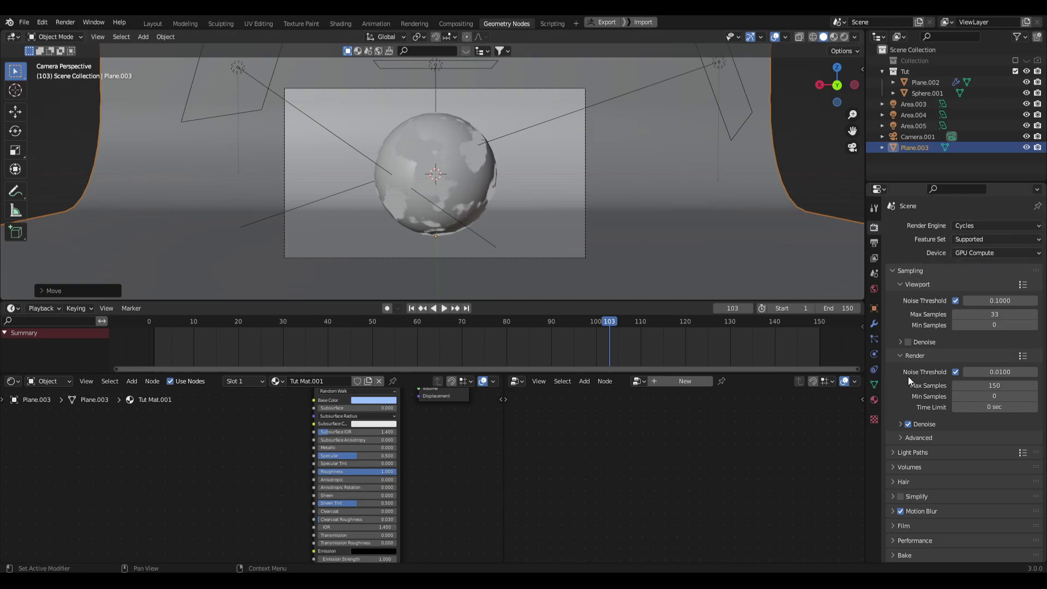
scroll(913, 375, down, 2)
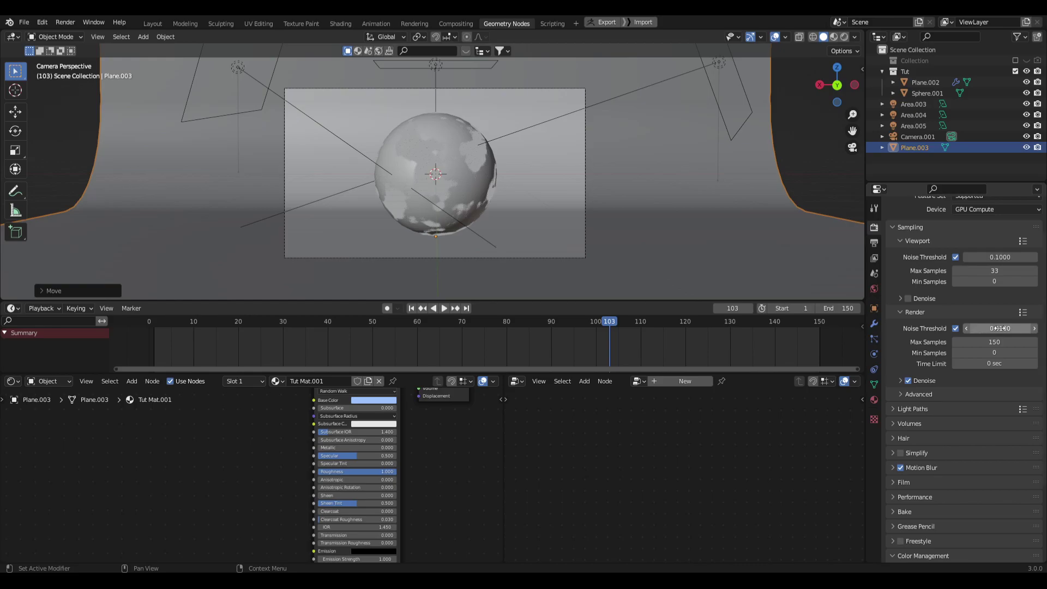
click(907, 380)
Try None as the color management Look and restore High Contrast.
scroll(903, 367, down, 4)
scroll(910, 328, down, 1)
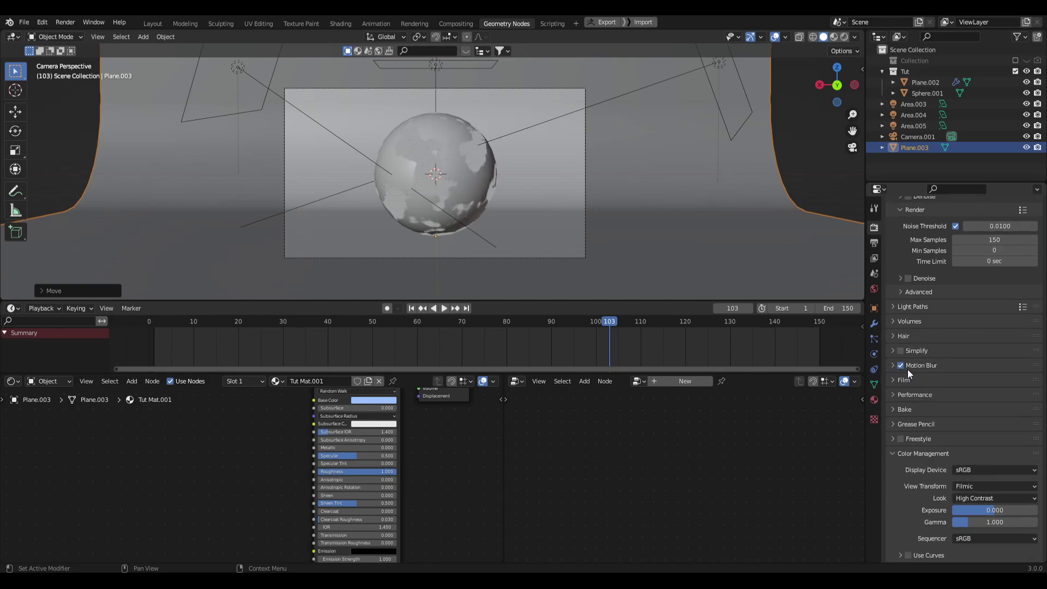
scroll(917, 388, up, 5)
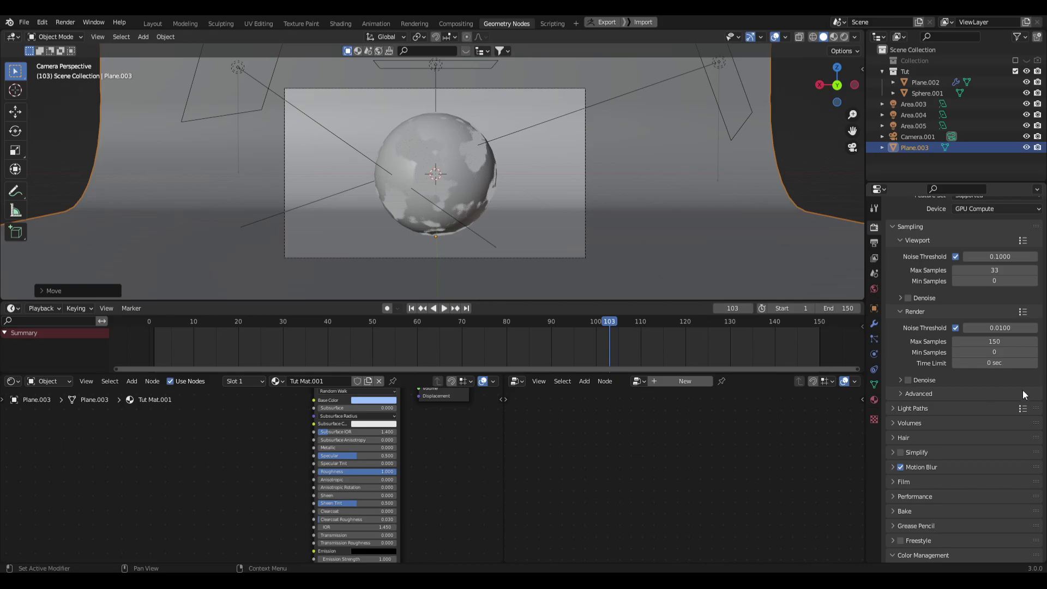
scroll(944, 482, down, 5)
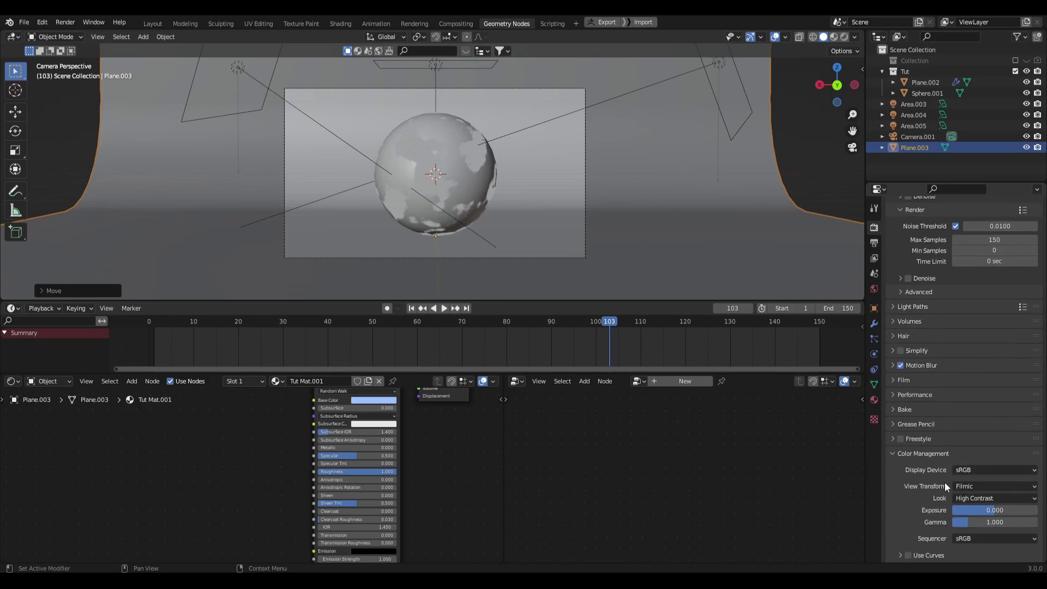
click(996, 499)
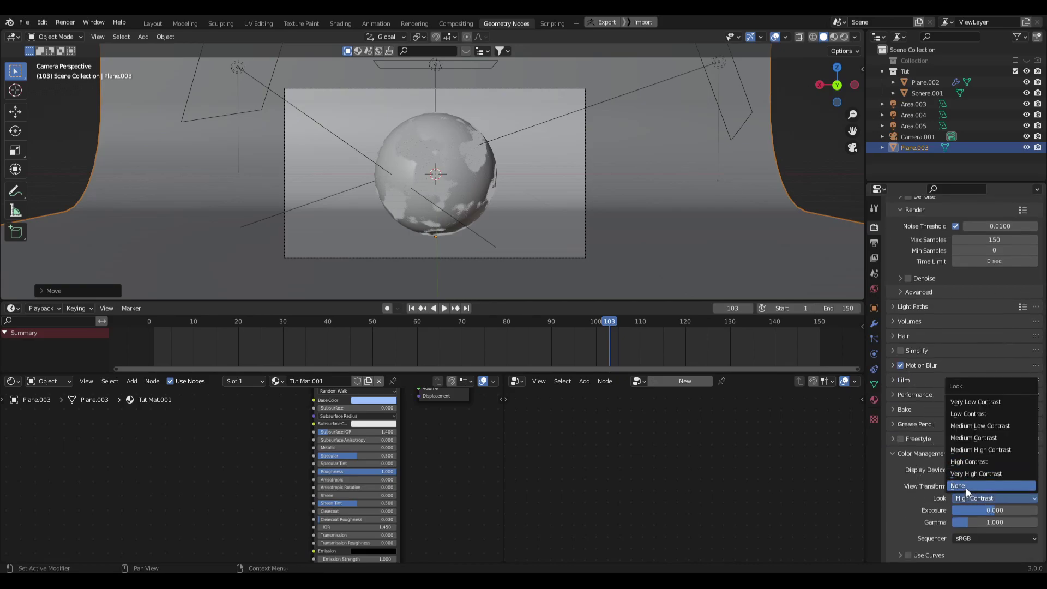
click(966, 486)
click(958, 500)
click(973, 462)
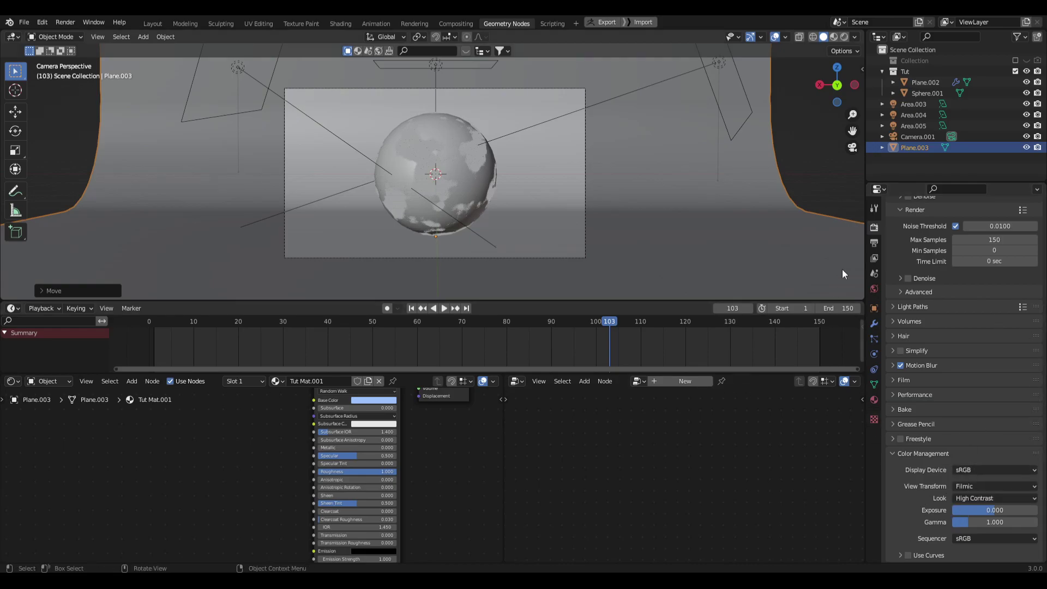
Set the render output file format to FFmpeg Video.
click(875, 245)
scroll(917, 267, up, 1)
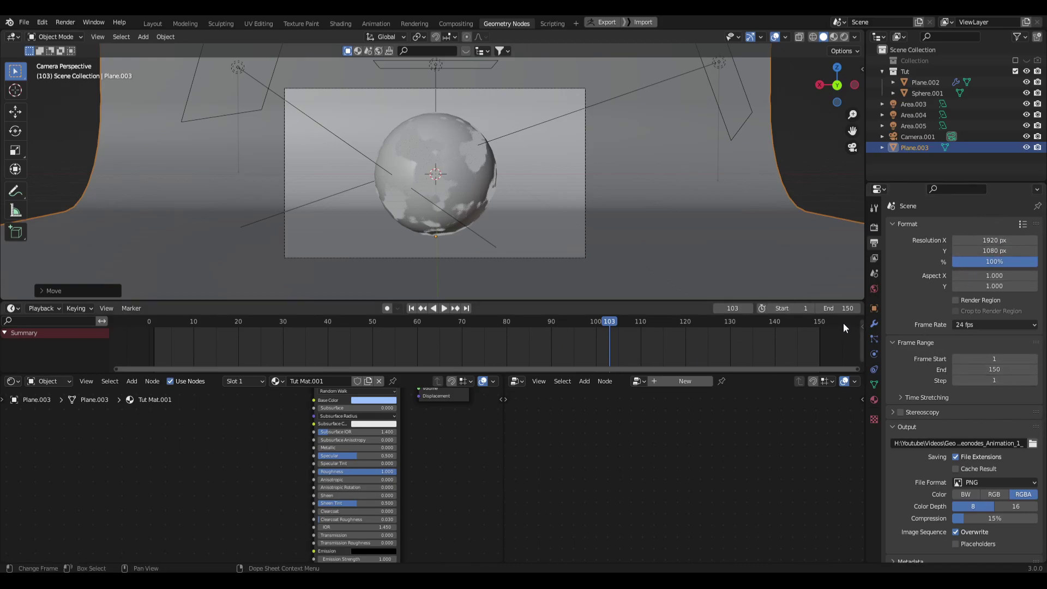
scroll(905, 440, down, 1)
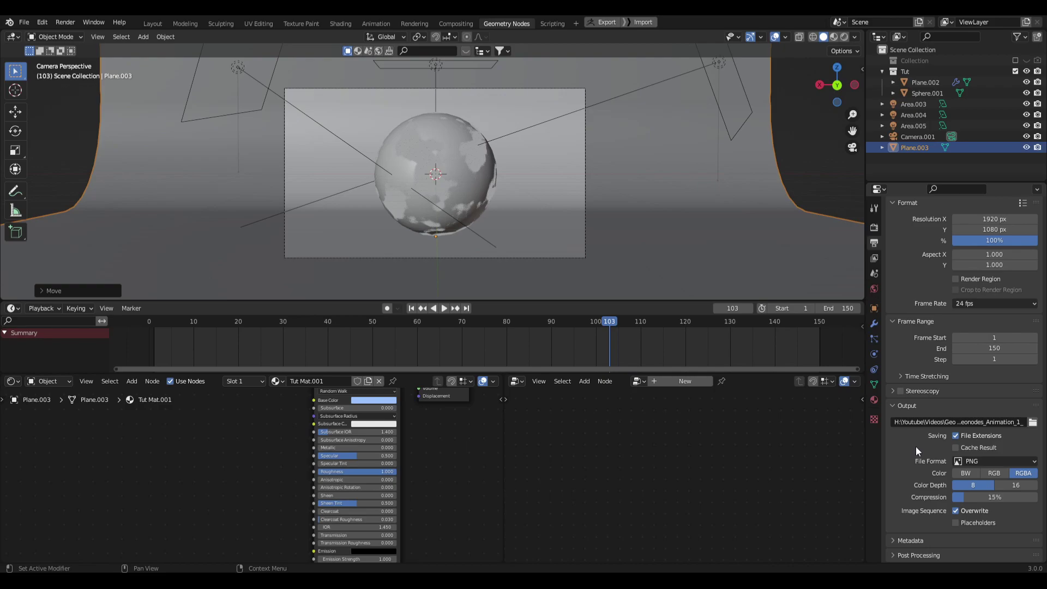
click(989, 460)
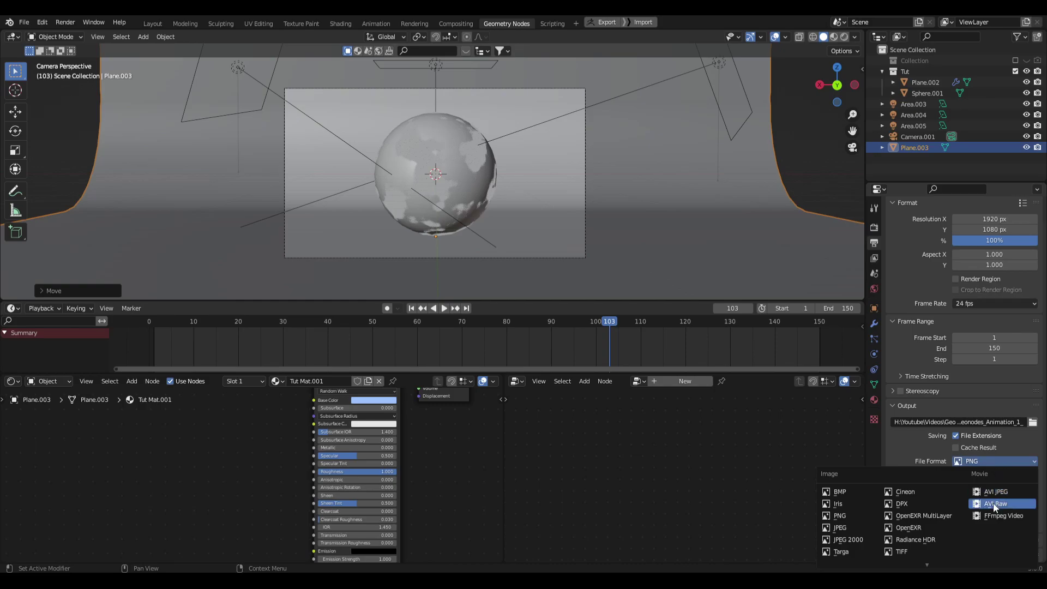
click(985, 518)
scroll(918, 447, down, 3)
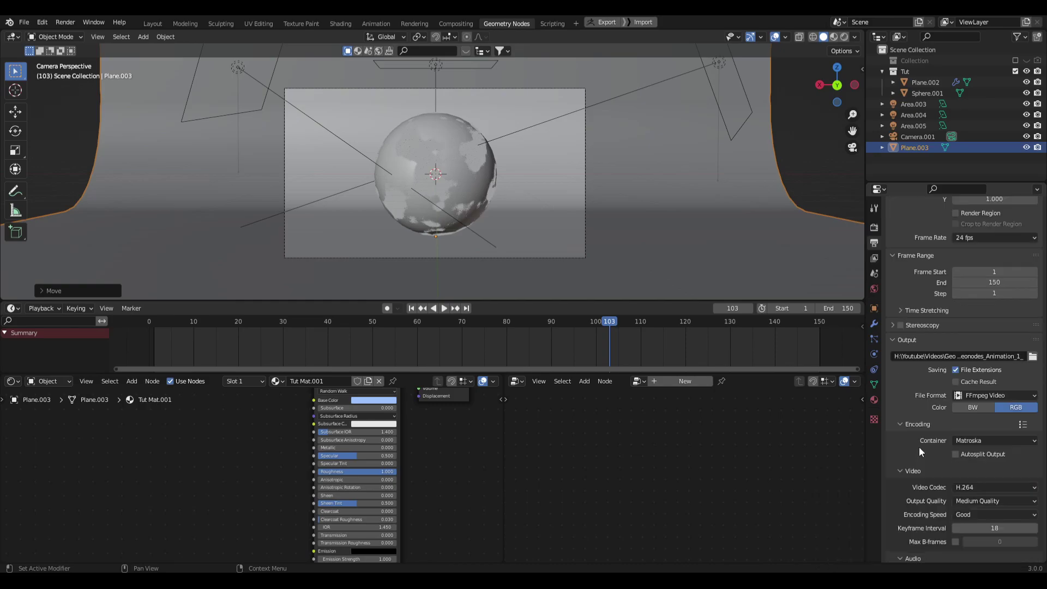
Set the video encoding container to MPEG-4 and the output quality to Perceptually Lossless.
click(987, 441)
click(976, 406)
scroll(924, 485, down, 2)
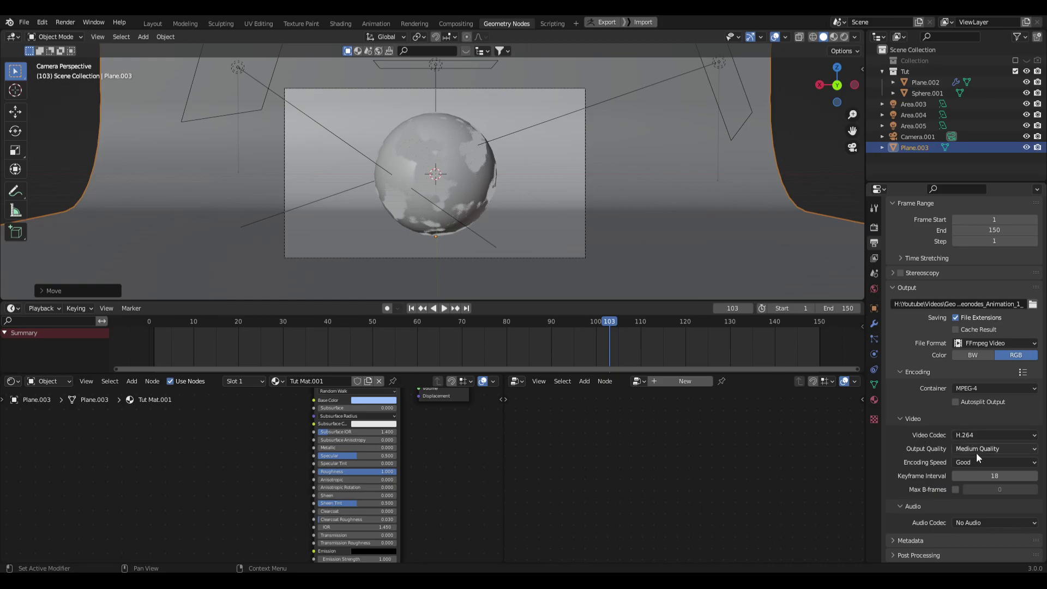
click(989, 450)
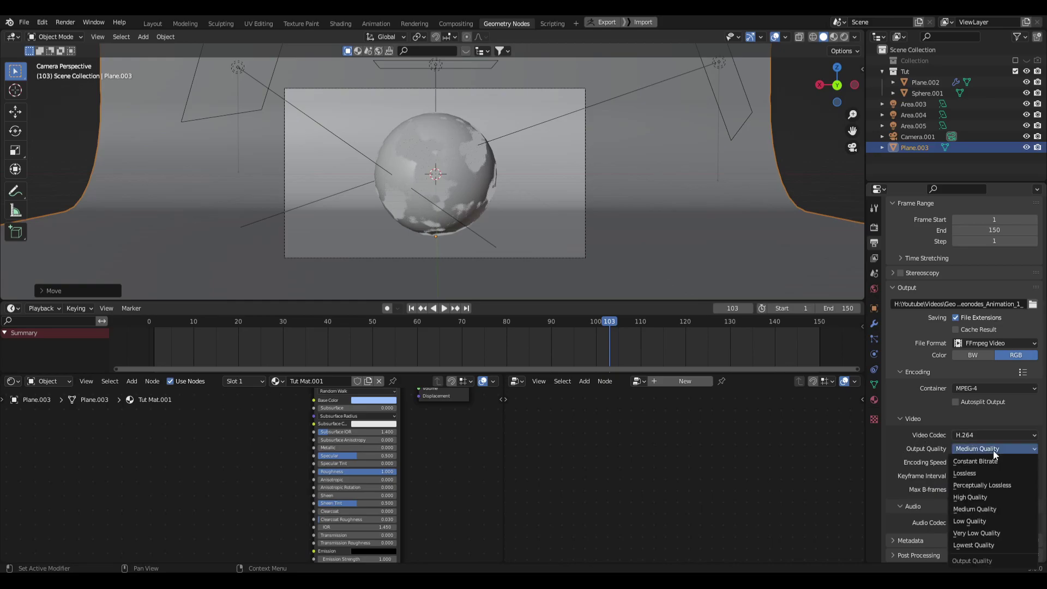
click(999, 485)
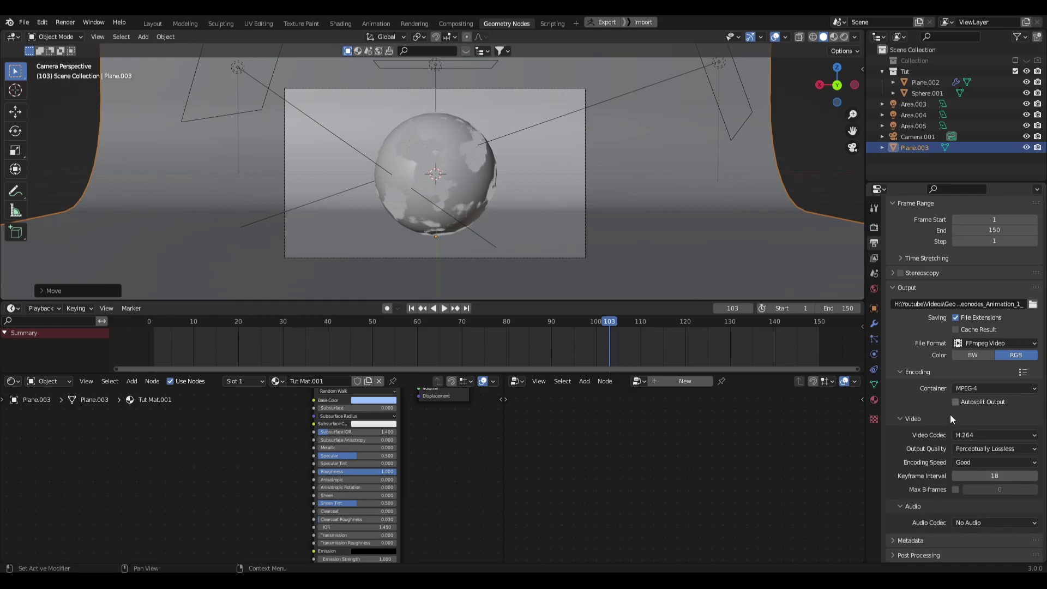
Open the render commands for the scene.
click(64, 22)
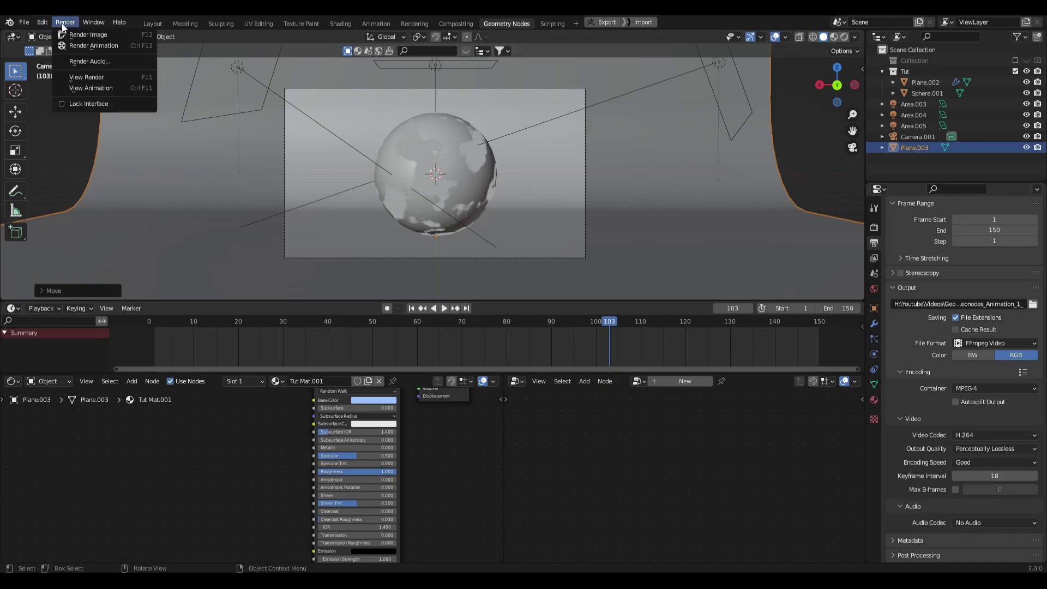